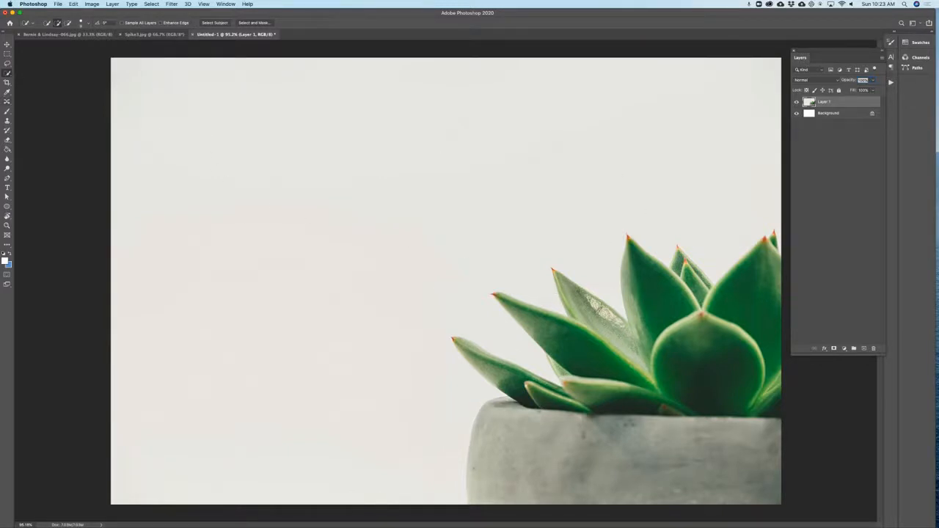
# Step: Set the Magic Wand tolerance to 25 and sample the pale background around the plant on Layer 1
pyautogui.click(8, 76)
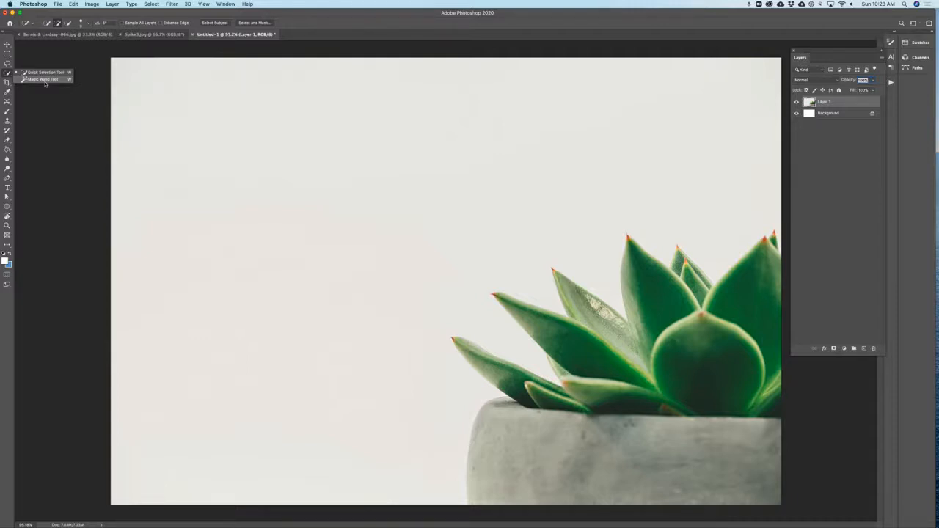
pyautogui.click(44, 80)
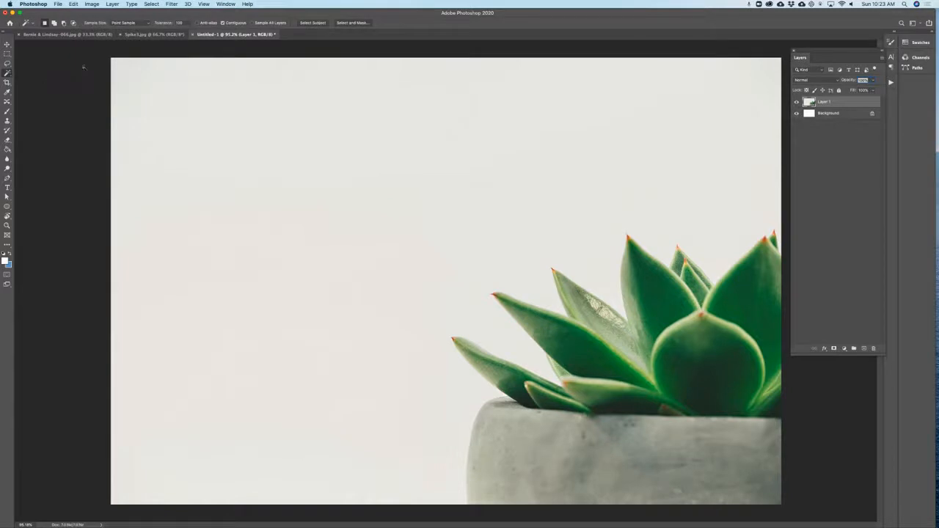
pyautogui.click(173, 21)
pyautogui.click(193, 110)
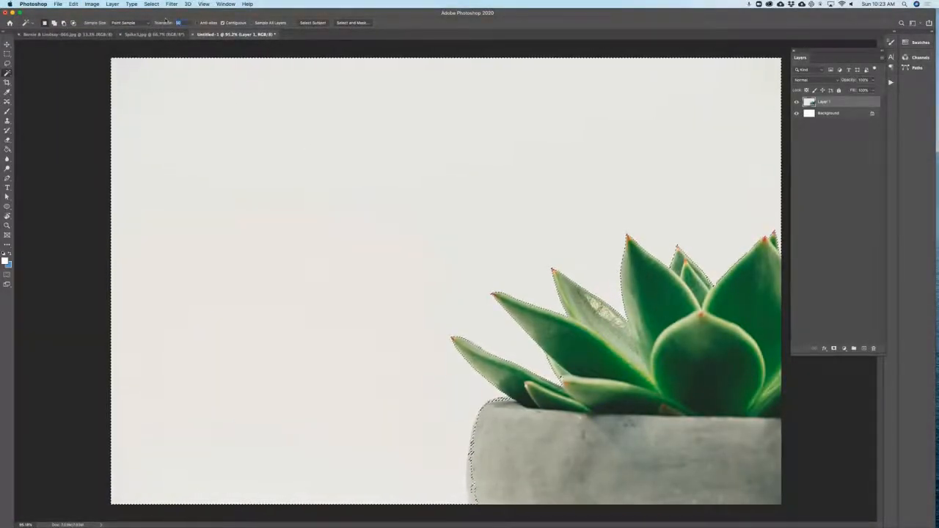
pyautogui.write('25')
pyautogui.click(217, 175)
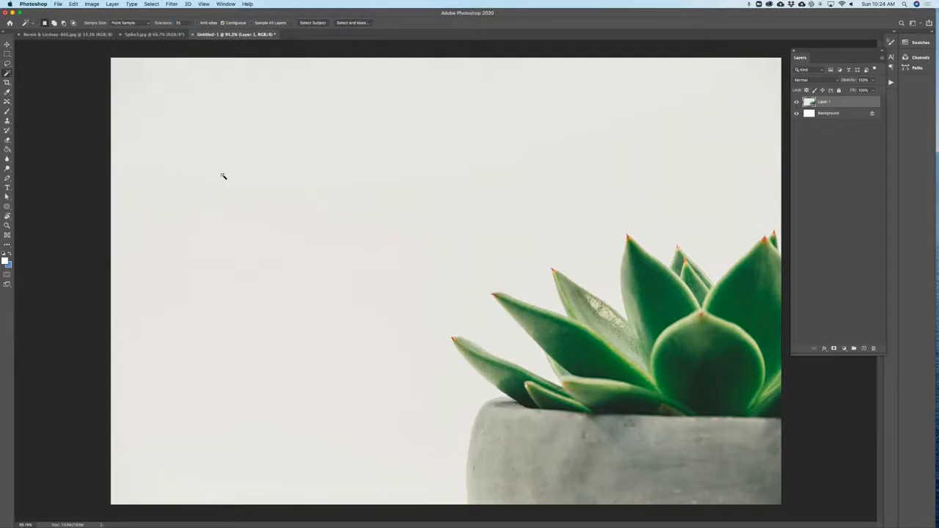
pyautogui.click(237, 276)
# Step: Try a rough freehand Lasso outline in the empty background above the leaves and deselect it
pyautogui.press('l')
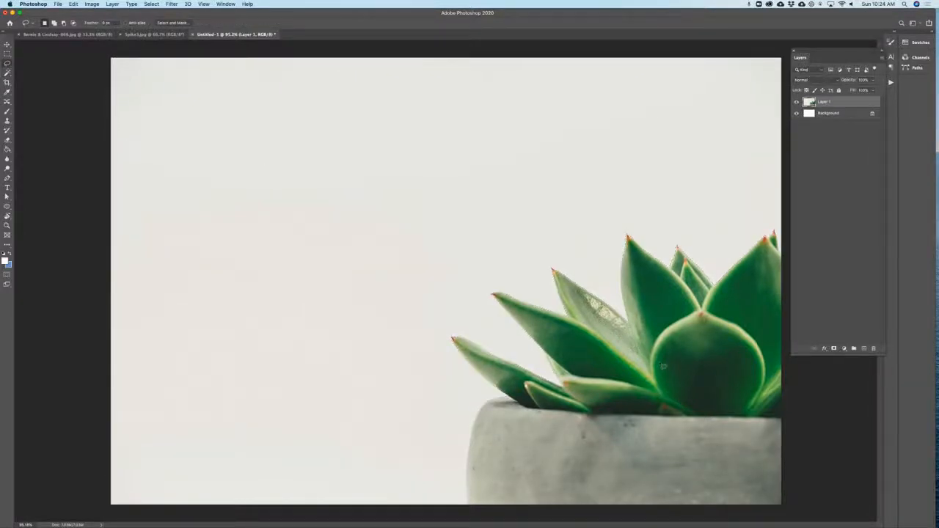
pyautogui.scroll(5, 659, 366)
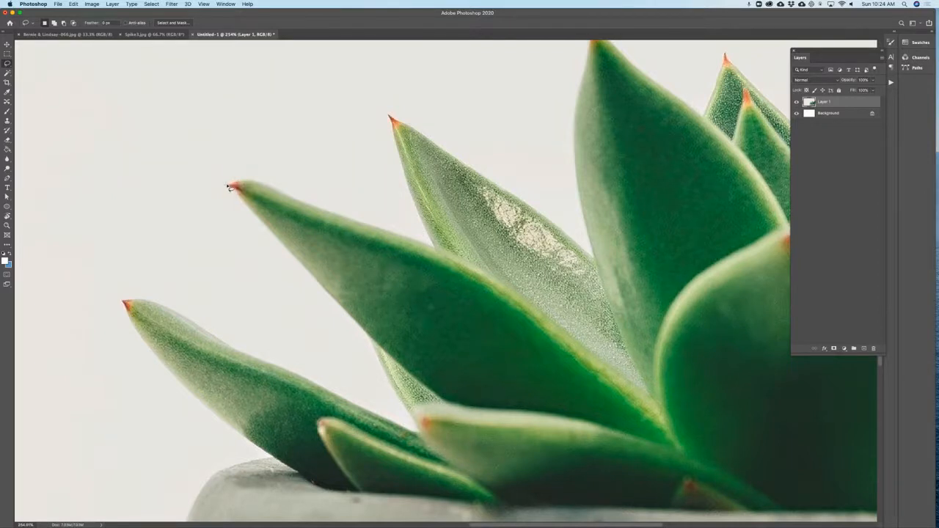
pyautogui.click(228, 184)
pyautogui.press('Escape')
pyautogui.click(127, 113)
pyautogui.moveTo(257, 120)
pyautogui.mouseDown()
pyautogui.moveTo(211, 147)
pyautogui.moveTo(210, 172)
pyautogui.moveTo(322, 143)
pyautogui.moveTo(368, 117)
pyautogui.moveTo(194, 52)
pyautogui.mouseUp()
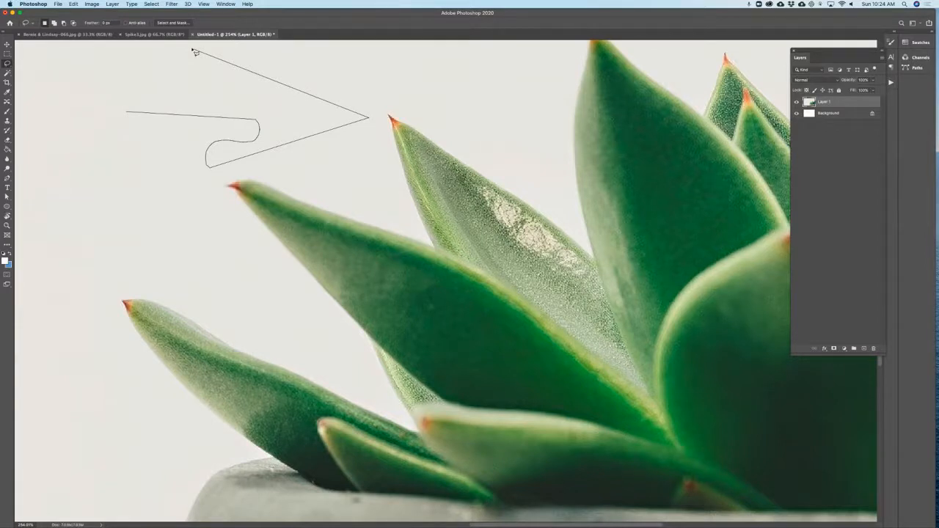
pyautogui.moveTo(192, 50); pyautogui.dragTo(193, 51)
pyautogui.press('super+d')
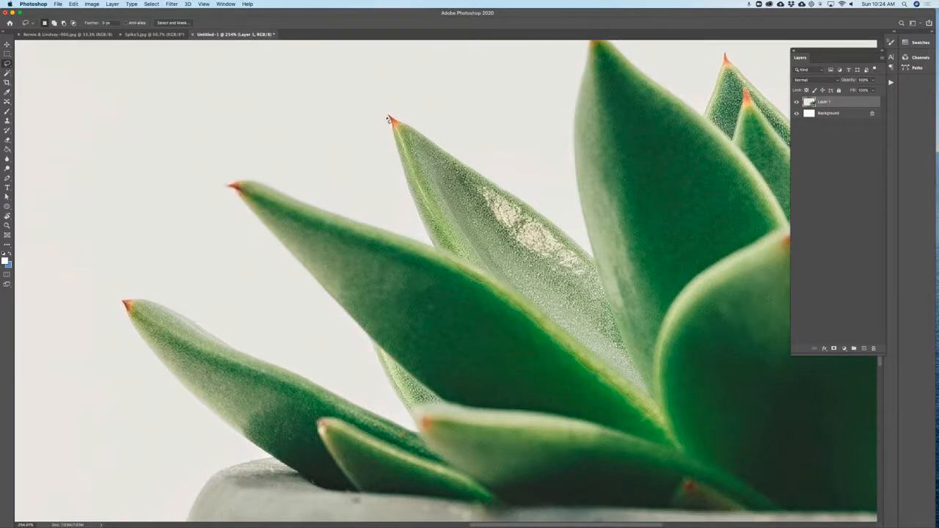
# Step: Try tracing the edges of the two middle leaves from their red tips with the Lasso, and discard the selection
pyautogui.scroll(2, 424, 156)
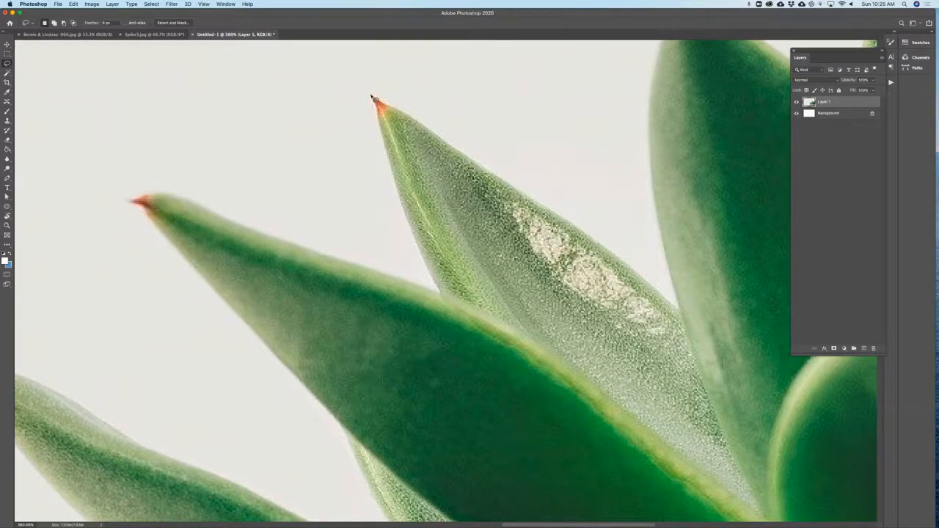
pyautogui.moveTo(372, 96)
pyautogui.mouseDown()
pyautogui.moveTo(389, 204)
pyautogui.moveTo(401, 201)
pyautogui.moveTo(452, 311)
pyautogui.moveTo(442, 296)
pyautogui.moveTo(133, 202)
pyautogui.mouseUp()
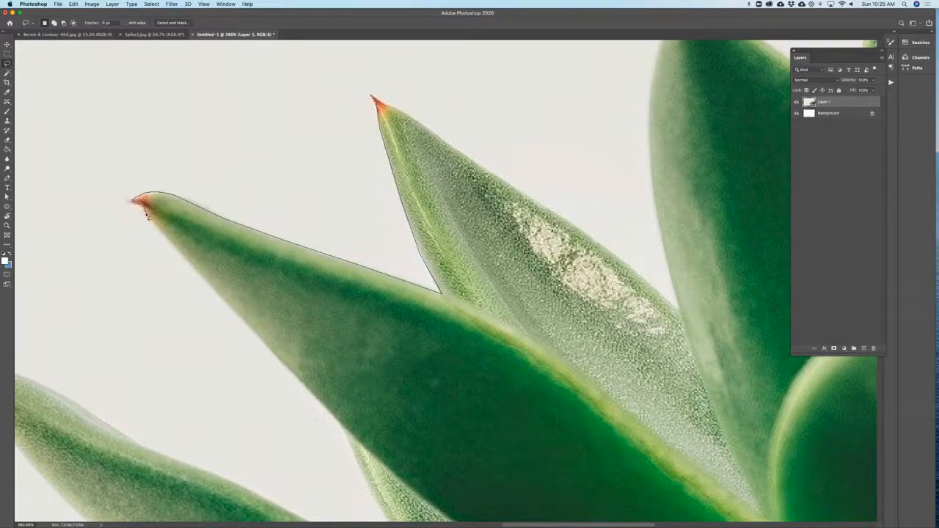
pyautogui.press('Escape')
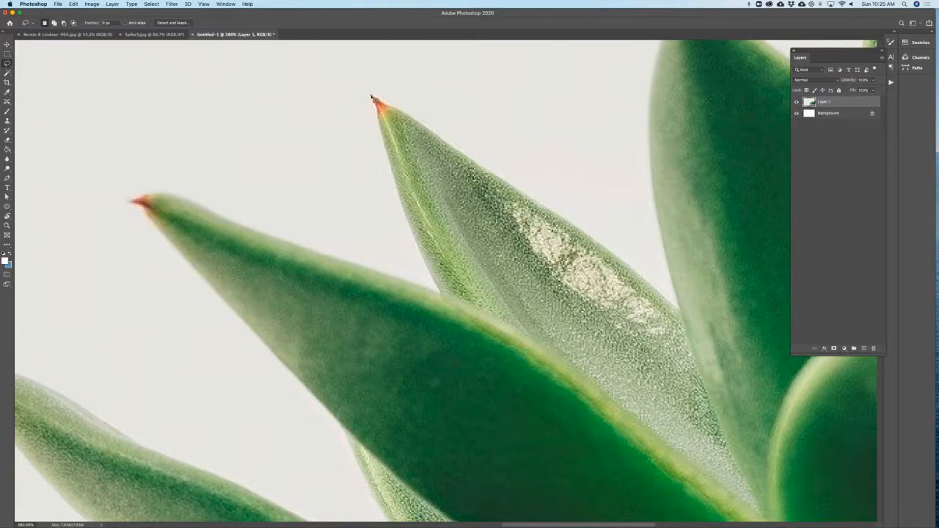
pyautogui.click(376, 100)
pyautogui.moveTo(386, 149)
pyautogui.mouseDown()
pyautogui.moveTo(424, 153)
pyautogui.moveTo(447, 129)
pyautogui.moveTo(391, 75)
pyautogui.mouseUp()
pyautogui.press('super+d')
# Step: Select the pale background with the Magic Wand and check the selection edge at the middle leaf's red tip
pyautogui.click(6, 72)
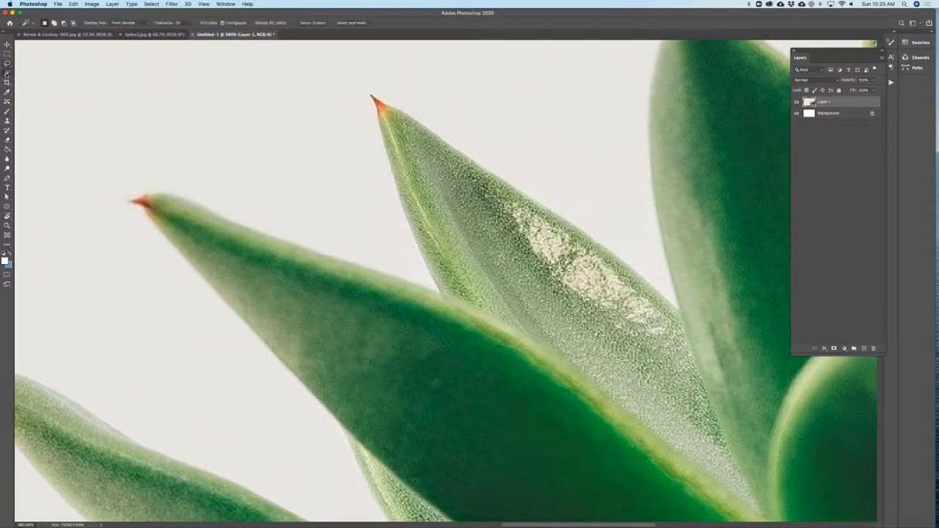
pyautogui.click(344, 158)
pyautogui.scroll(6, 387, 93)
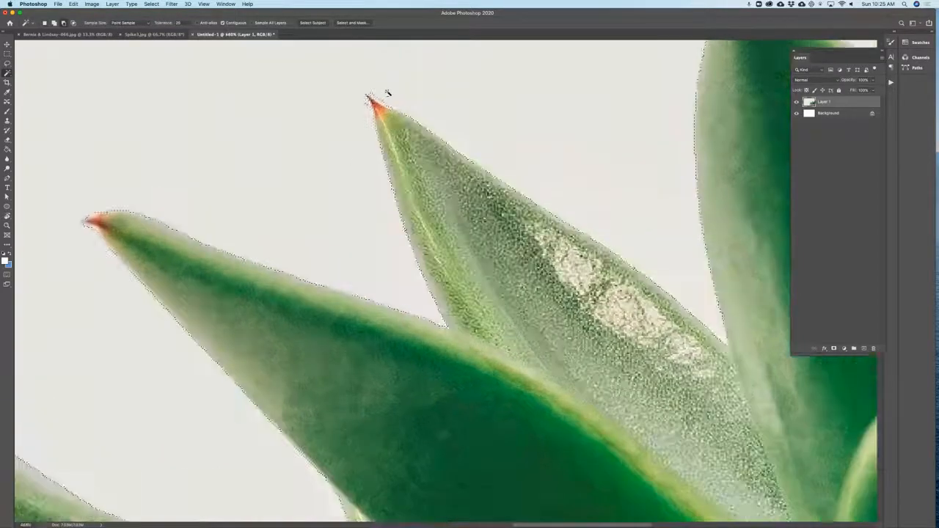
pyautogui.scroll(-4, 387, 93)
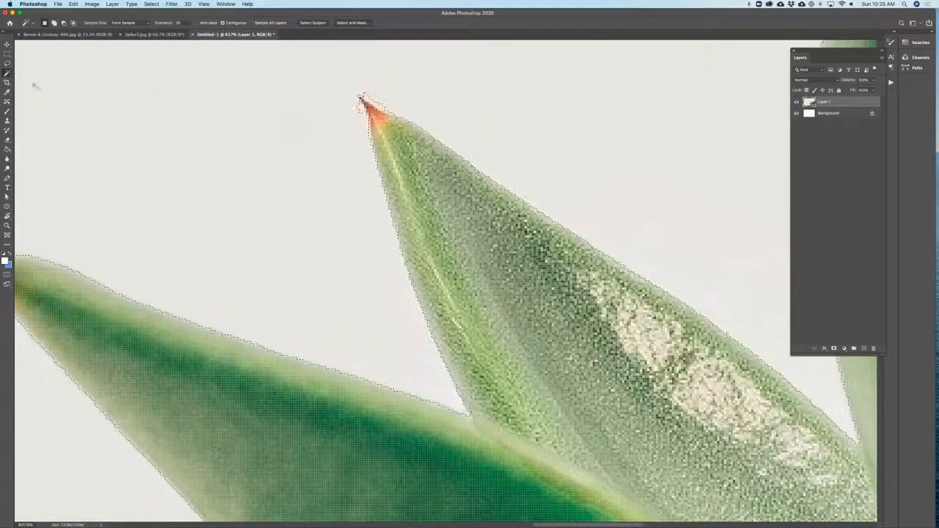
# Step: Try a Lasso loop around the red tip of the lowest leaf on the far left, and undo it
pyautogui.click(7, 63)
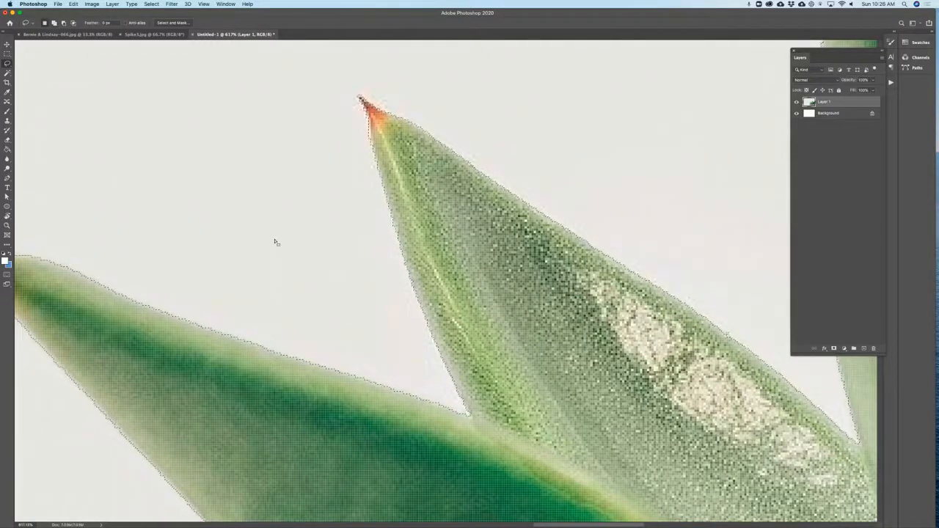
pyautogui.press('super+0')
pyautogui.scroll(-5, 276, 238)
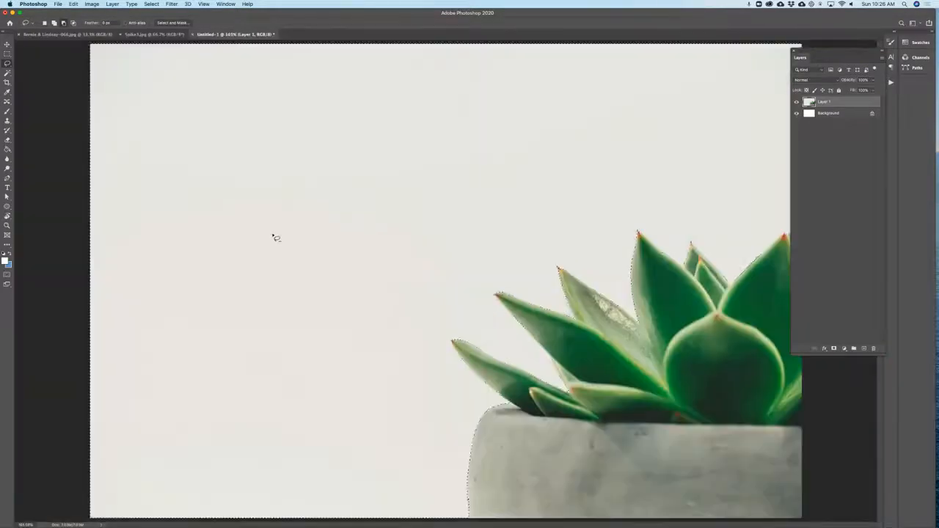
pyautogui.scroll(4, 588, 416)
pyautogui.scroll(10, 588, 416)
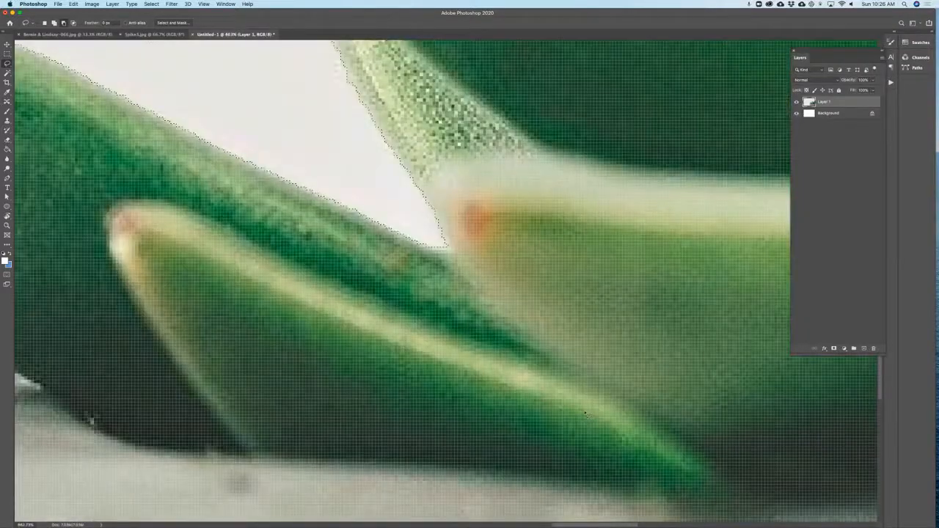
pyautogui.scroll(-5, 491, 349)
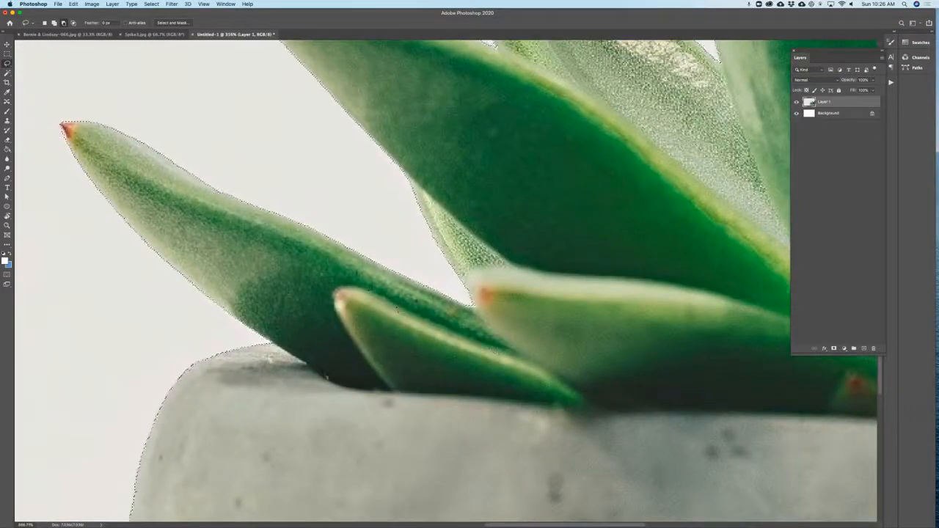
pyautogui.scroll(-1, 491, 349)
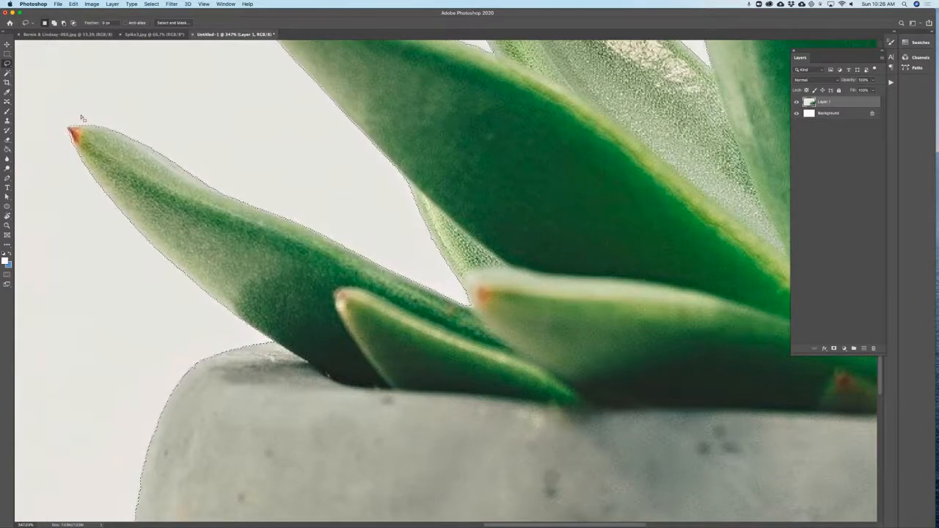
pyautogui.moveTo(46, 130)
pyautogui.mouseDown()
pyautogui.moveTo(96, 112)
pyautogui.moveTo(82, 165)
pyautogui.moveTo(73, 166)
pyautogui.mouseUp()
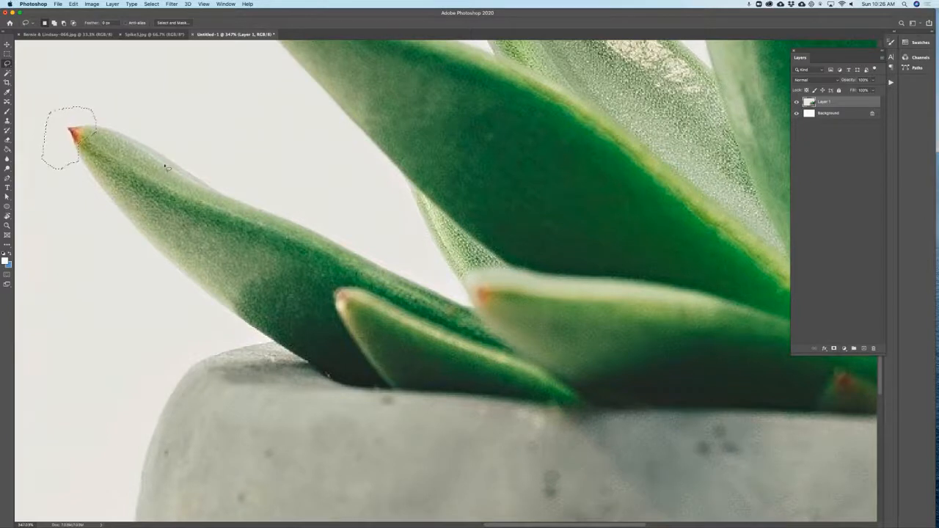
pyautogui.moveTo(167, 162); pyautogui.dragTo(274, 220)
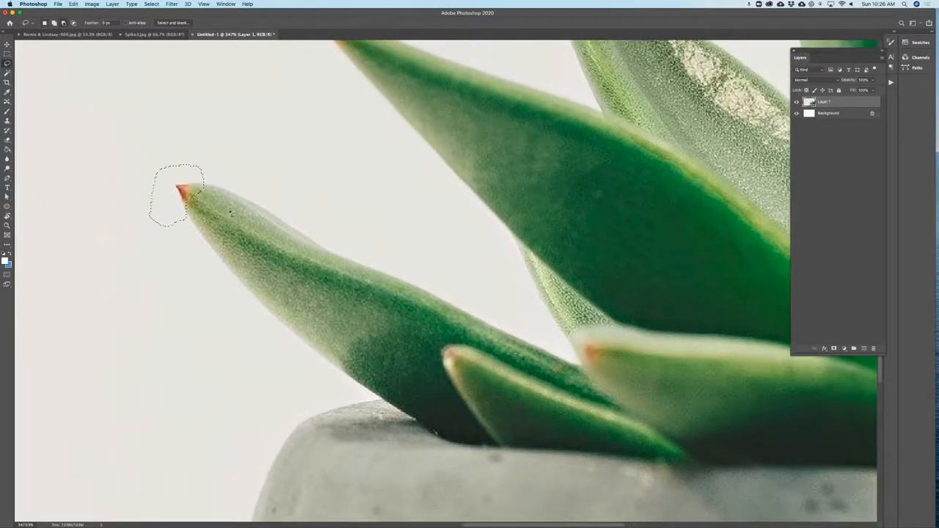
pyautogui.scroll(-5, 228, 211)
pyautogui.press('super+z')
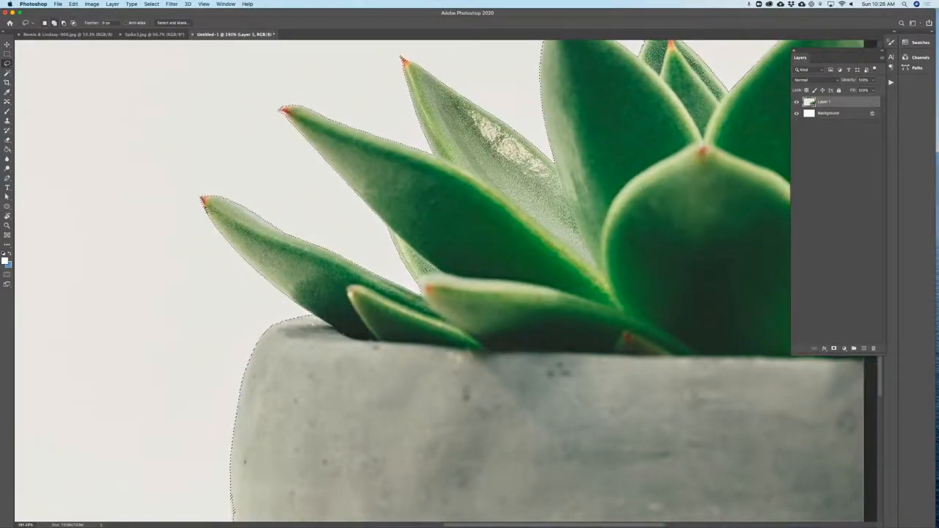
# Step: Add the red tip of the lowest left leaf to the background selection with the Lasso
pyautogui.moveTo(201, 204)
pyautogui.mouseDown()
pyautogui.moveTo(189, 218)
pyautogui.moveTo(196, 225)
pyautogui.mouseUp()
pyautogui.scroll(6, 195, 225)
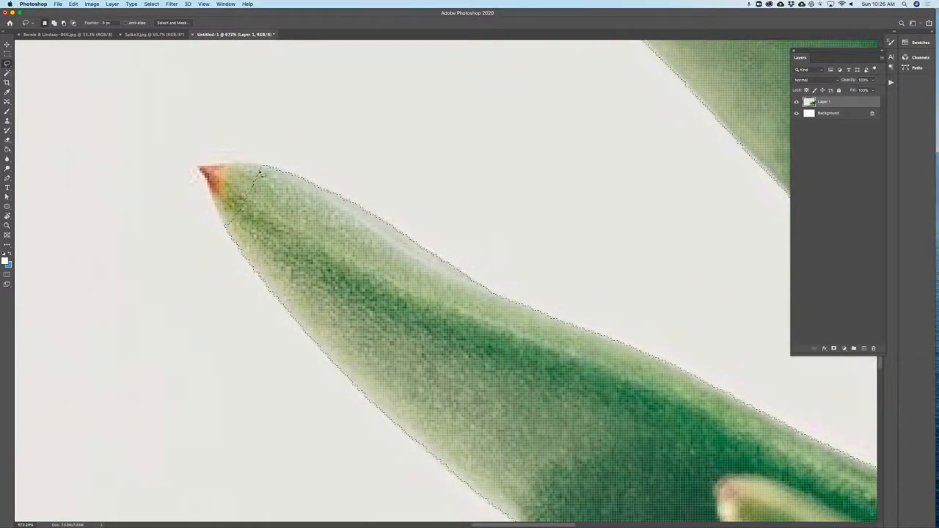
pyautogui.moveTo(267, 169)
pyautogui.mouseDown()
pyautogui.moveTo(200, 167)
pyautogui.moveTo(218, 213)
pyautogui.moveTo(246, 238)
pyautogui.mouseUp()
# Step: Subtract the lowest left leaf's red tip from the background selection with the Lasso
pyautogui.press('alt')
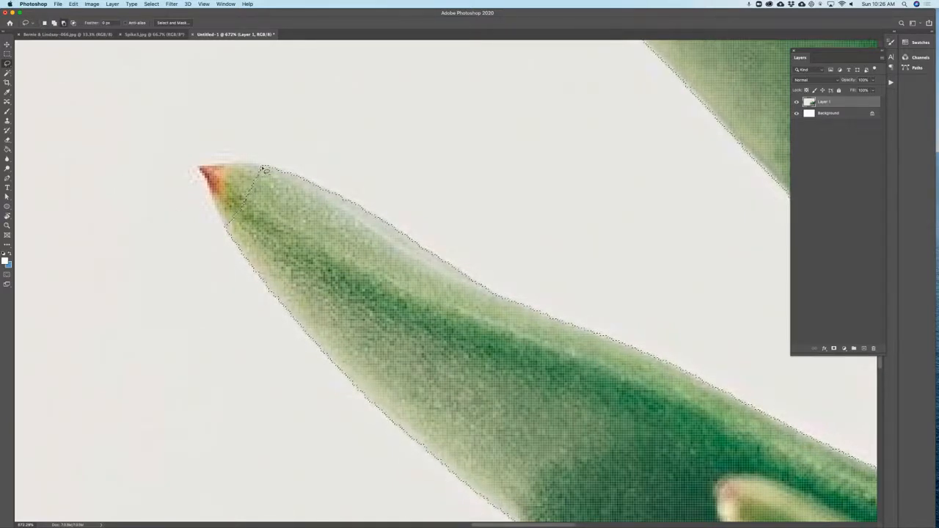
pyautogui.moveTo(260, 169)
pyautogui.mouseDown()
pyautogui.moveTo(199, 169)
pyautogui.moveTo(228, 232)
pyautogui.moveTo(254, 234)
pyautogui.moveTo(270, 180)
pyautogui.moveTo(263, 170)
pyautogui.mouseUp()
pyautogui.scroll(-10, 156, 263)
pyautogui.scroll(-2, 156, 263)
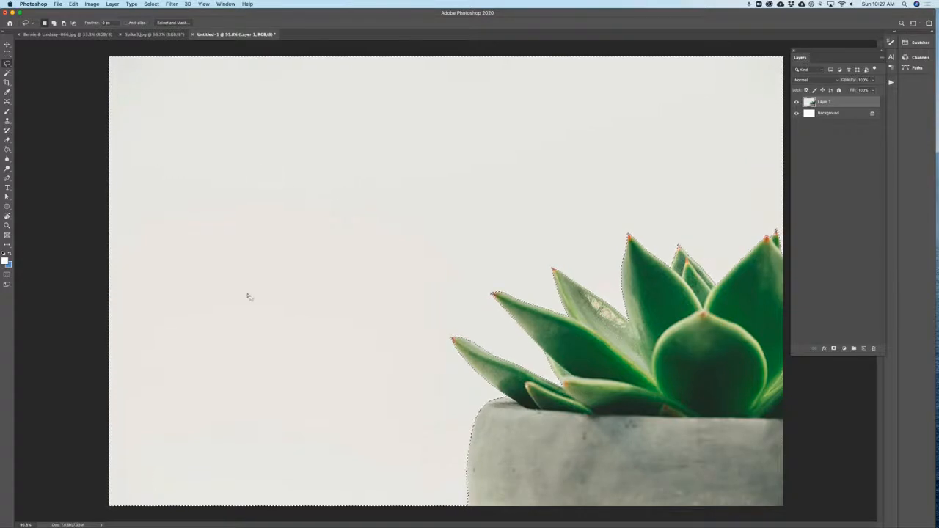
# Step: Delete the selected background from Layer 1 and check its transparency by temporarily hiding the Background layer
pyautogui.hotkey('alt', 'BackSpace')
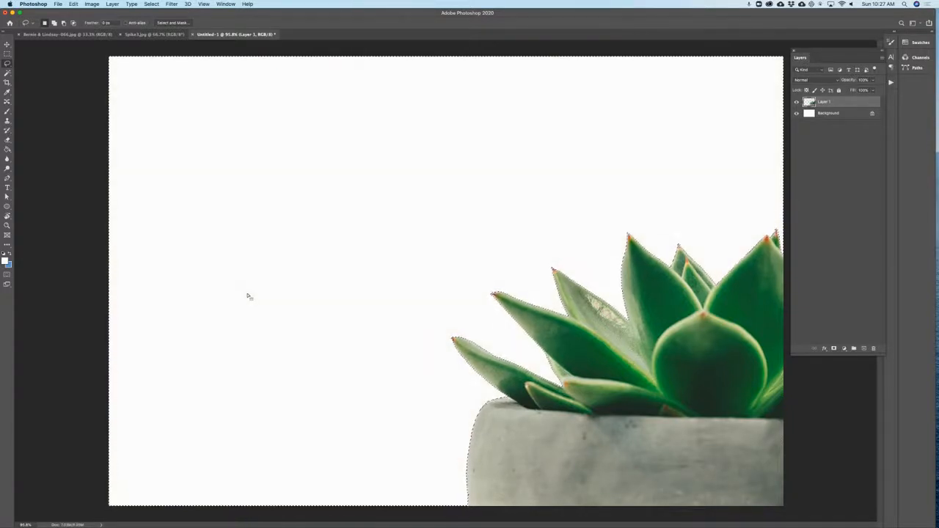
pyautogui.click(797, 114)
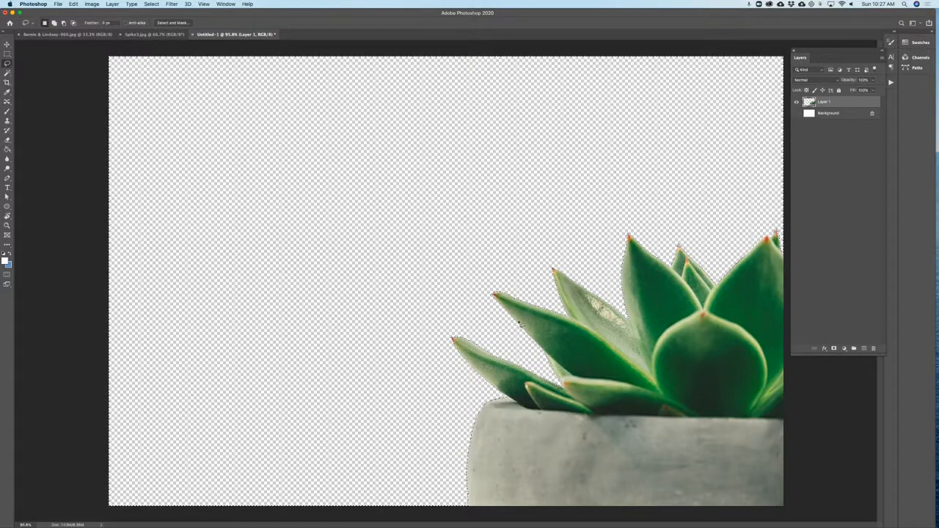
pyautogui.press('super+z')
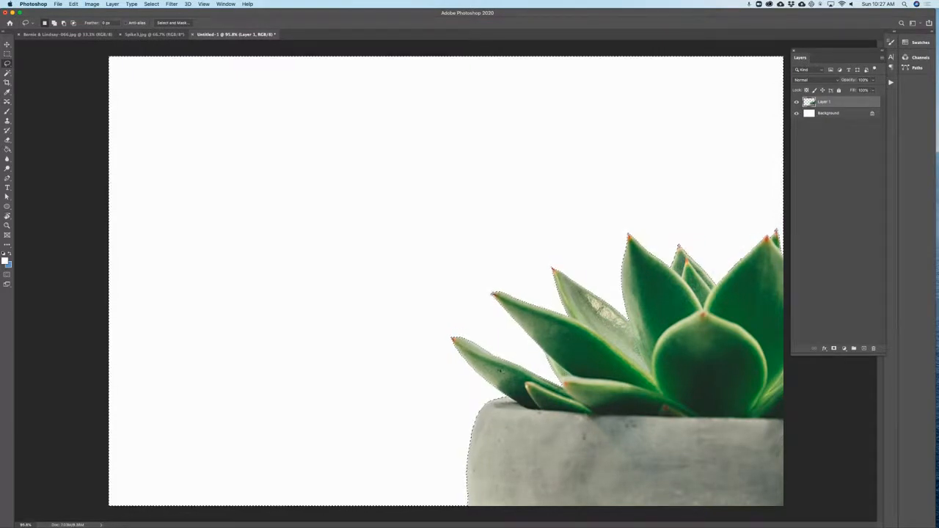
# Step: Invert the selection to the plant and pot, and copy and paste them onto a new layer
pyautogui.click(152, 4)
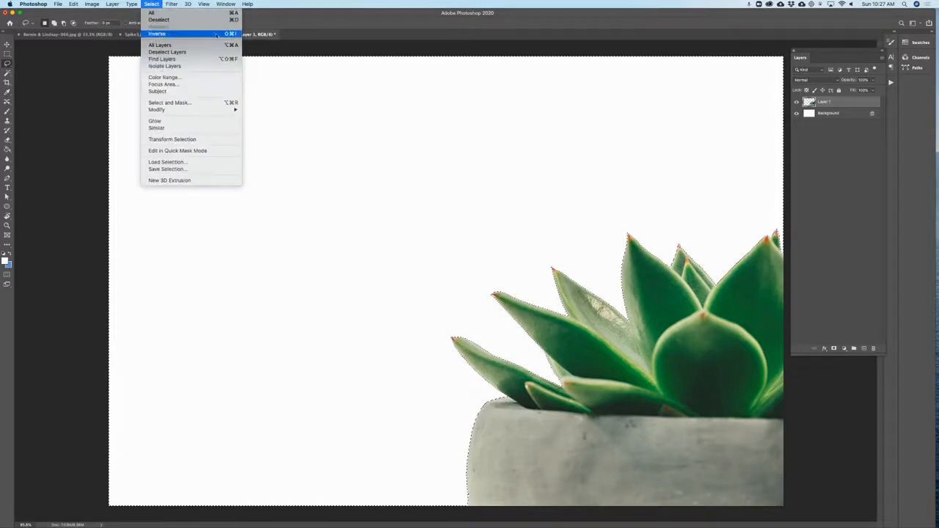
pyautogui.click(227, 34)
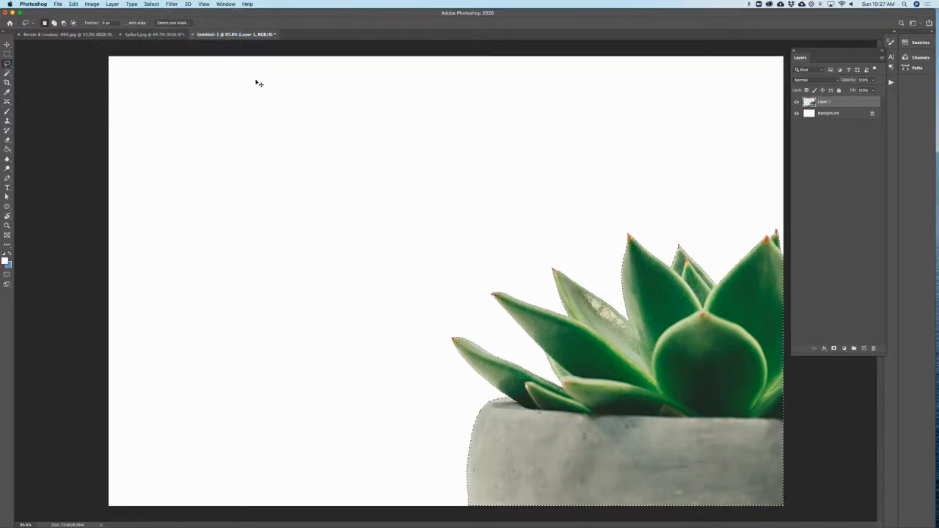
pyautogui.click(73, 4)
pyautogui.click(80, 57)
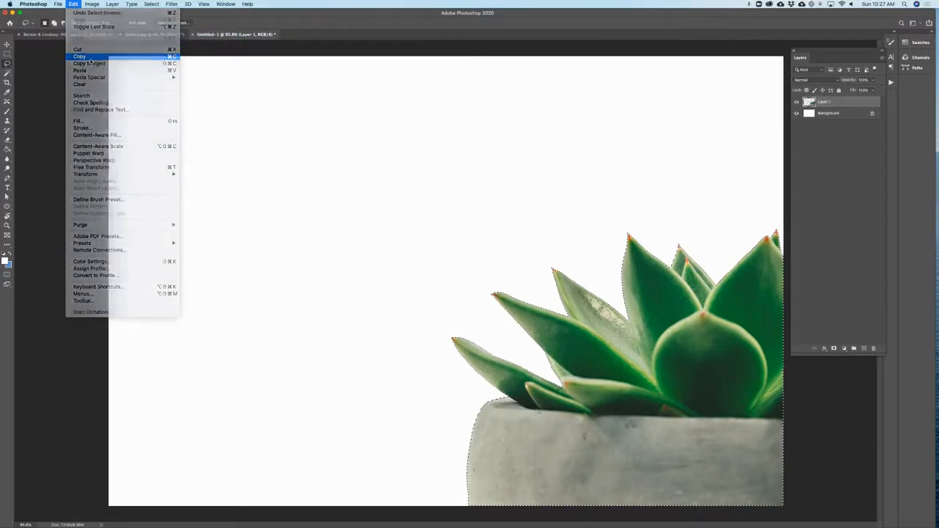
pyautogui.click(74, 5)
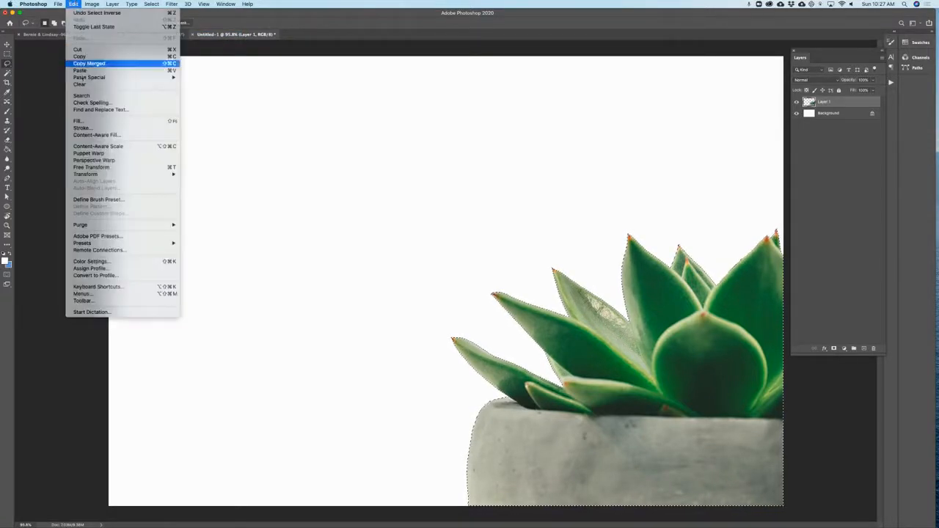
pyautogui.click(80, 70)
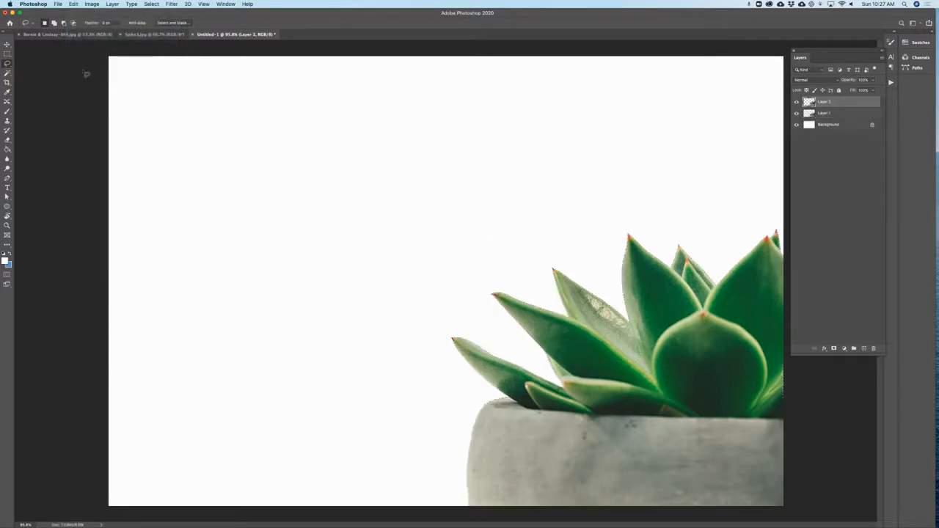
# Step: Hide Layer 1 and the Background layer, moving the pasted plant away and back to the canvas's lower-right corner
pyautogui.click(8, 45)
pyautogui.moveTo(615, 434); pyautogui.dragTo(410, 296)
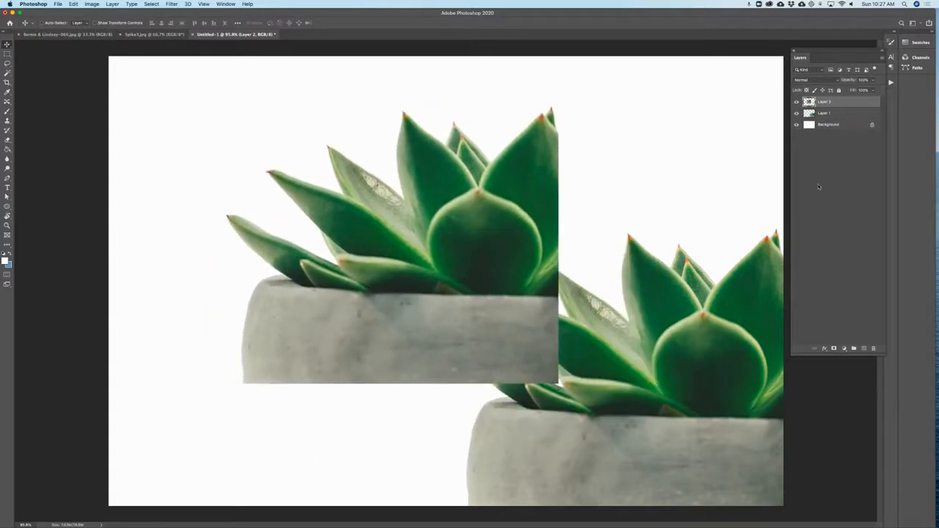
pyautogui.moveTo(796, 114); pyautogui.dragTo(796, 124)
pyautogui.moveTo(484, 261); pyautogui.dragTo(703, 387)
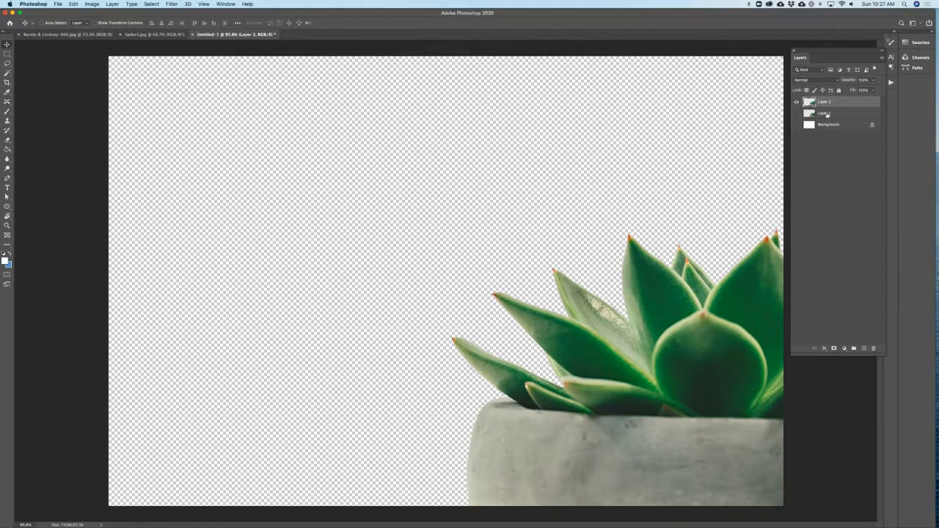
# Step: Show Layer 1 in place of the pasted Layer 2, and delete Layer 2
pyautogui.click(798, 102)
pyautogui.click(798, 114)
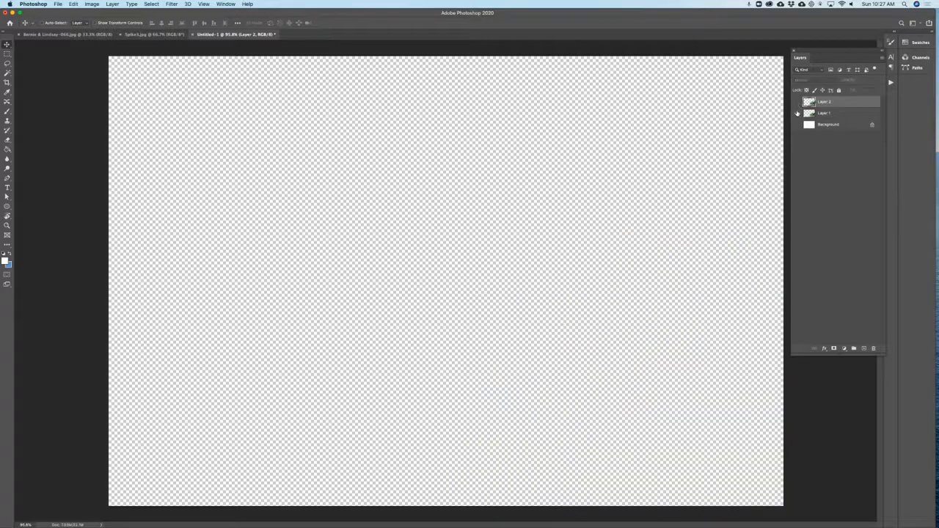
pyautogui.moveTo(841, 104); pyautogui.dragTo(874, 349)
# Step: Undo the edits back to the background selection on Layer 1, before its pale background was deleted
pyautogui.press('super+z')
pyautogui.press('super+z')
pyautogui.press('super+z')
pyautogui.press('super+z')
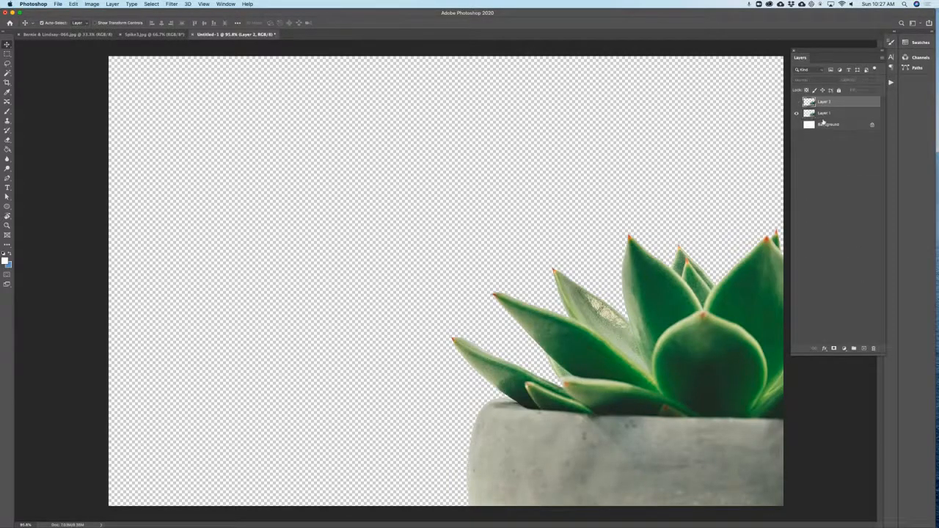
pyautogui.press('super+z')
pyautogui.press('super+z')
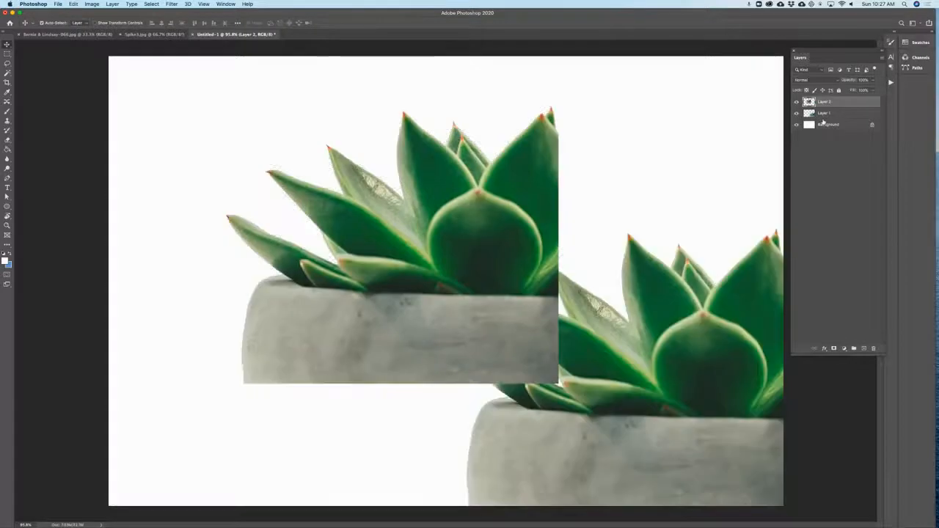
pyautogui.press('super+z')
pyautogui.press('super+z')
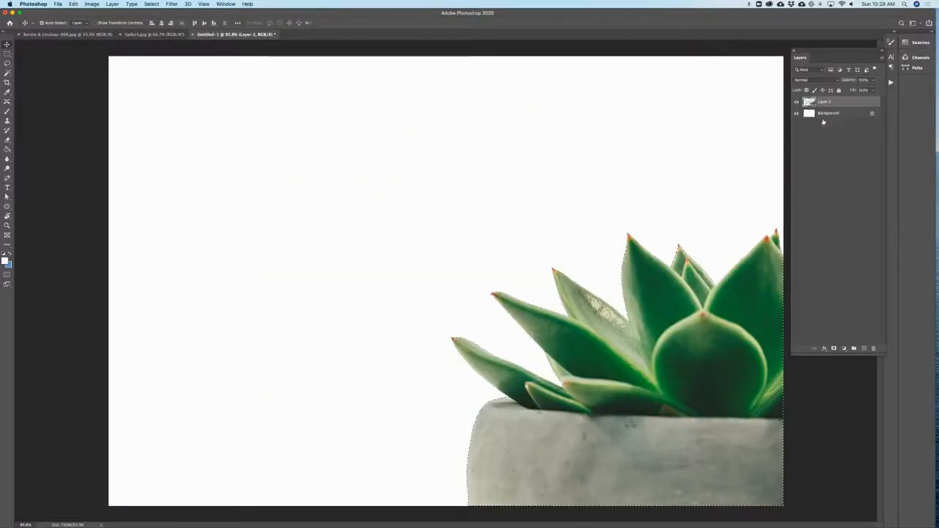
pyautogui.press('super+z')
pyautogui.press('super+z')
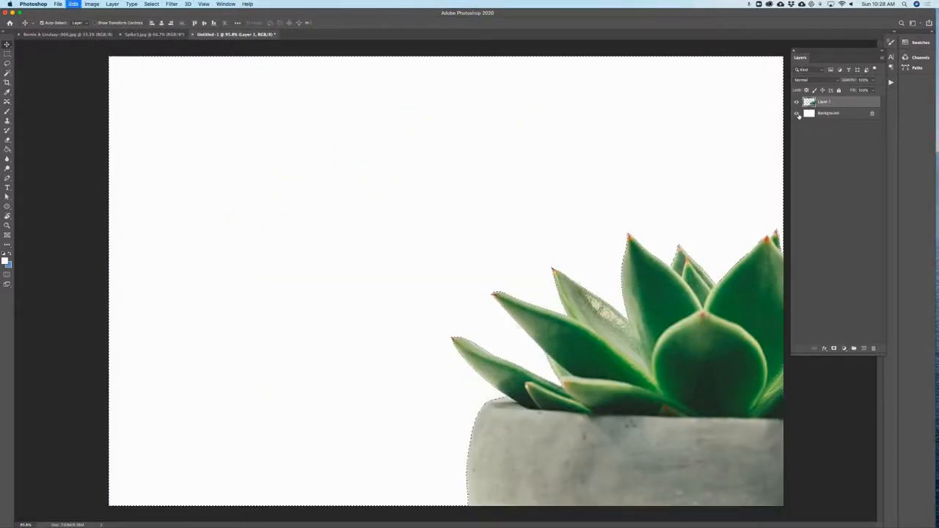
pyautogui.press('super+z')
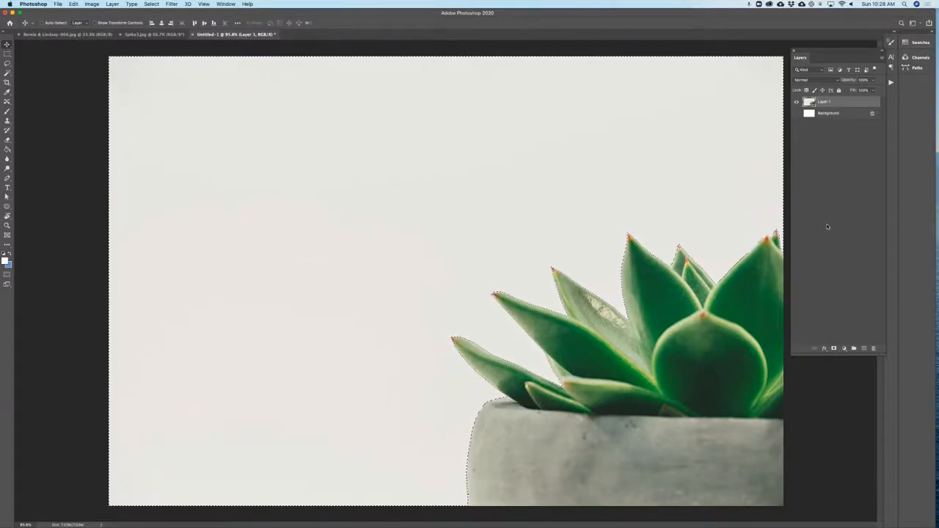
# Step: Invert the selection to the plant and pot and turn it into a layer mask on Layer 1
pyautogui.click(151, 4)
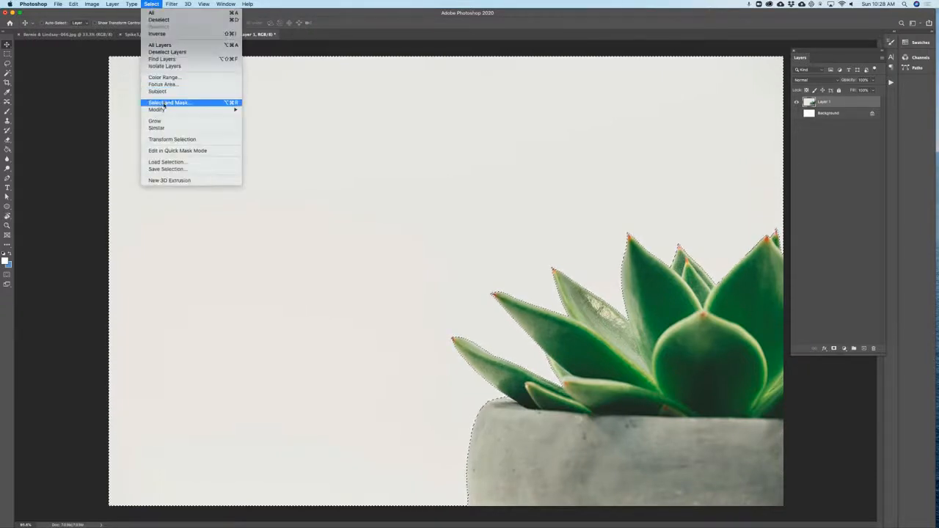
pyautogui.click(157, 34)
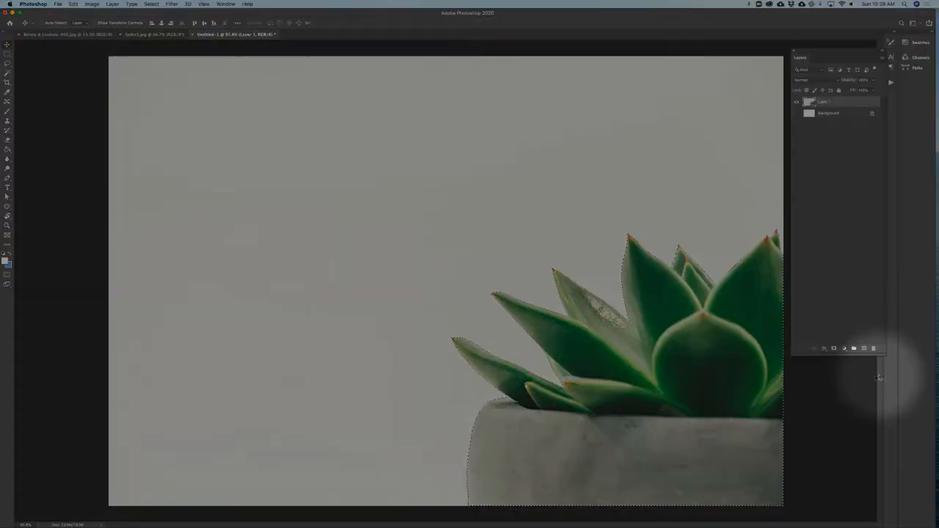
pyautogui.click(834, 350)
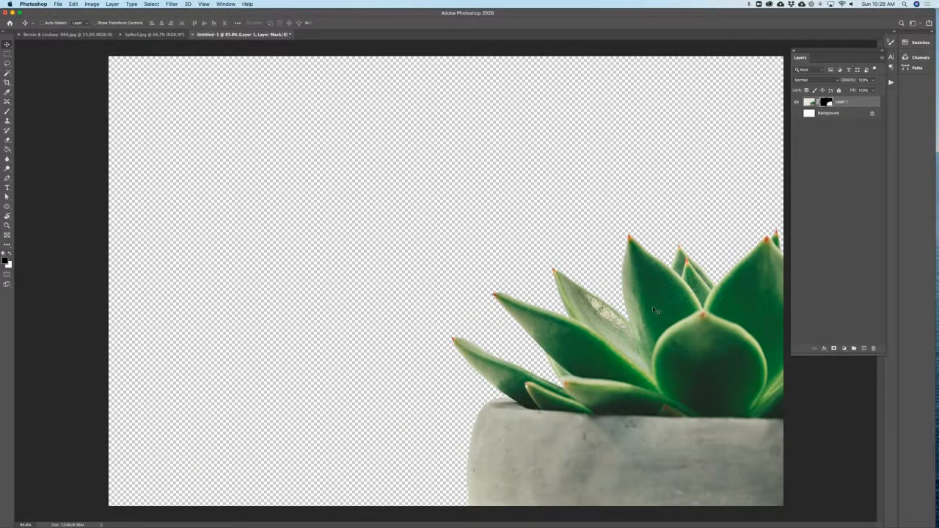
# Step: With Layer 1's mask active, select the small rear leaf tip at the canvas's right edge with the Lasso
pyautogui.click(809, 103)
pyautogui.click(812, 104)
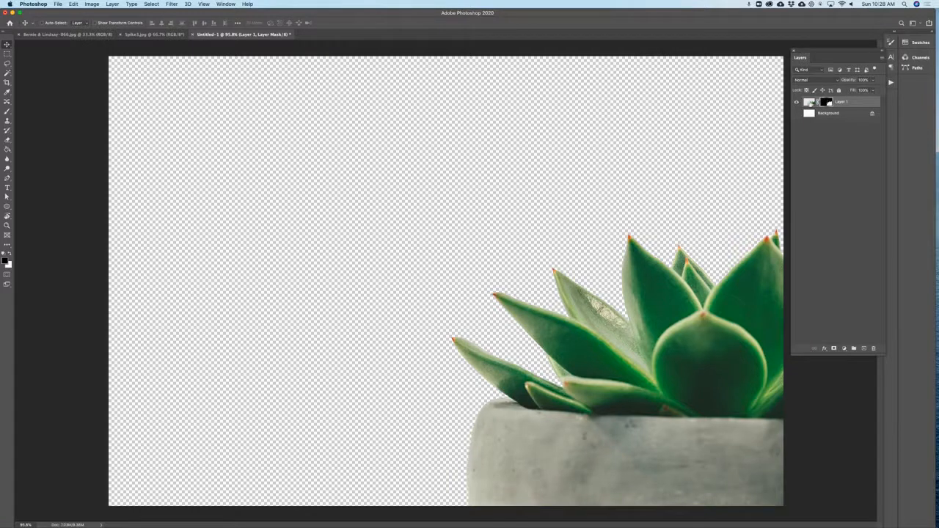
pyautogui.click(828, 103)
pyautogui.click(8, 63)
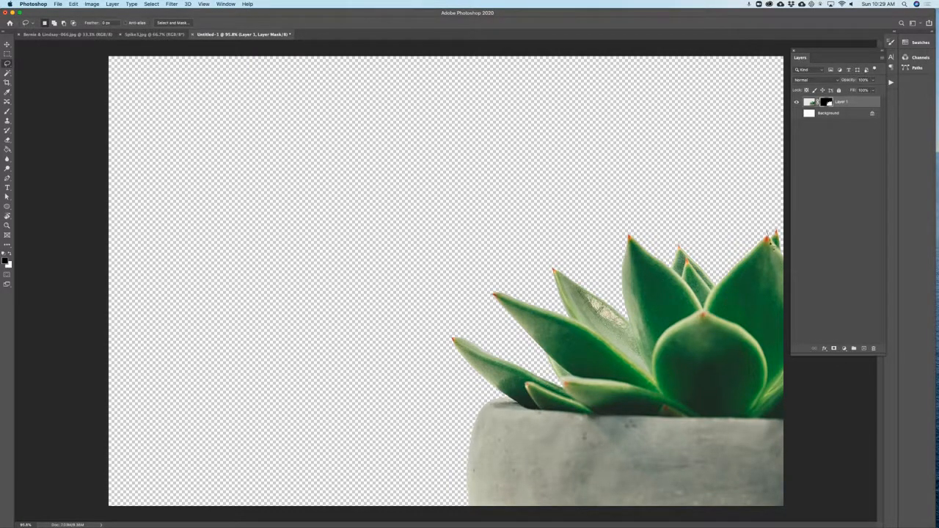
pyautogui.moveTo(782, 251)
pyautogui.mouseDown()
pyautogui.moveTo(783, 227)
pyautogui.moveTo(783, 251)
pyautogui.moveTo(880, 268)
pyautogui.moveTo(858, 268)
pyautogui.moveTo(868, 265)
pyautogui.mouseUp()
pyautogui.moveTo(729, 220)
pyautogui.mouseDown()
pyautogui.moveTo(372, 352)
pyautogui.moveTo(499, 342)
pyautogui.moveTo(401, 377)
pyautogui.mouseUp()
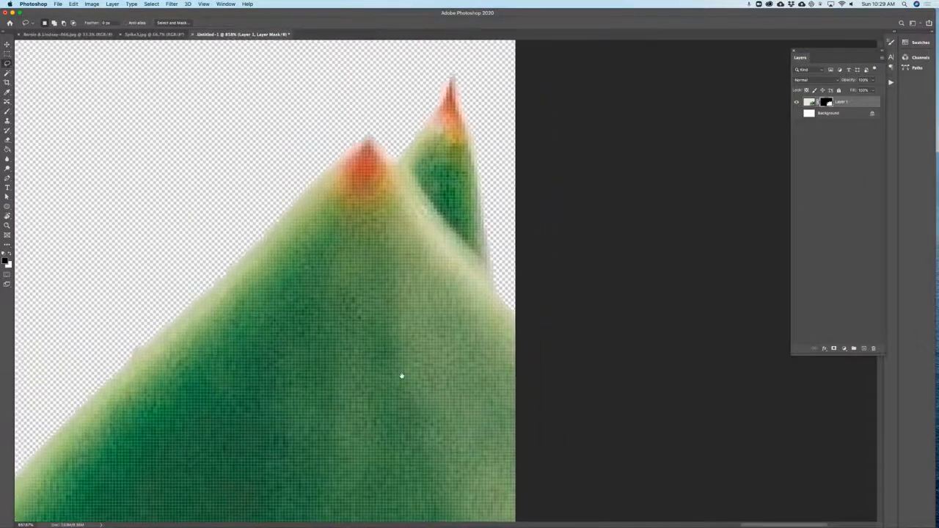
pyautogui.press('shift')
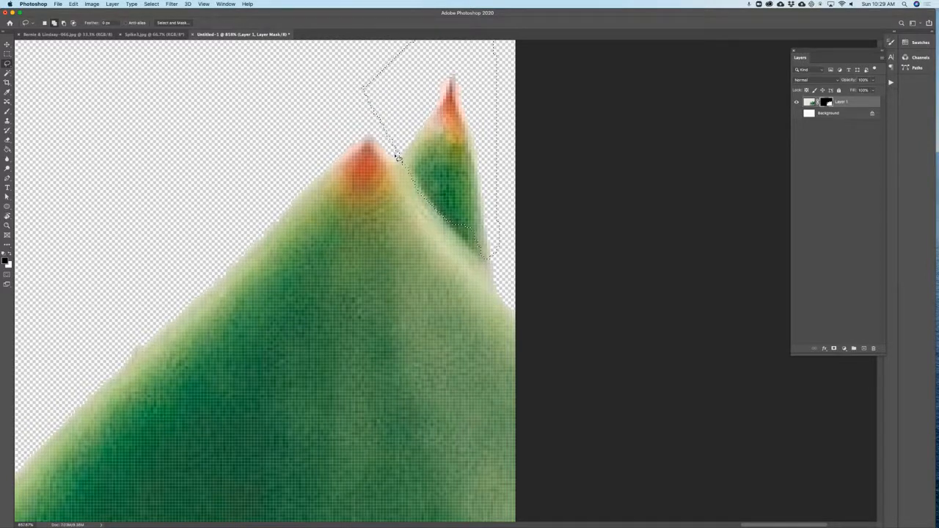
pyautogui.moveTo(490, 272)
pyautogui.mouseDown()
pyautogui.moveTo(535, 282)
pyautogui.moveTo(555, 133)
pyautogui.moveTo(474, 68)
pyautogui.moveTo(408, 66)
pyautogui.mouseUp()
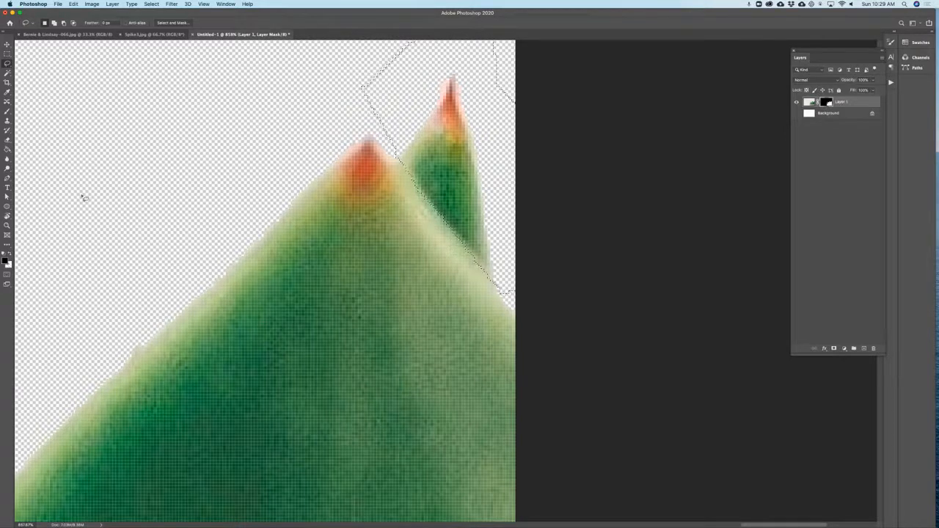
# Step: Fill the selected leaf tip on the mask with Black at 100% opacity in Normal mode, and deselect
pyautogui.click(73, 4)
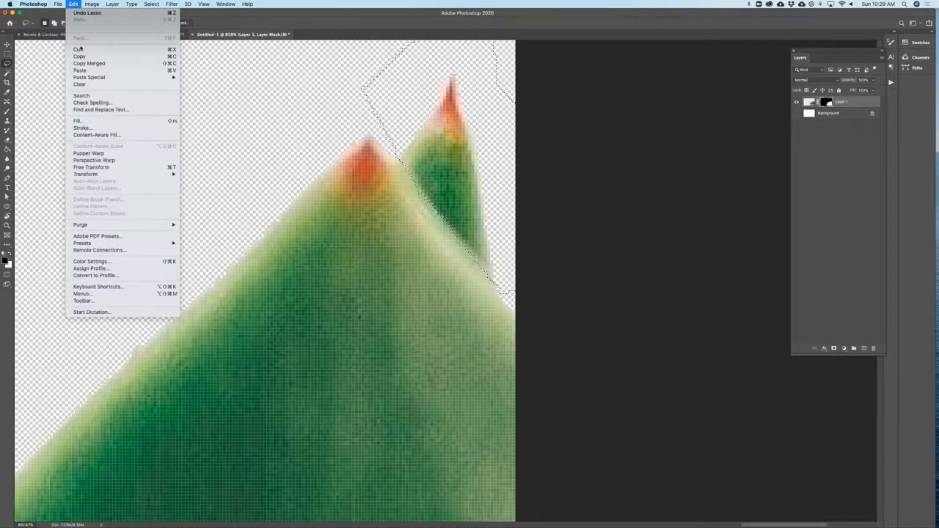
pyautogui.click(90, 121)
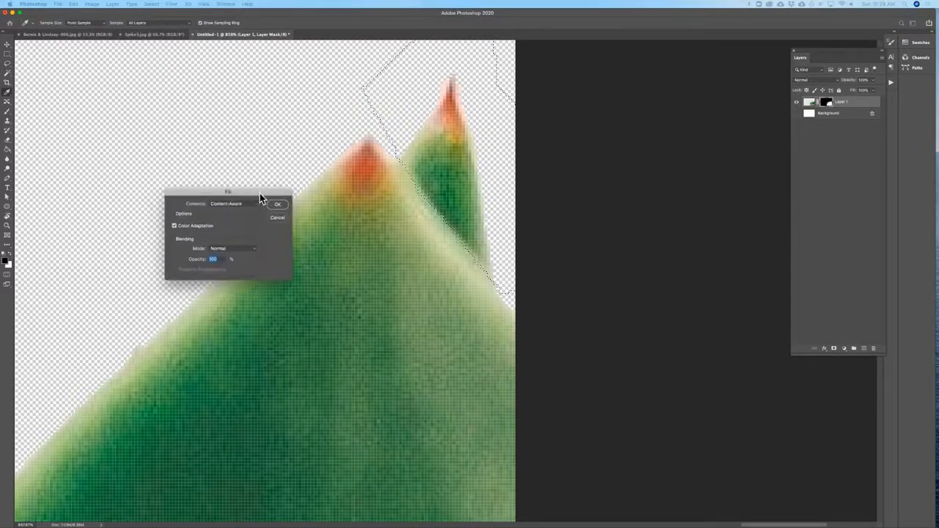
pyautogui.click(245, 205)
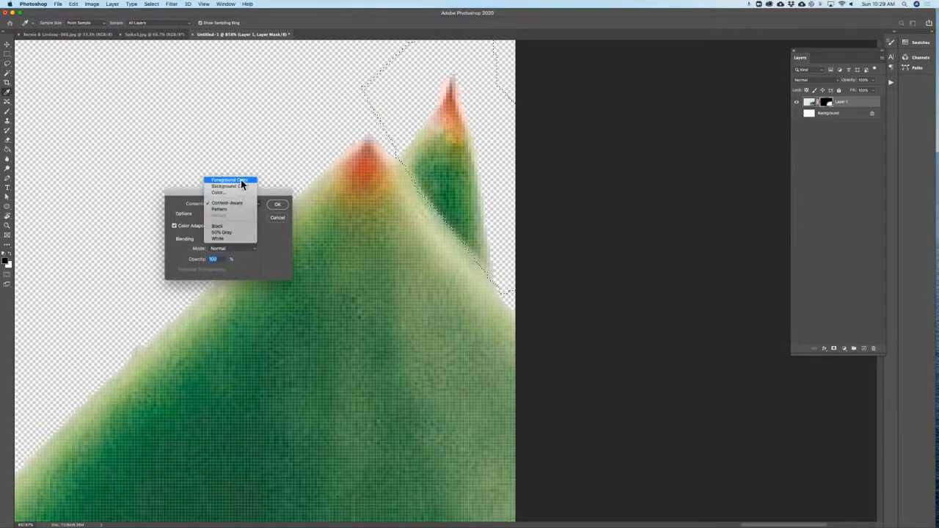
pyautogui.click(226, 227)
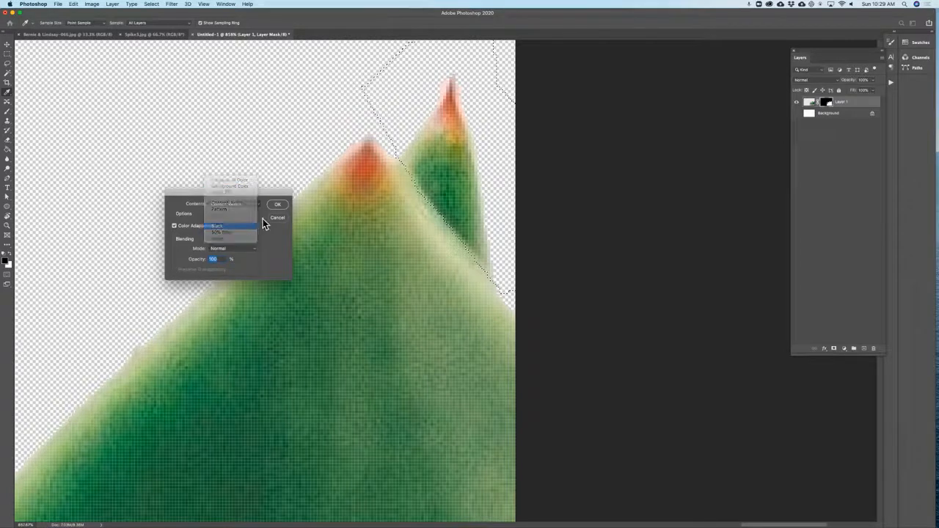
pyautogui.click(279, 208)
pyautogui.press('super+d')
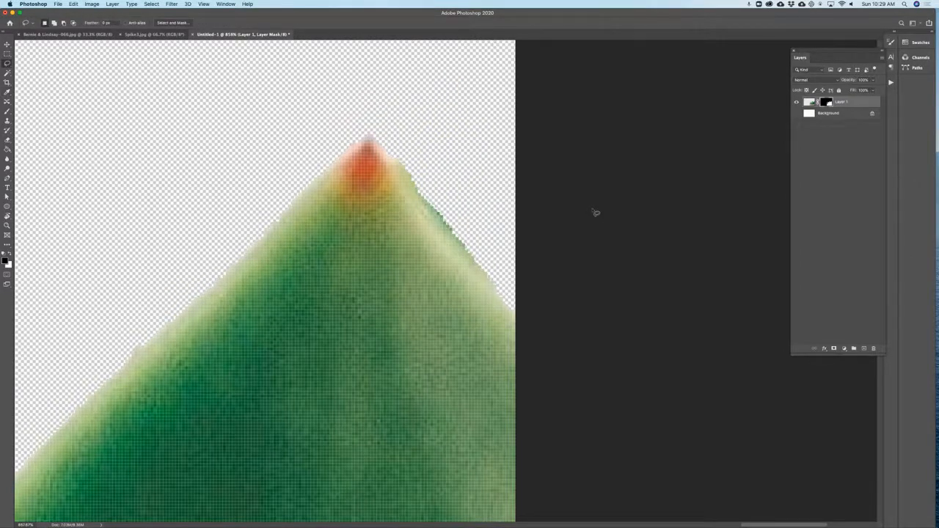
# Step: Restore the leaf-tip selection and fill it with White on the mask
pyautogui.press('shift+super+d')
pyautogui.click(73, 4)
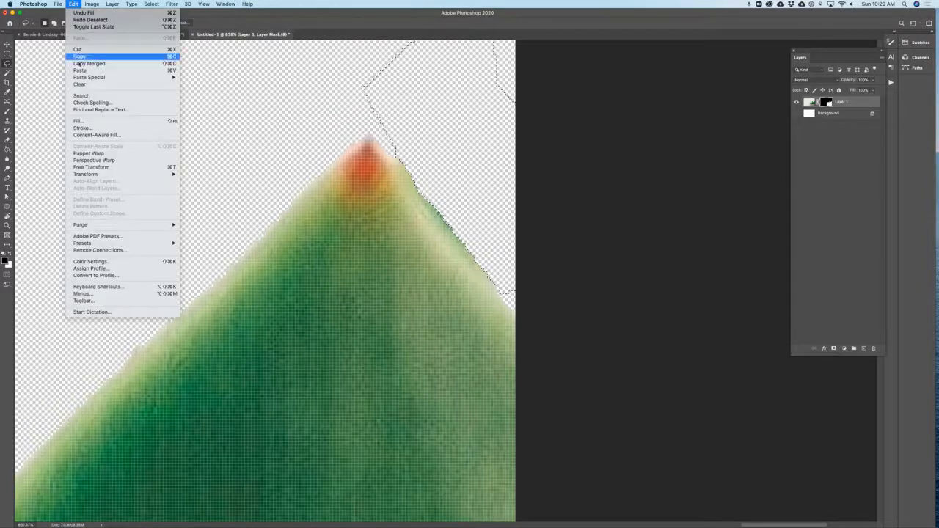
pyautogui.click(83, 122)
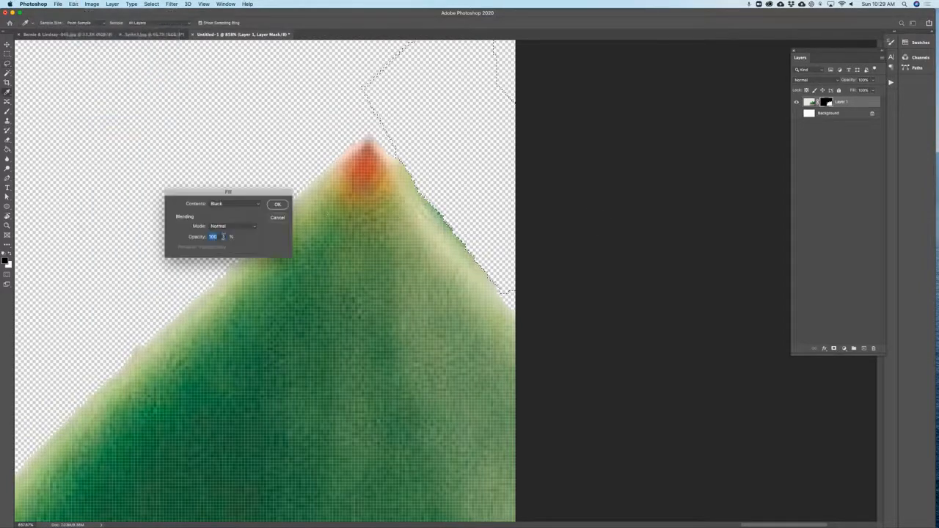
pyautogui.click(218, 204)
pyautogui.click(224, 217)
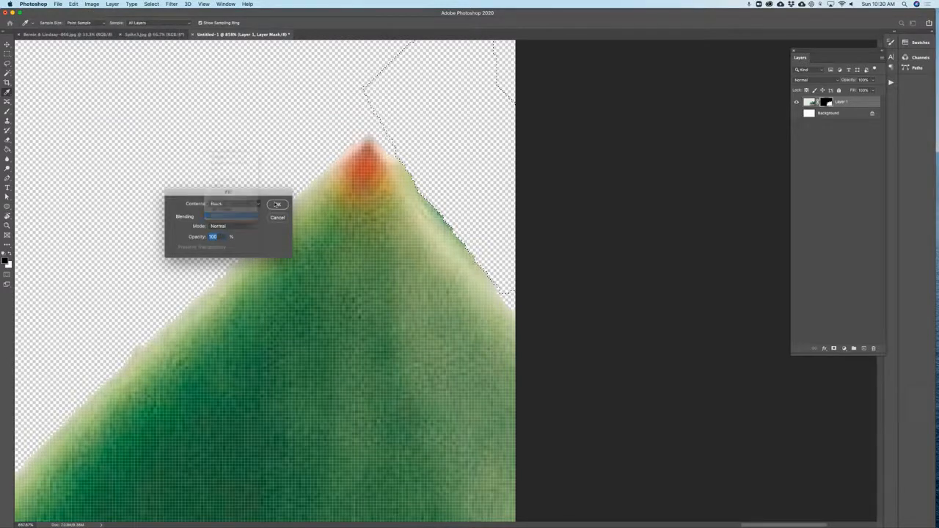
pyautogui.click(278, 204)
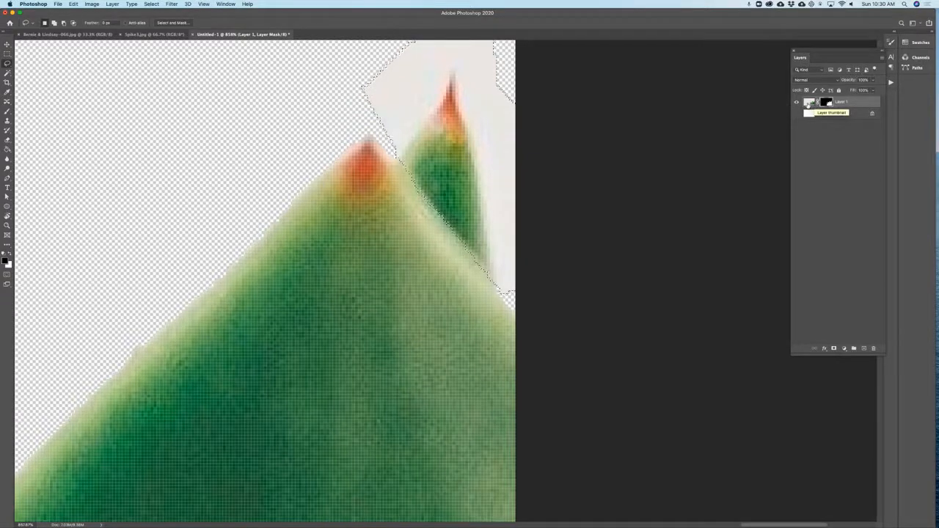
# Step: Make Layer 1's mask active again and fill the leaf-tip selection with the black foreground color
pyautogui.click(808, 103)
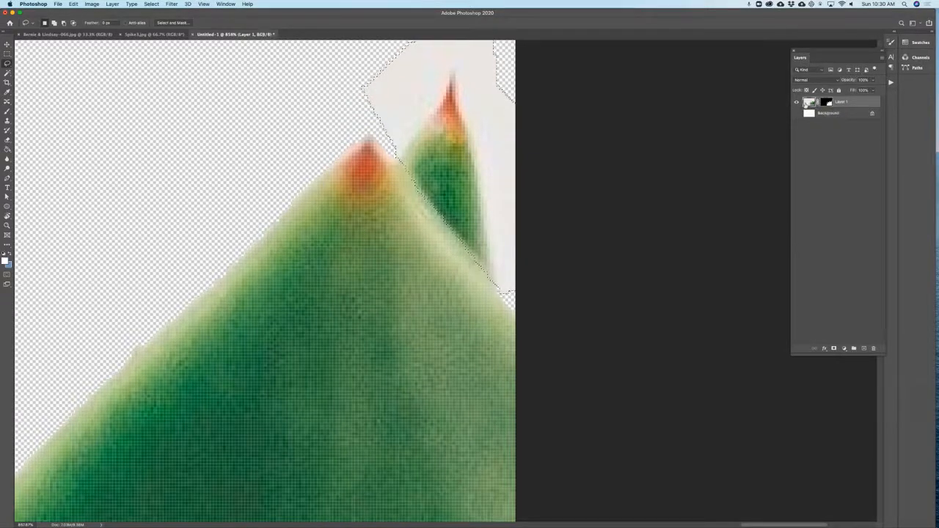
pyautogui.click(826, 103)
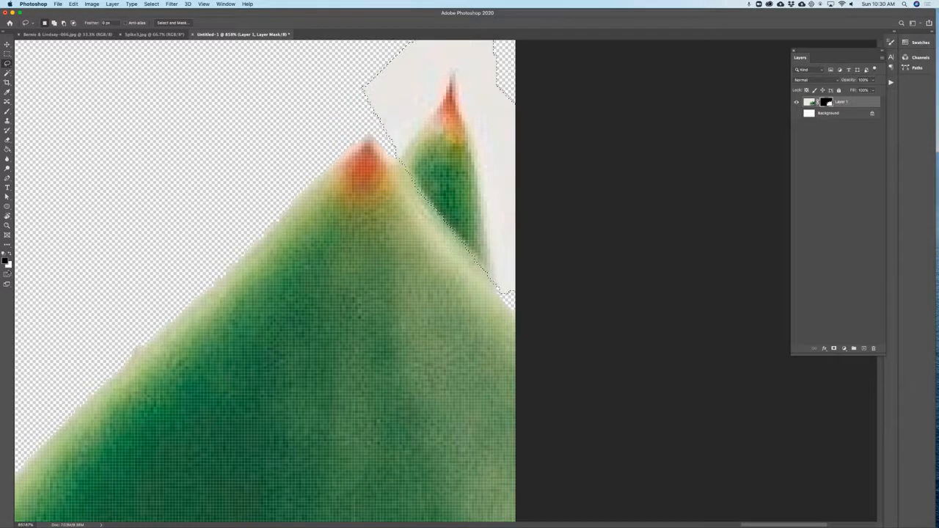
pyautogui.hotkey('alt', 'BackSpace')
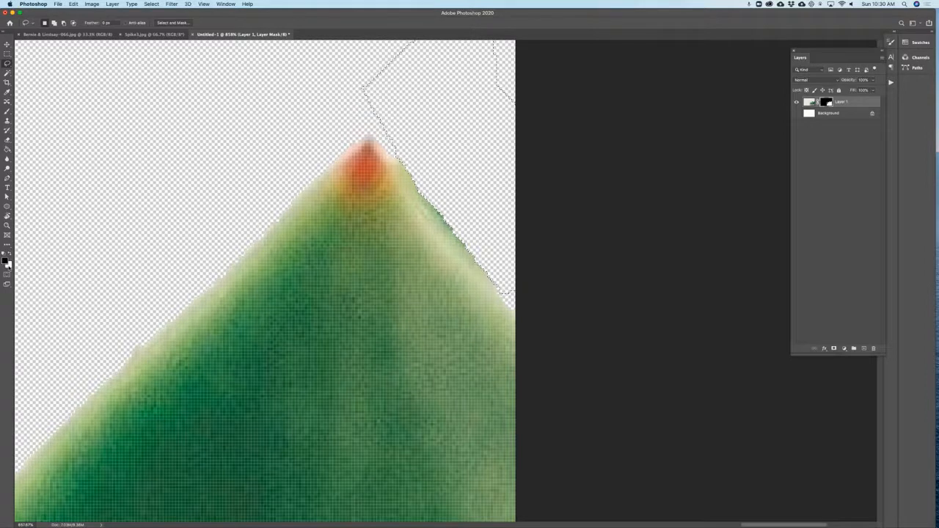
# Step: Swap the colors so white is the foreground, and fill the leaf-tip selection on the mask with it
pyautogui.click(7, 263)
pyautogui.click(255, 196)
pyautogui.click(10, 255)
pyautogui.click(10, 254)
pyautogui.click(10, 255)
pyautogui.hotkey('alt', 'BackSpace')
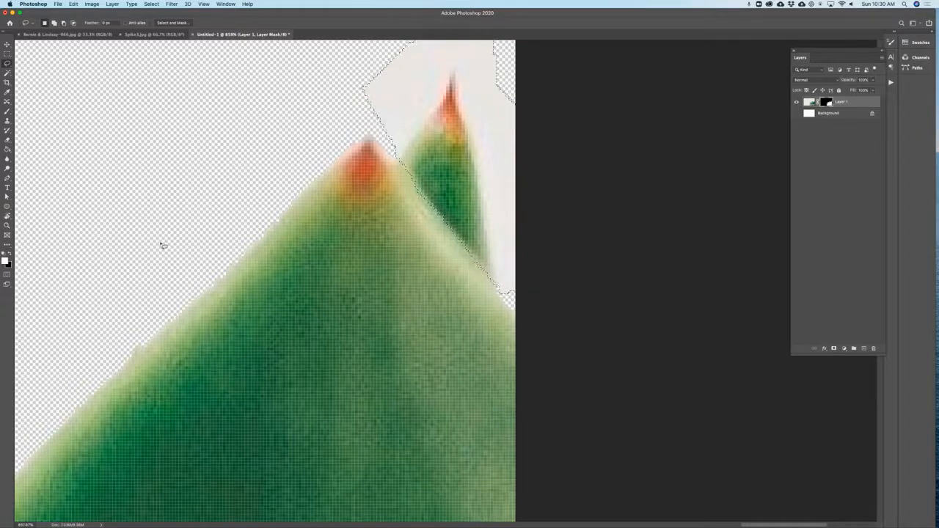
# Step: Refill the leaf-tip selection with the black background color and swap the foreground back to black
pyautogui.press('super+BackSpace')
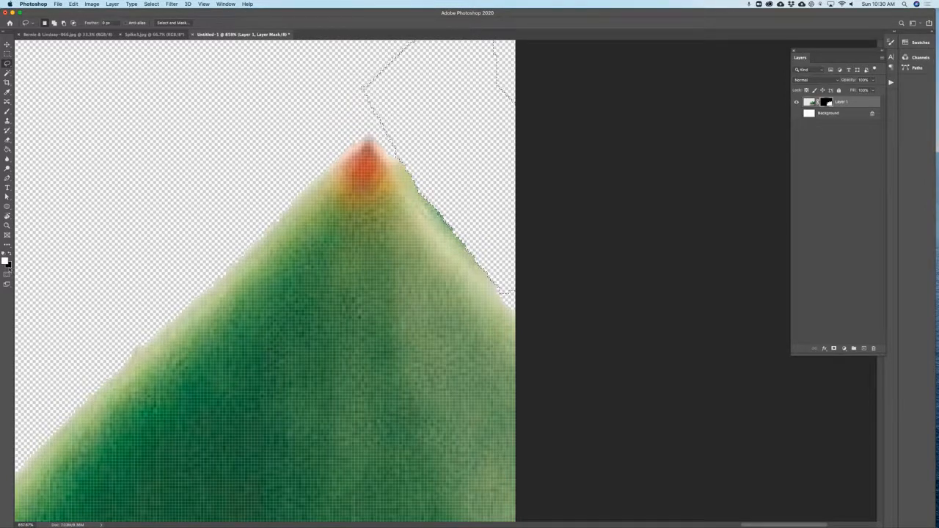
pyautogui.click(9, 253)
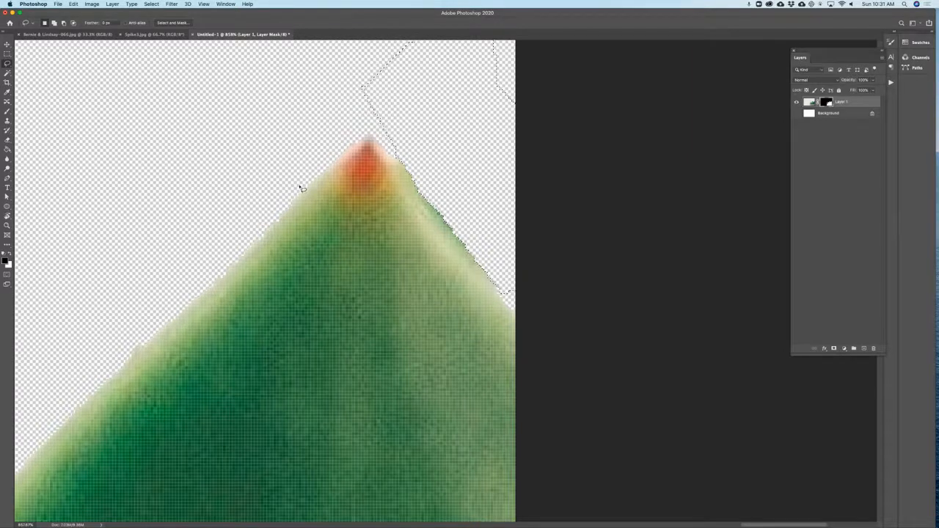
# Step: Try clearing the leaf-tip selection to the white background color, undo that, and deselect
pyautogui.press('Delete')
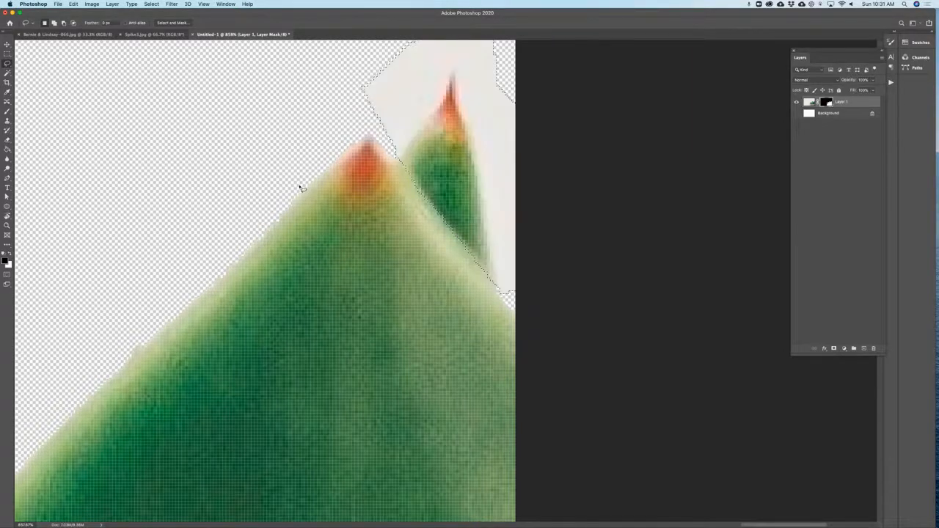
pyautogui.press('super+alt+z')
pyautogui.press('super+alt+z')
pyautogui.press('super+alt+z')
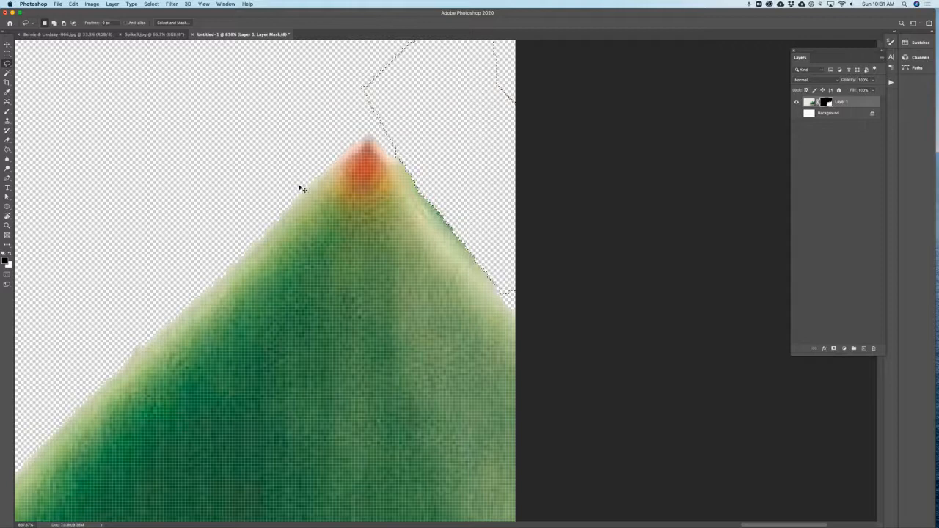
pyautogui.press('super+d')
pyautogui.scroll(-10, 371, 285)
pyautogui.scroll(-3, 369, 285)
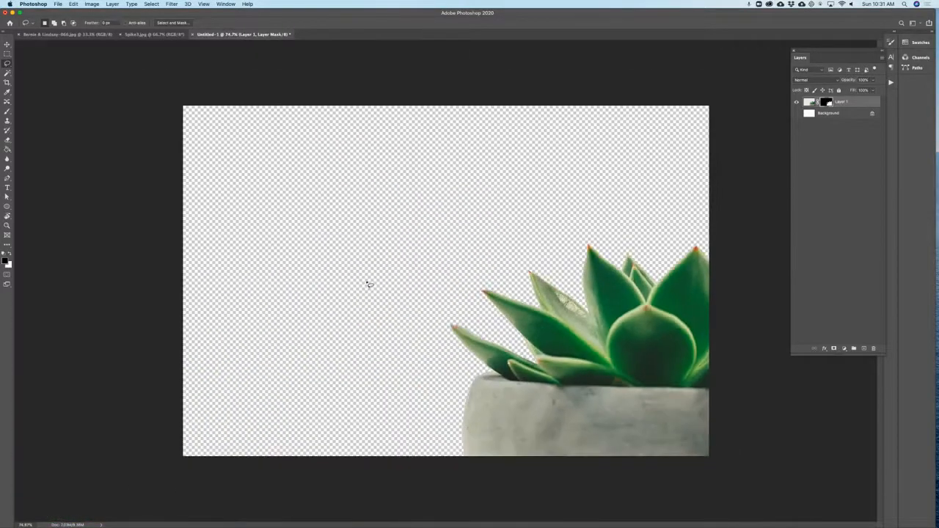
pyautogui.scroll(1, 369, 284)
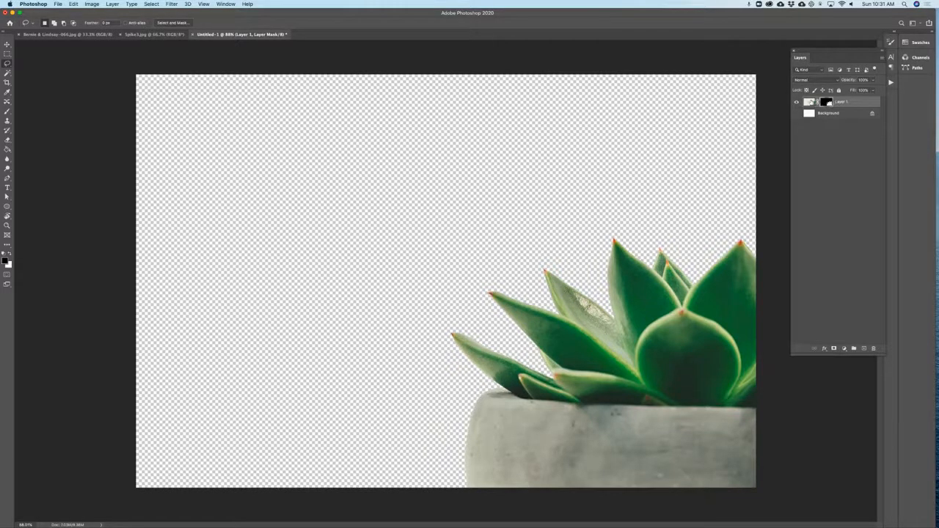
# Step: Lasso a roughly round area over the front leaves and pot rim and fill it with black on Layer 1's mask
pyautogui.click(810, 103)
pyautogui.click(827, 103)
pyautogui.moveTo(638, 348)
pyautogui.mouseDown()
pyautogui.moveTo(582, 388)
pyautogui.moveTo(621, 450)
pyautogui.moveTo(690, 405)
pyautogui.moveTo(677, 369)
pyautogui.moveTo(622, 349)
pyautogui.mouseUp()
pyautogui.hotkey('alt', 'BackSpace')
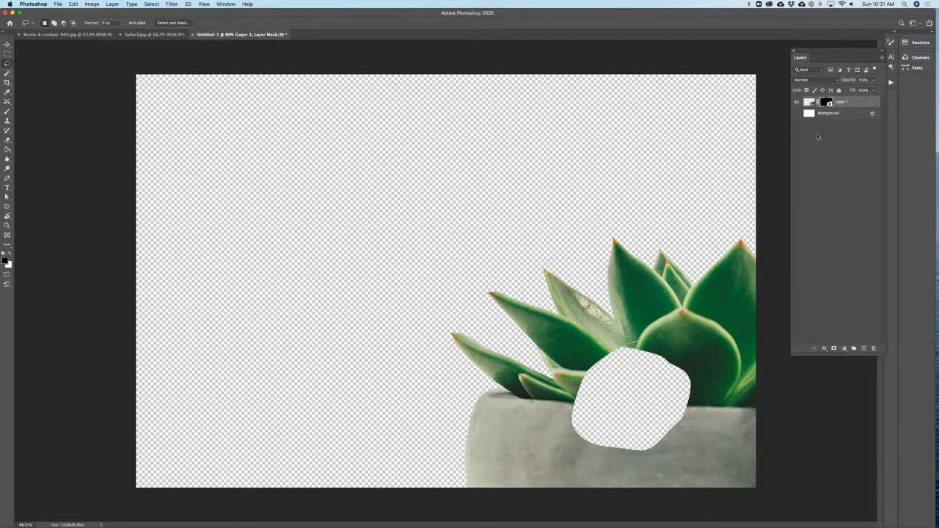
# Step: Delete Layer 1's mask without applying it, restoring the full succulent image
pyautogui.moveTo(827, 103); pyautogui.dragTo(875, 349)
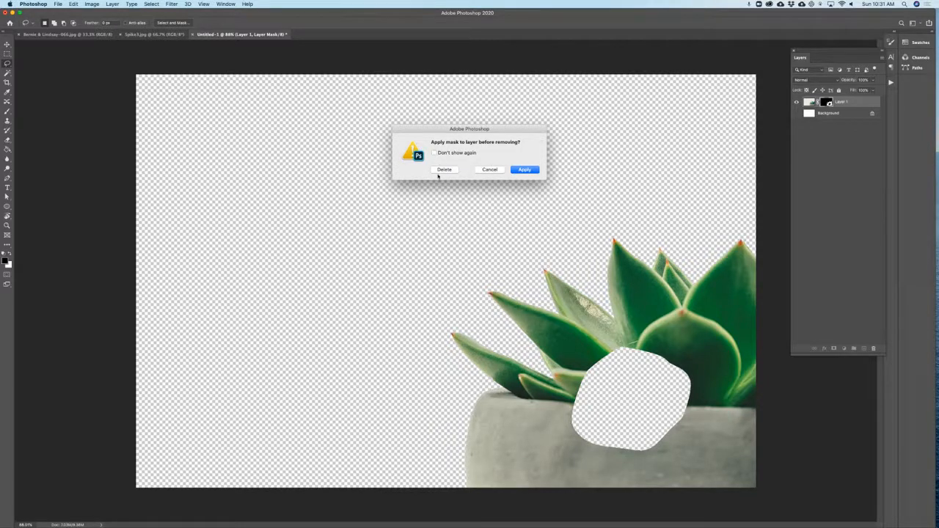
pyautogui.click(444, 169)
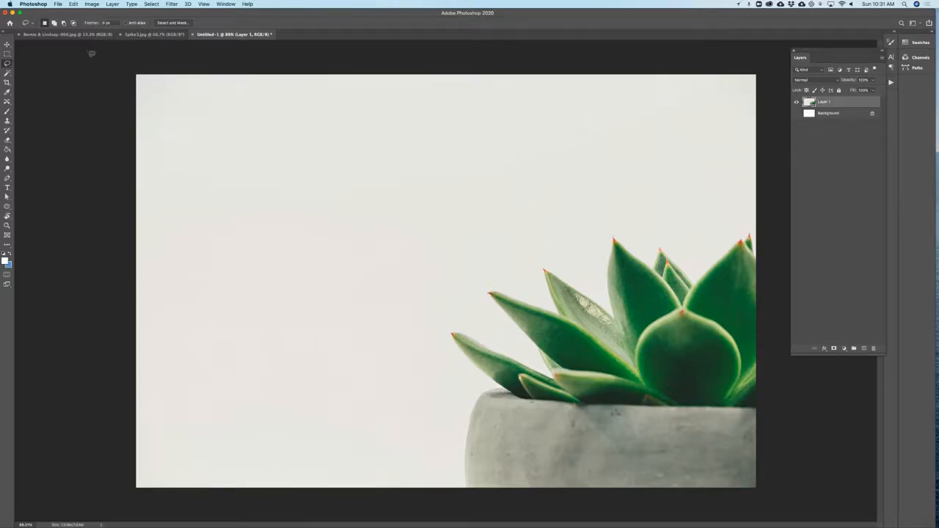
# Step: Switch to the bride photo and select her head, veil and upper dress with the Quick Selection tool
pyautogui.click(67, 35)
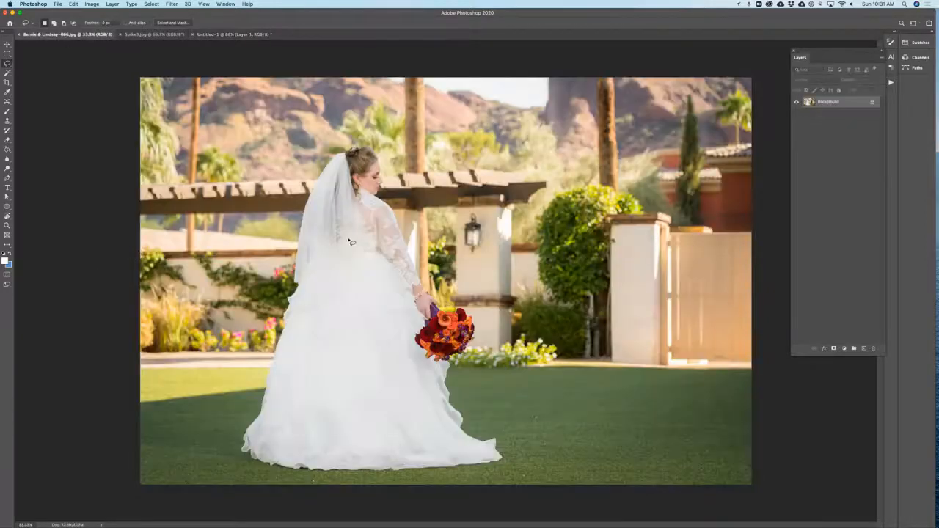
pyautogui.scroll(5, 362, 235)
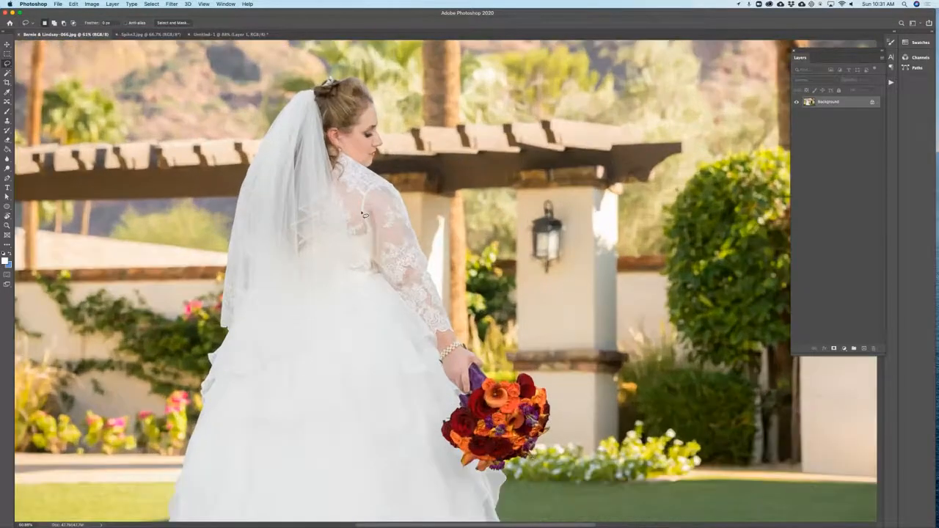
pyautogui.scroll(3, 290, 99)
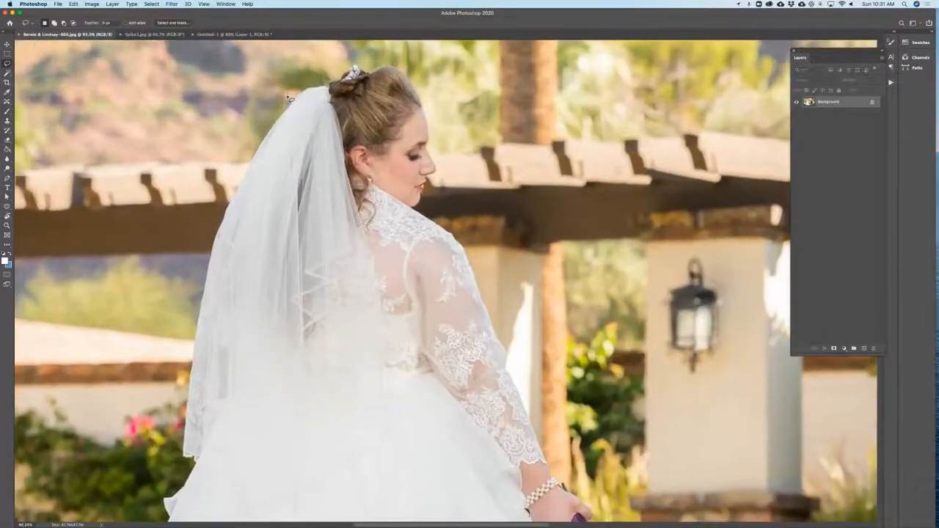
pyautogui.click(7, 73)
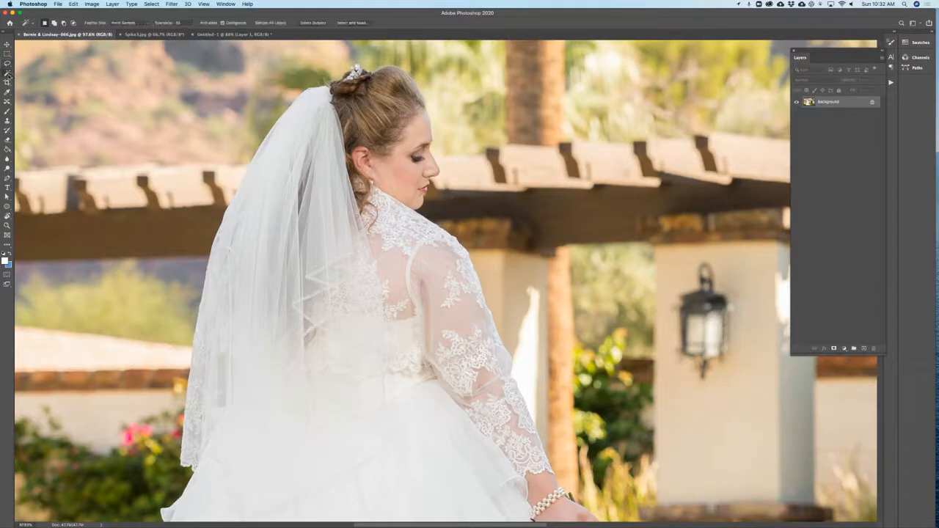
pyautogui.click(39, 72)
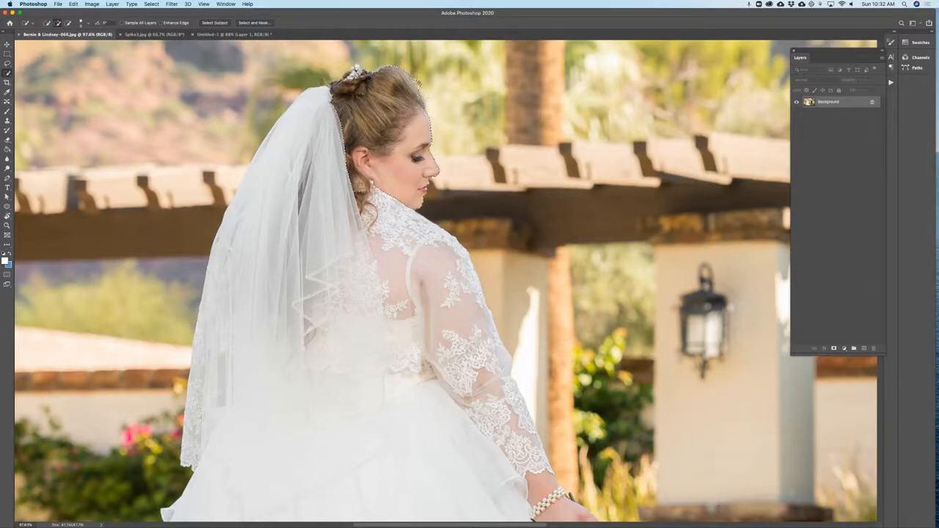
pyautogui.press('alt')
pyautogui.moveTo(294, 237)
pyautogui.mouseDown()
pyautogui.moveTo(291, 374)
pyautogui.moveTo(321, 482)
pyautogui.moveTo(308, 380)
pyautogui.mouseUp()
pyautogui.moveTo(226, 190); pyautogui.dragTo(235, 163)
# Step: Extend the quick selection over the sleeve, bouquet and full skirt, and add a layer mask that hides the background
pyautogui.moveTo(333, 341); pyautogui.dragTo(240, 279)
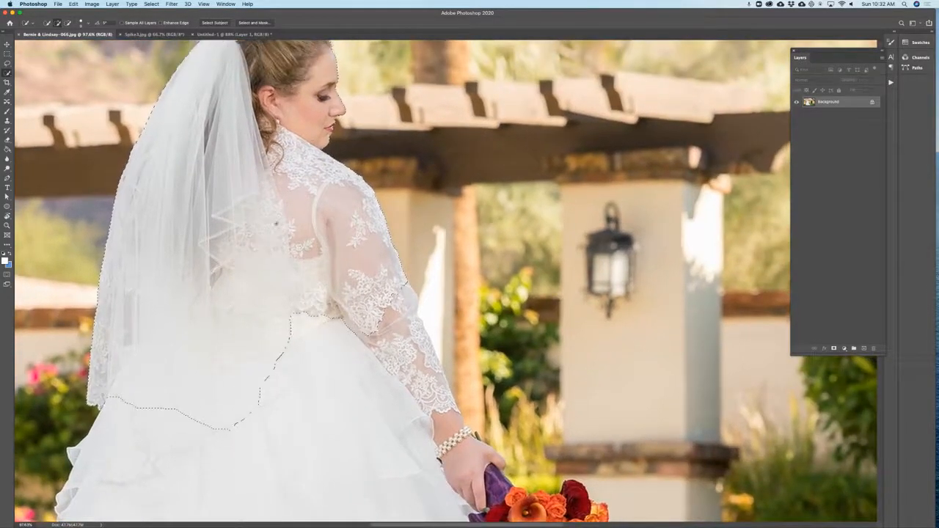
pyautogui.moveTo(311, 272); pyautogui.dragTo(251, 162)
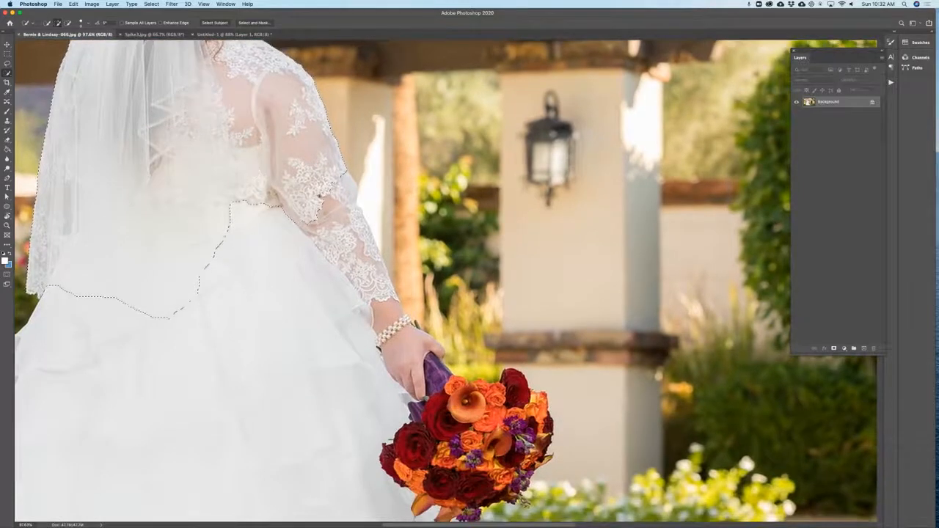
pyautogui.moveTo(258, 239)
pyautogui.mouseDown()
pyautogui.moveTo(347, 288)
pyautogui.moveTo(354, 325)
pyautogui.mouseUp()
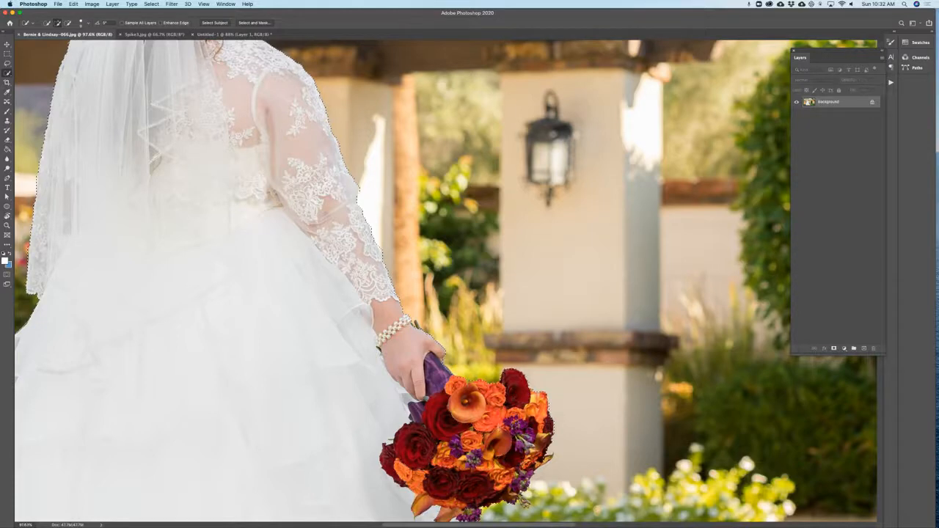
pyautogui.moveTo(208, 361); pyautogui.dragTo(401, 262)
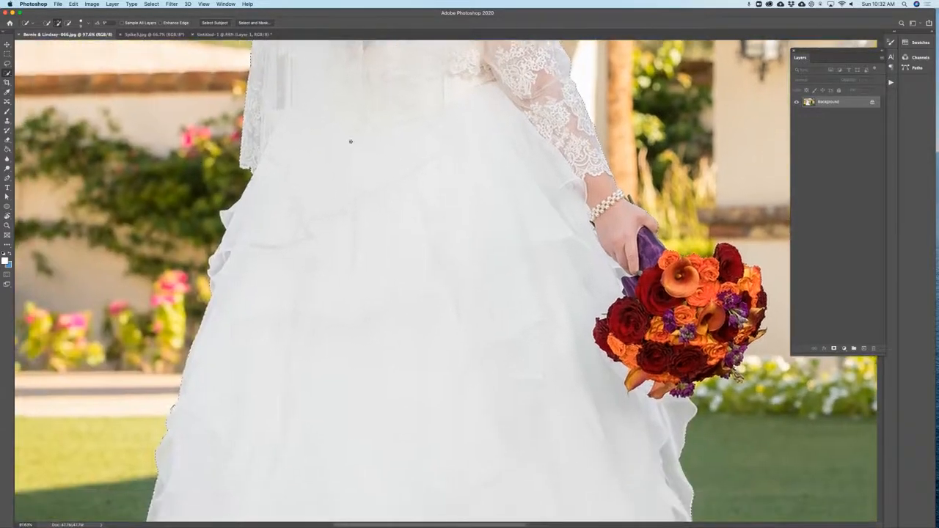
pyautogui.scroll(-6, 304, 273)
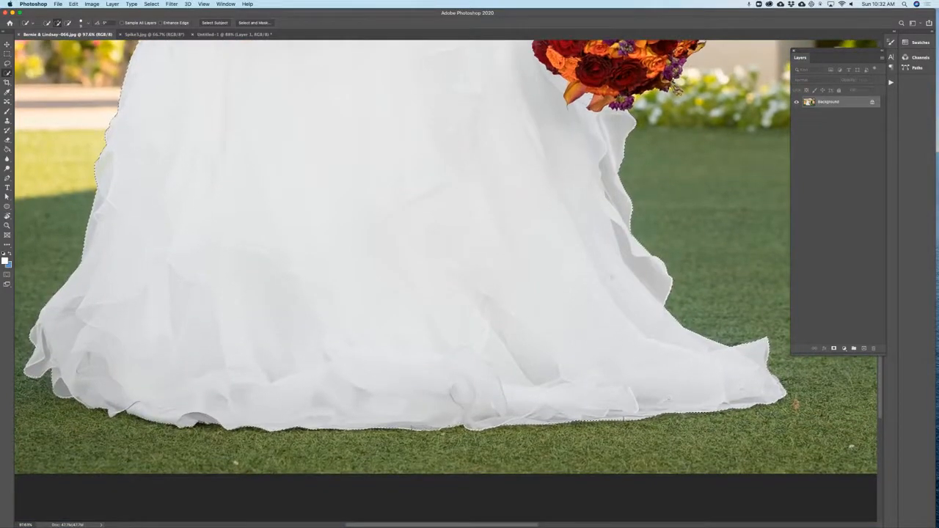
pyautogui.scroll(-1, 474, 254)
pyautogui.press('super+0')
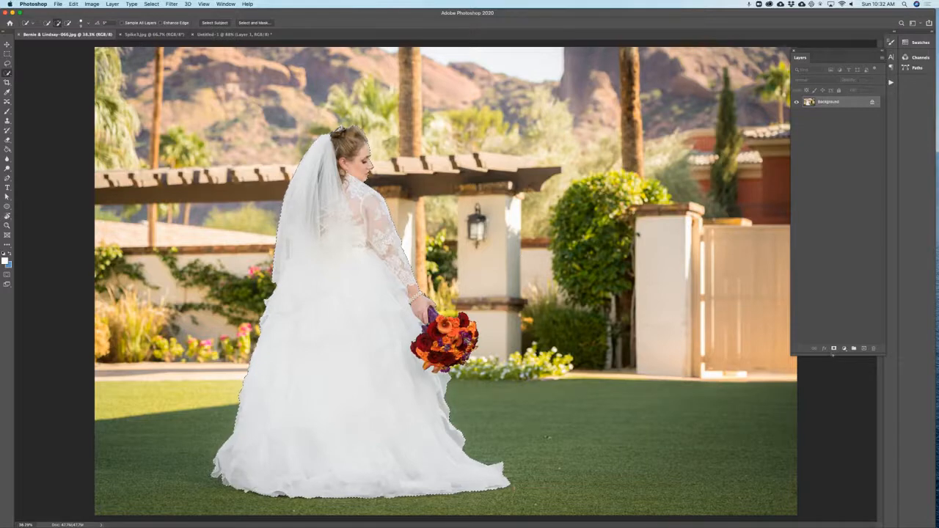
pyautogui.click(834, 349)
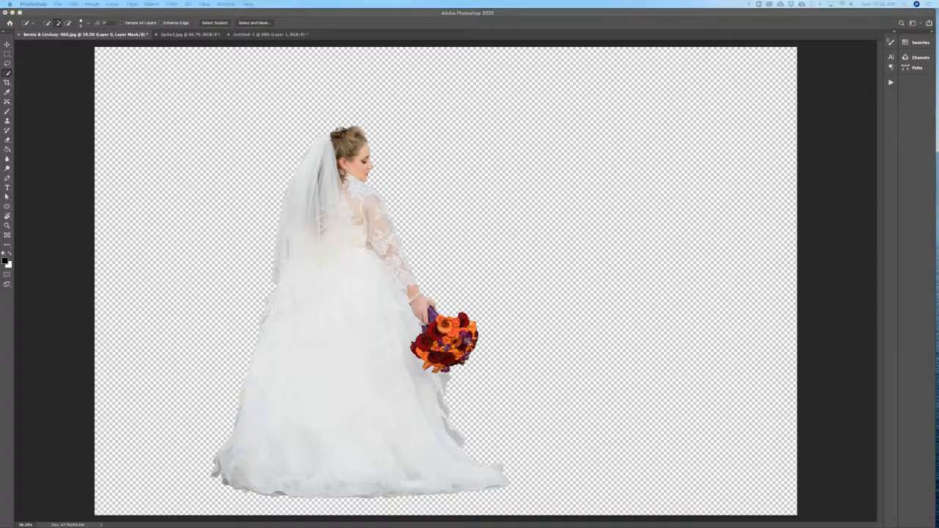
# Step: Copy the whole succulent image from Untitled-1 and paste it as a new layer in the bride document
pyautogui.click(261, 31)
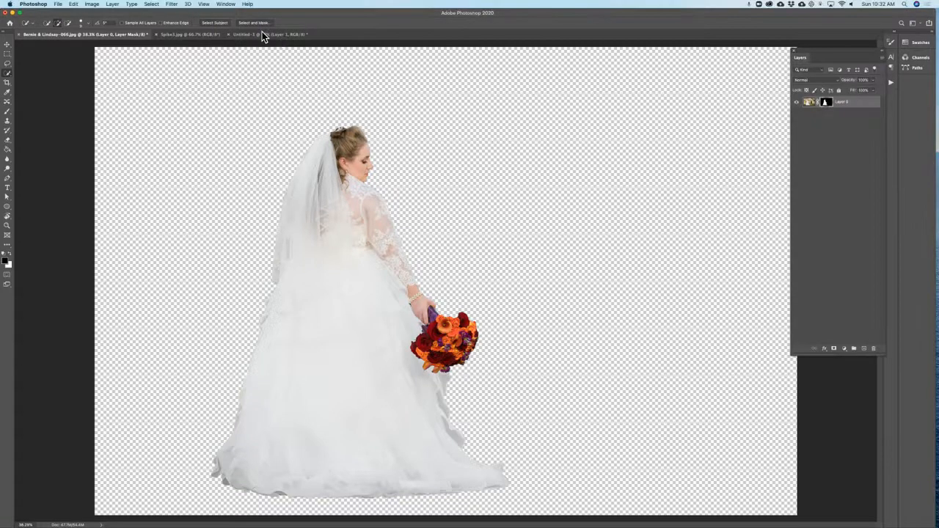
pyautogui.click(259, 34)
pyautogui.press('super+a')
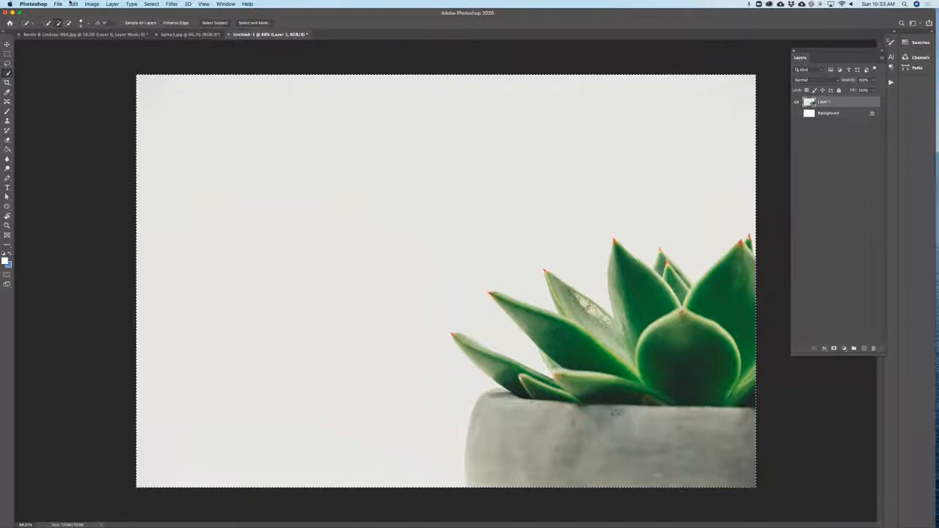
pyautogui.click(98, 35)
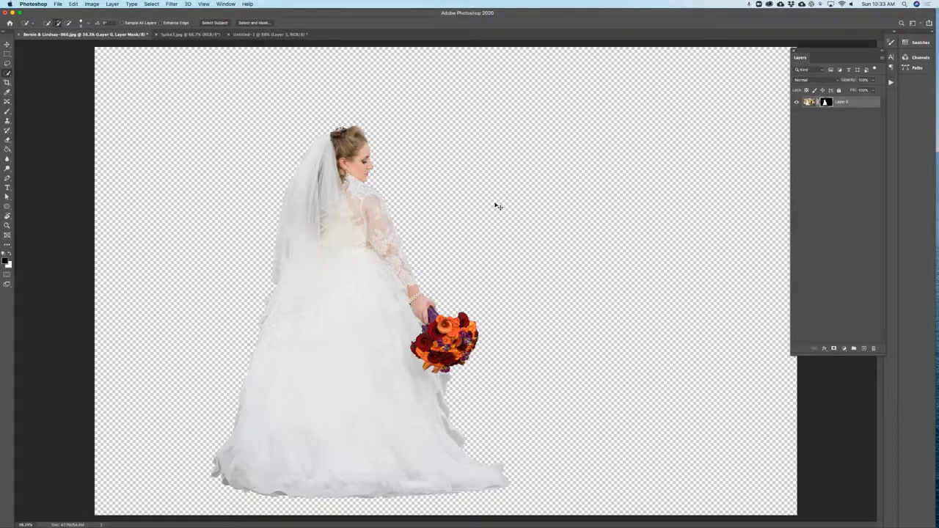
pyautogui.press('super+v')
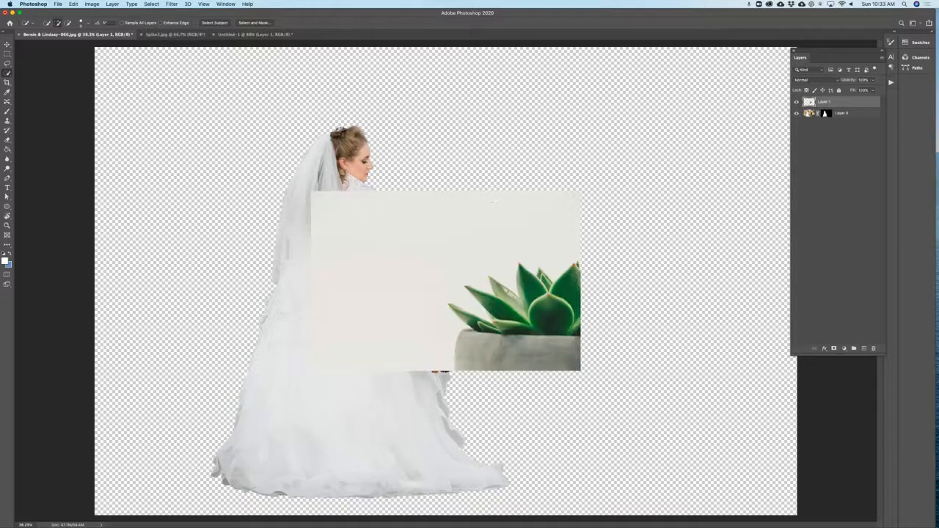
# Step: Scale the pasted succulent layer up with Free Transform until it covers the entire canvas
pyautogui.press('super+t')
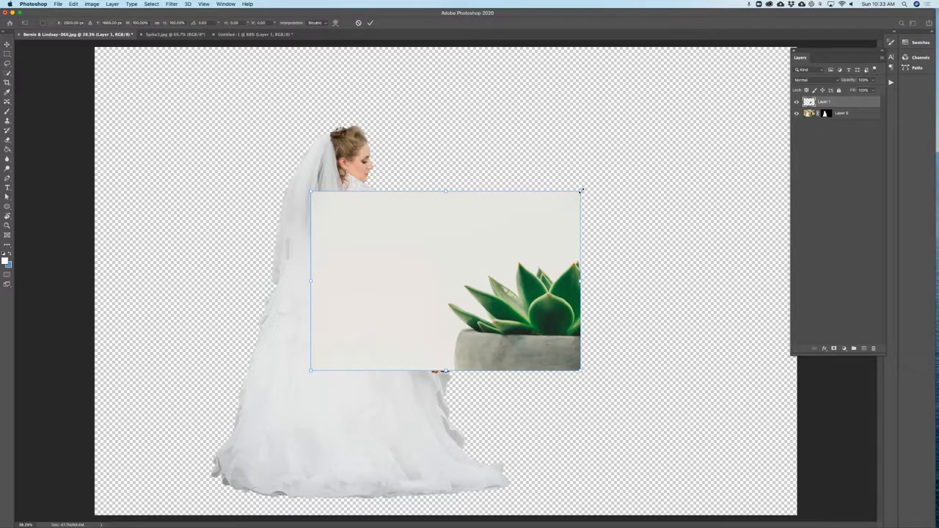
pyautogui.moveTo(581, 190); pyautogui.dragTo(803, 42)
pyautogui.moveTo(312, 372); pyautogui.dragTo(70, 493)
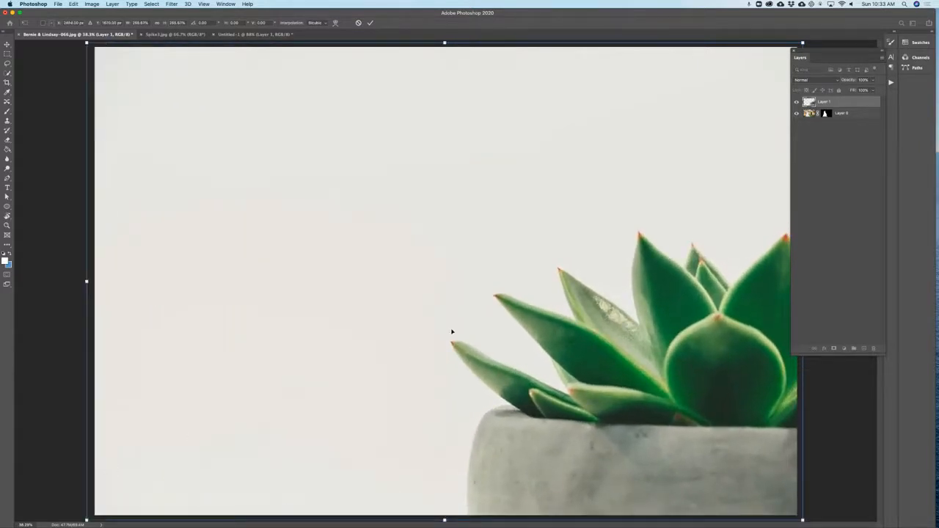
pyautogui.press('Return')
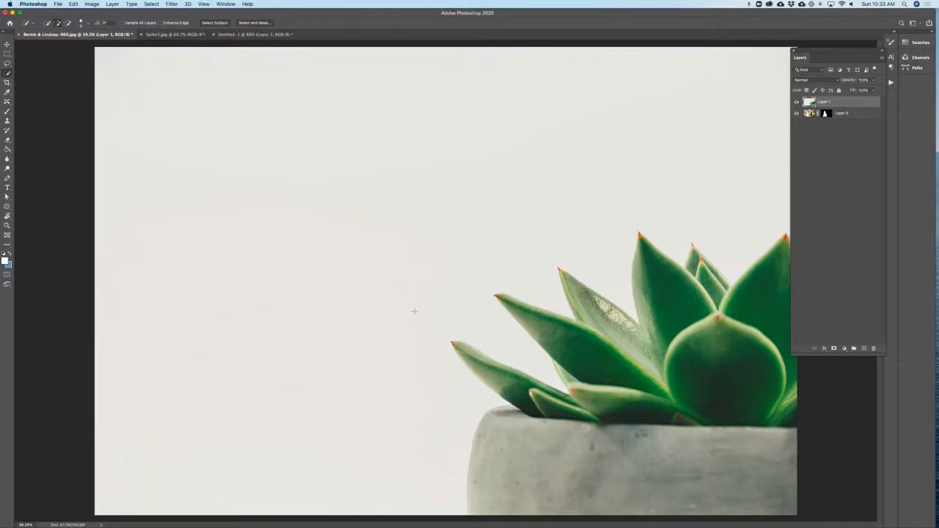
# Step: Check the Use Legacy Free Transform option in the General preferences
pyautogui.press('super+k')
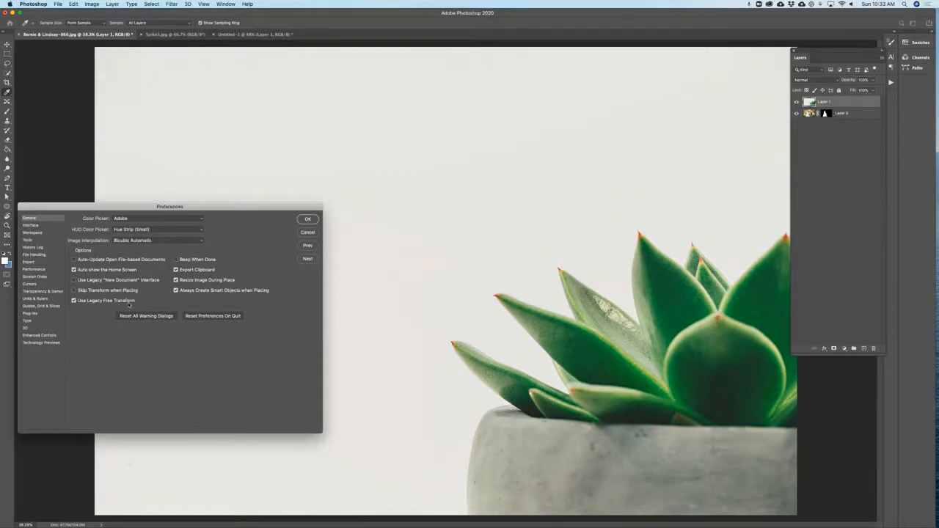
pyautogui.click(308, 220)
pyautogui.press('w')
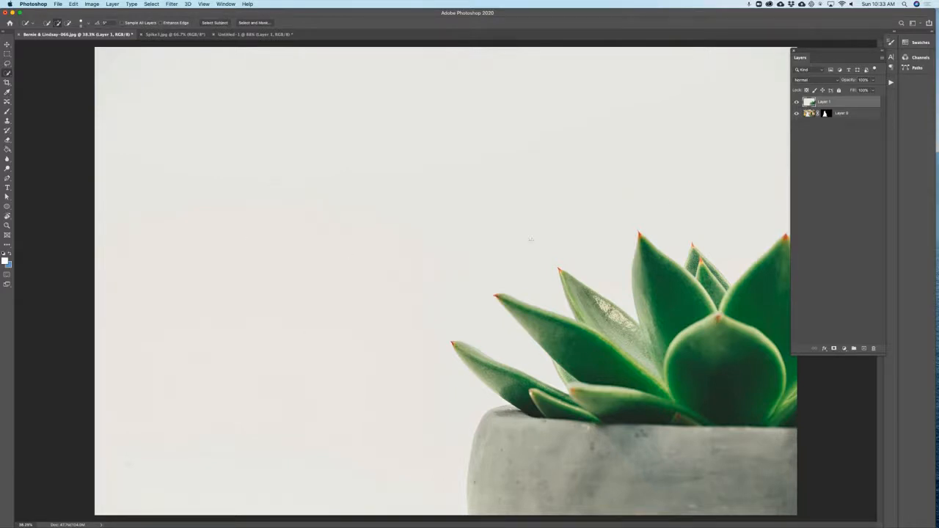
pyautogui.click(33, 3)
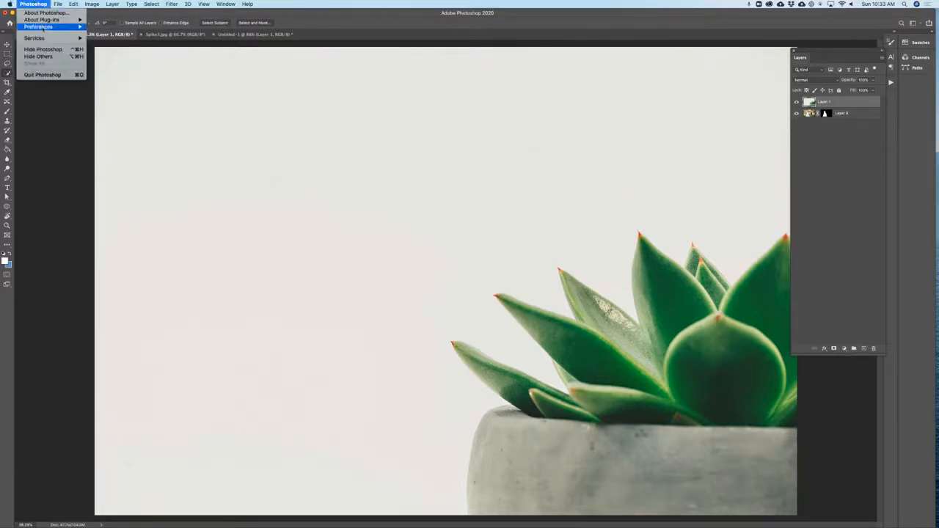
pyautogui.moveTo(44, 26)
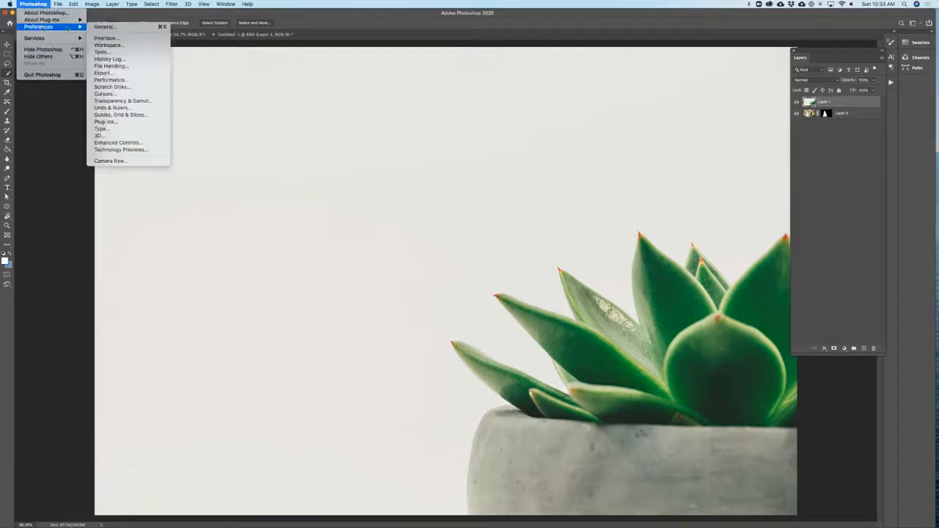
pyautogui.click(113, 27)
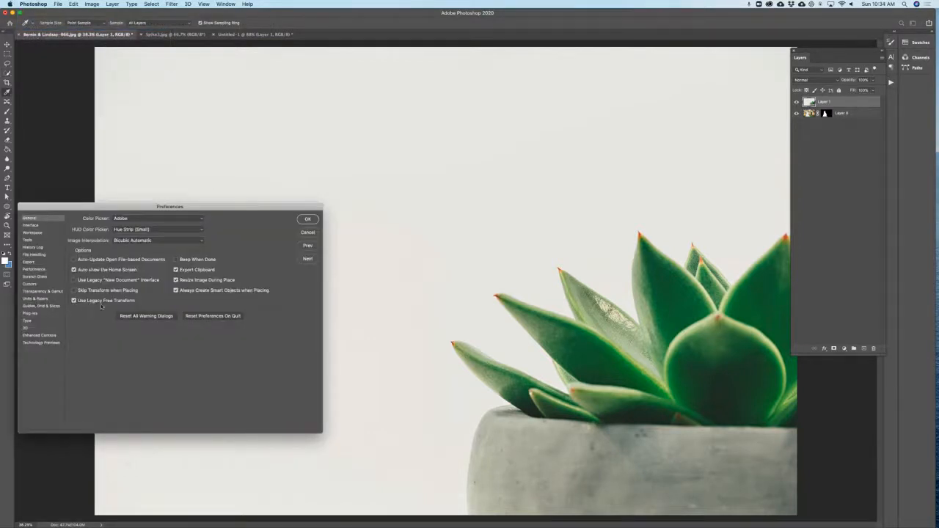
pyautogui.click(306, 218)
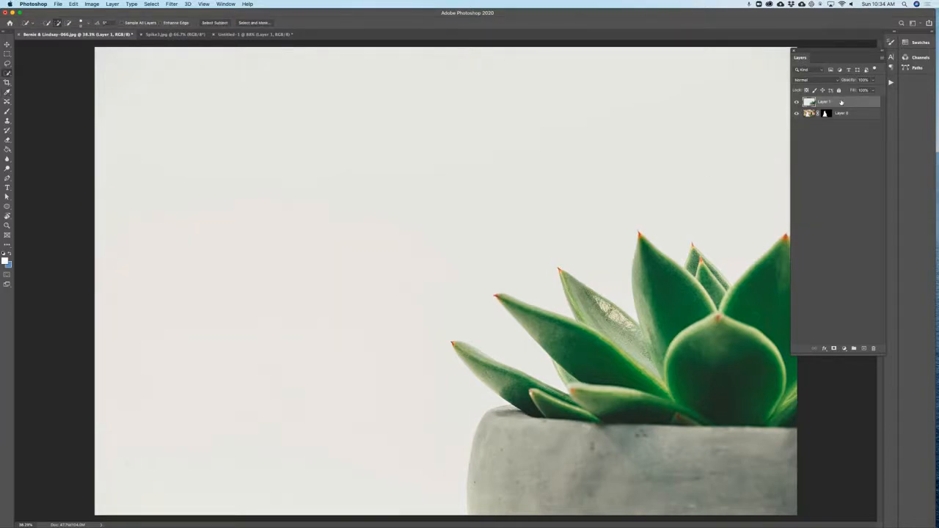
# Step: Move the succulent layer beneath the masked bride layer to preview the composite, and delete the succulent layer
pyautogui.moveTo(842, 102); pyautogui.dragTo(822, 120)
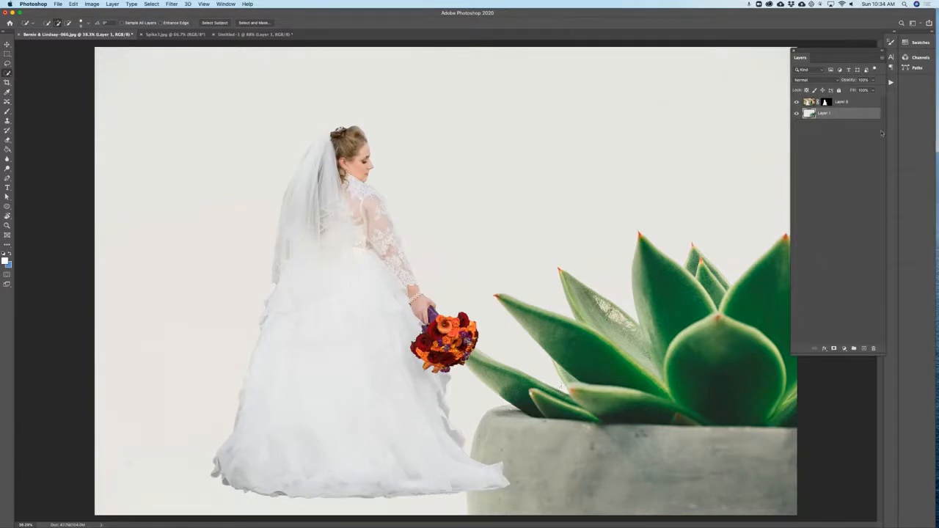
pyautogui.moveTo(862, 118); pyautogui.dragTo(872, 349)
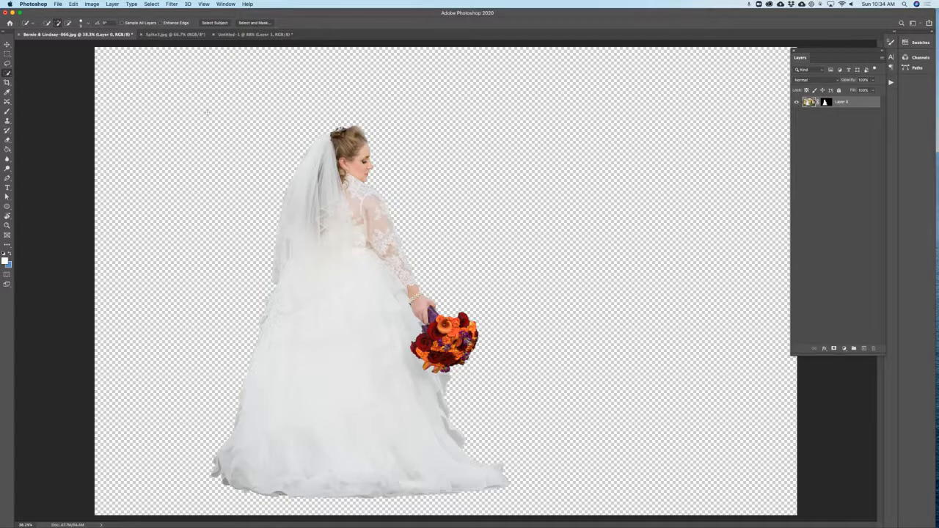
# Step: Switch to the dog photo Spike3.jpg, enter the Select and Mask workspace and set the view transparency to 0%
pyautogui.click(175, 33)
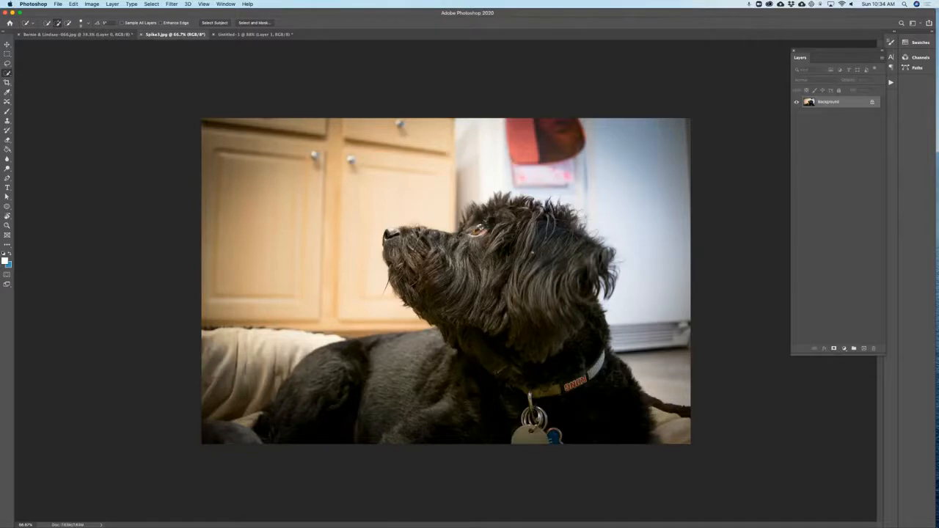
pyautogui.scroll(4, 576, 319)
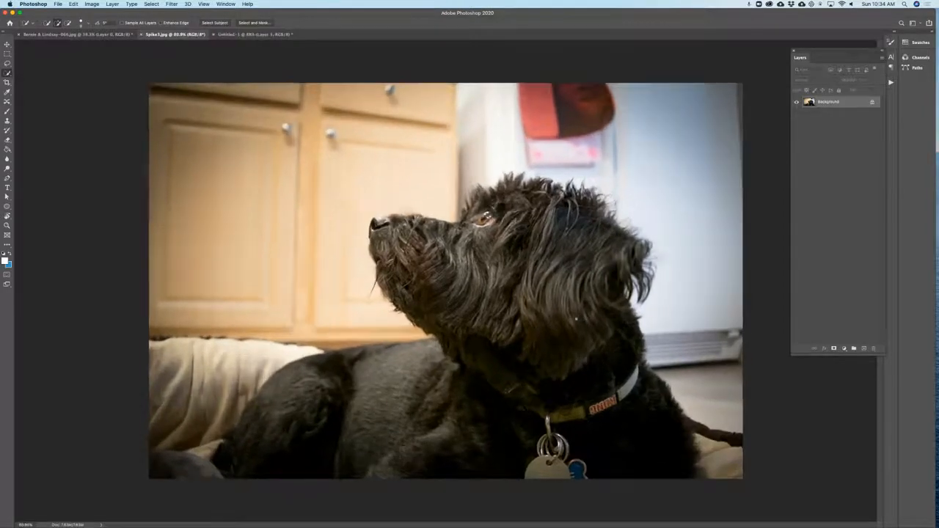
pyautogui.scroll(-2, 576, 319)
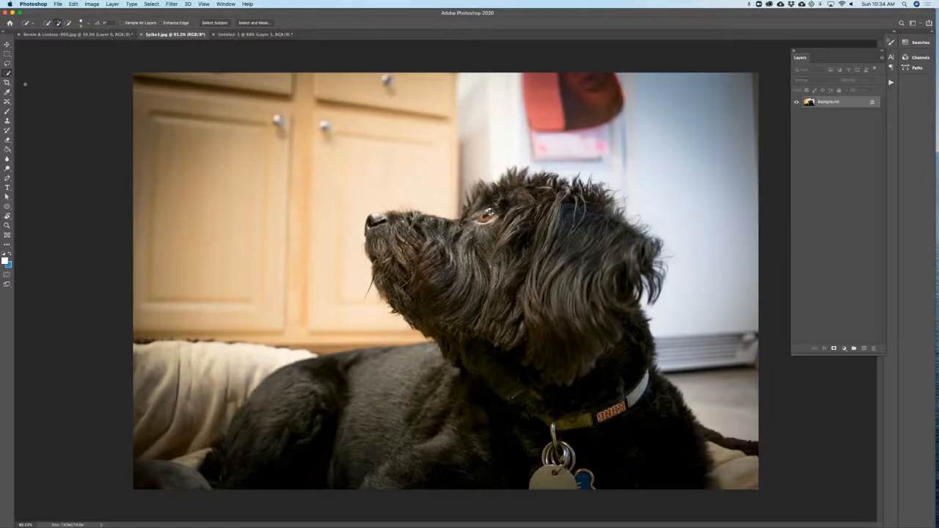
pyautogui.click(8, 64)
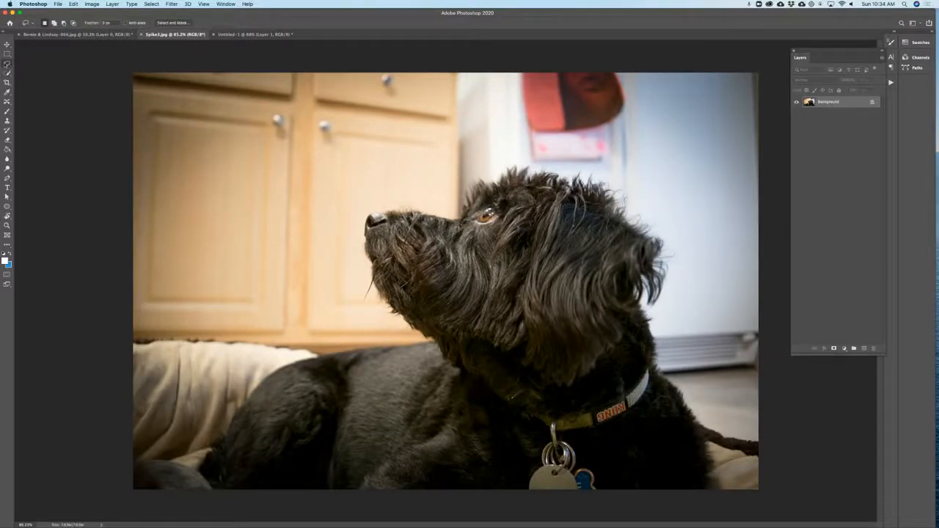
pyautogui.click(172, 22)
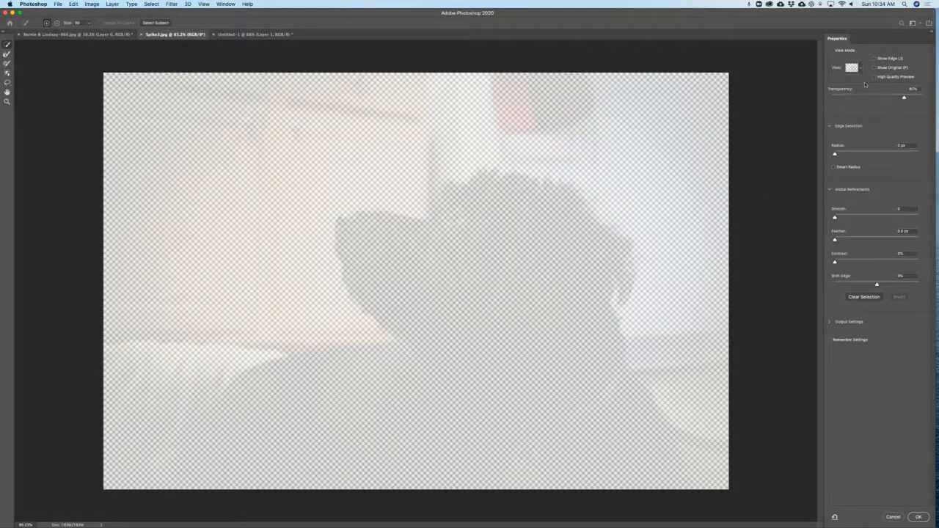
pyautogui.moveTo(904, 97); pyautogui.dragTo(812, 95)
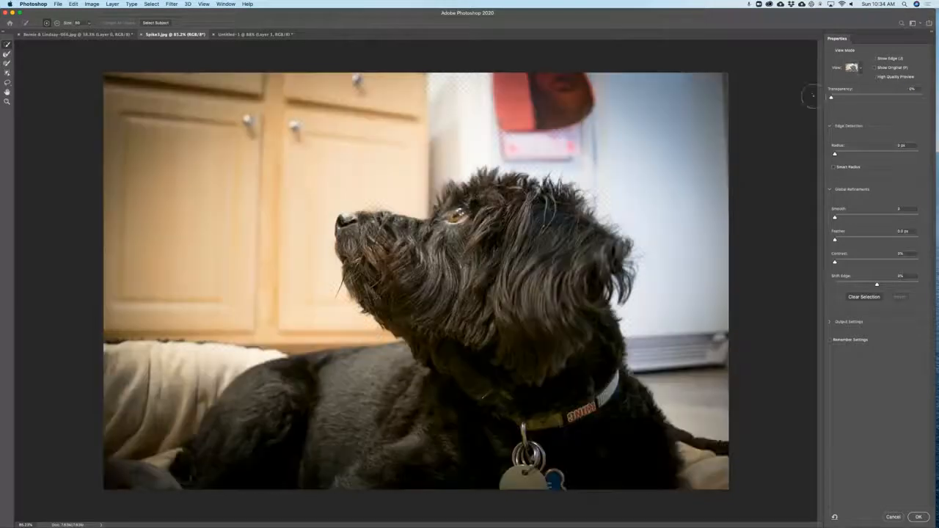
# Step: Raise the view transparency to about 75% and quick-select the whole dog, subtracting the blankets beside its body
pyautogui.click(899, 98)
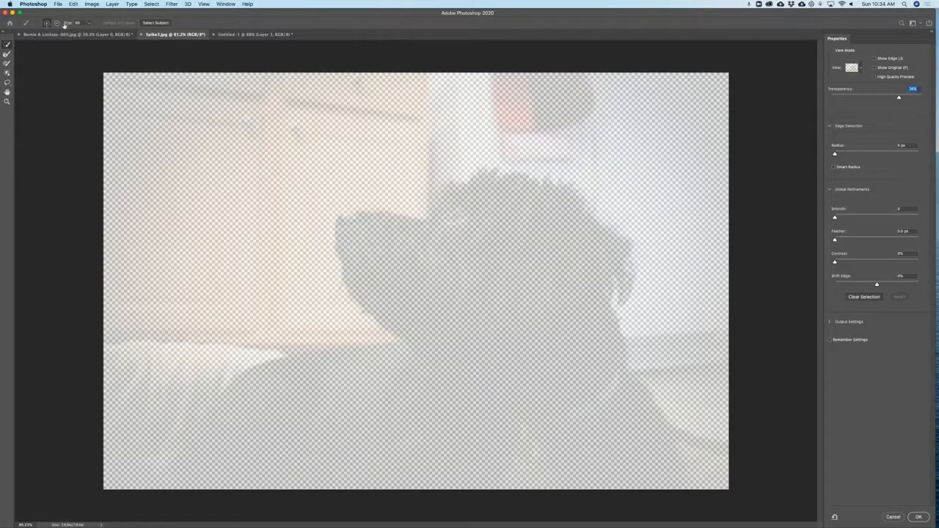
pyautogui.moveTo(526, 234)
pyautogui.mouseDown()
pyautogui.moveTo(516, 251)
pyautogui.moveTo(534, 300)
pyautogui.moveTo(388, 258)
pyautogui.moveTo(569, 283)
pyautogui.moveTo(563, 329)
pyautogui.moveTo(594, 433)
pyautogui.moveTo(353, 411)
pyautogui.moveTo(279, 426)
pyautogui.moveTo(181, 495)
pyautogui.mouseUp()
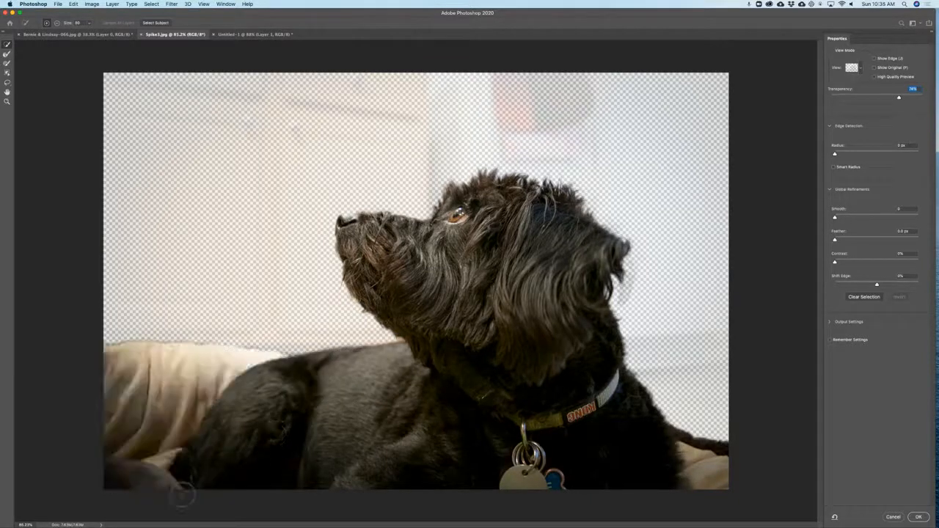
pyautogui.moveTo(130, 464)
pyautogui.mouseDown()
pyautogui.moveTo(130, 477)
pyautogui.moveTo(125, 450)
pyautogui.moveTo(196, 334)
pyautogui.mouseUp()
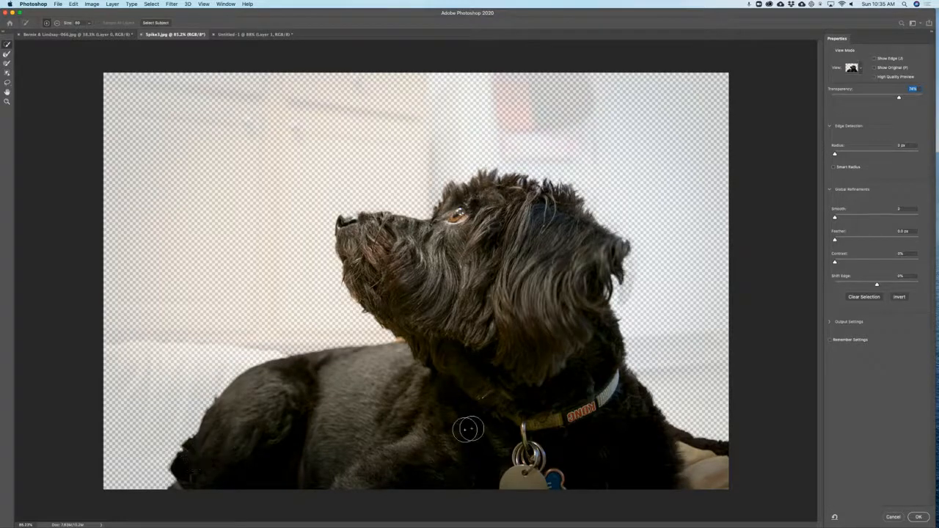
pyautogui.moveTo(698, 435); pyautogui.dragTo(710, 477)
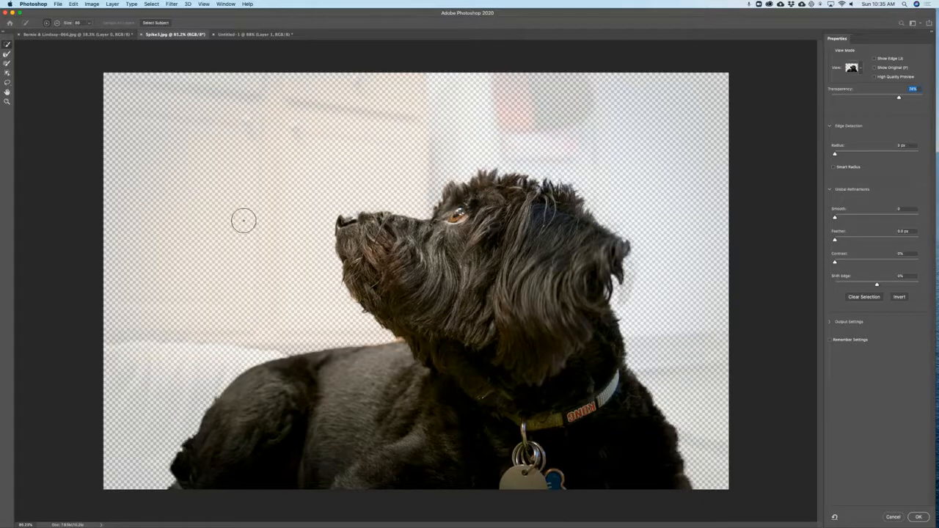
# Step: Clean up the selection around the loose hair strands at the back of the dog's head and activate the Refine Edge Brush
pyautogui.moveTo(617, 274); pyautogui.dragTo(623, 290)
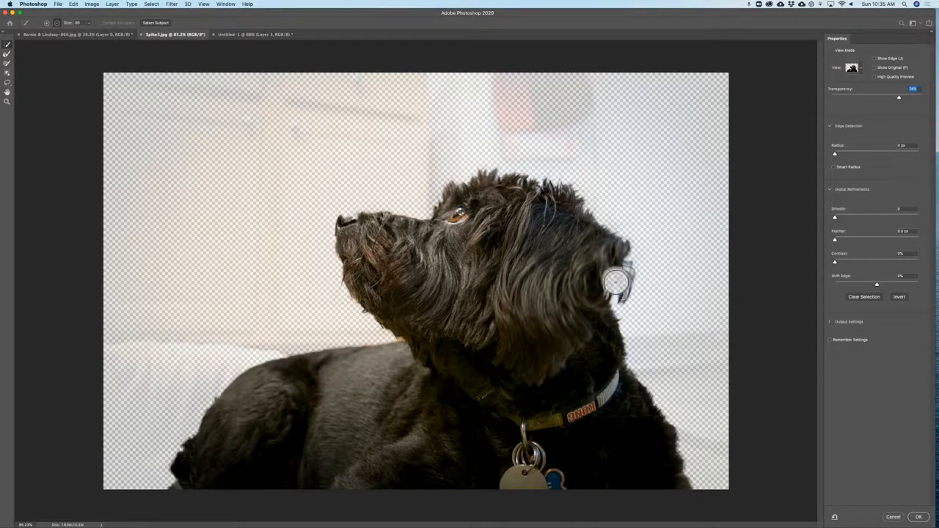
pyautogui.press('z')
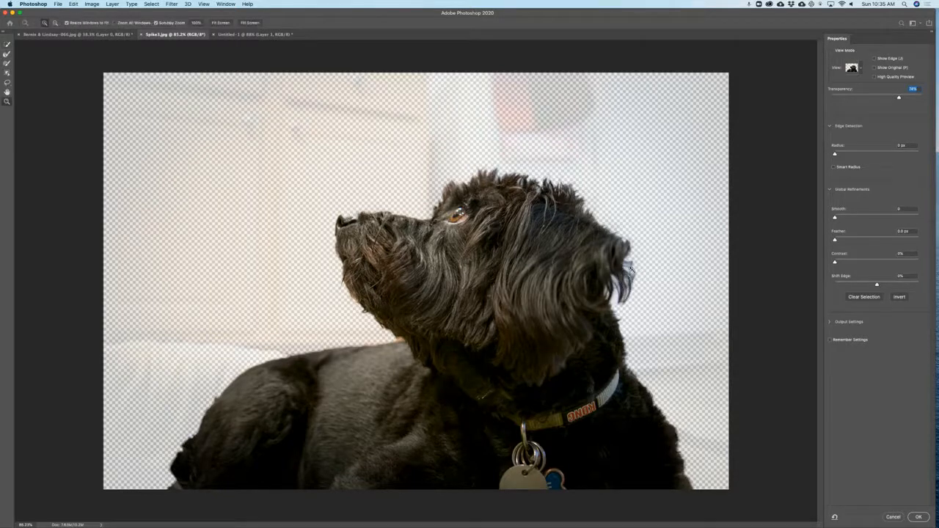
pyautogui.click(6, 55)
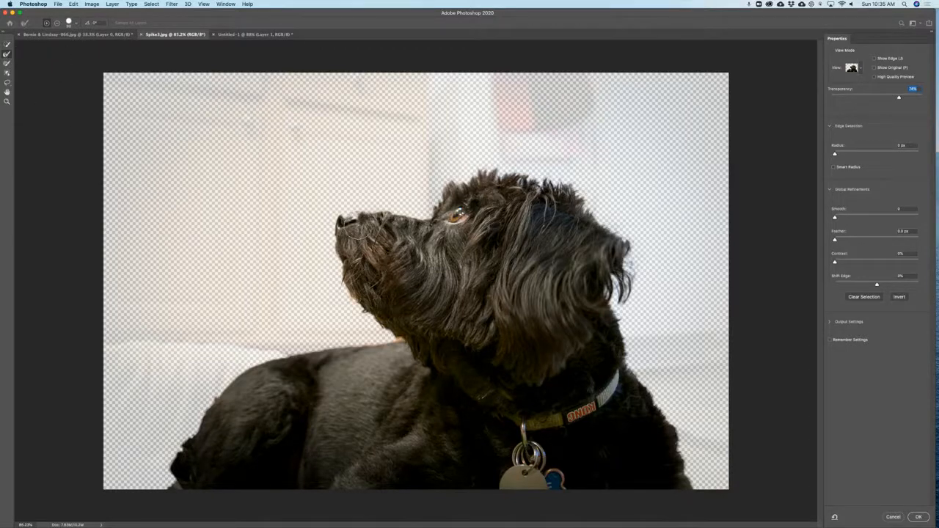
# Step: Add the shiny top of the dog's nose to the selection with a smaller Quick Selection brush
pyautogui.scroll(10, 352, 223)
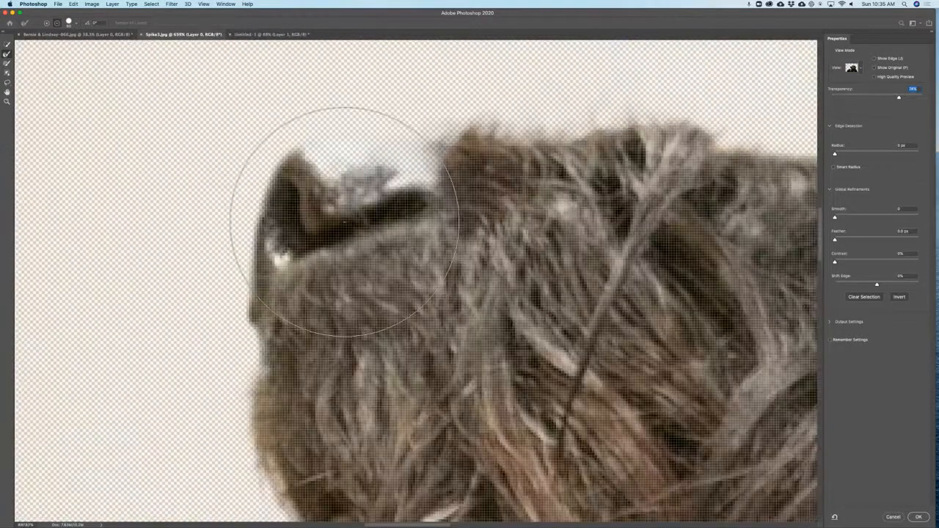
pyautogui.press('w')
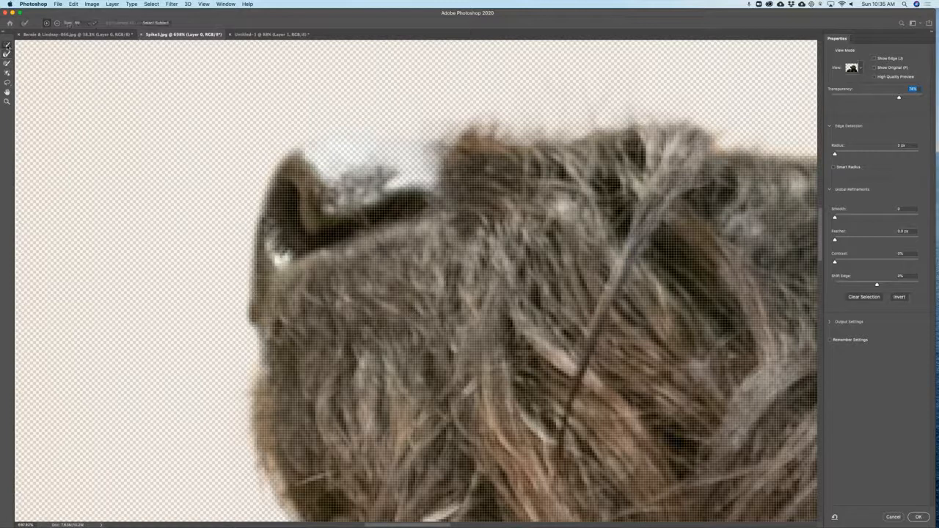
pyautogui.press('[')
pyautogui.press('[')
pyautogui.press('[')
pyautogui.press('[')
pyautogui.press('[')
pyautogui.press('[')
pyautogui.press('[')
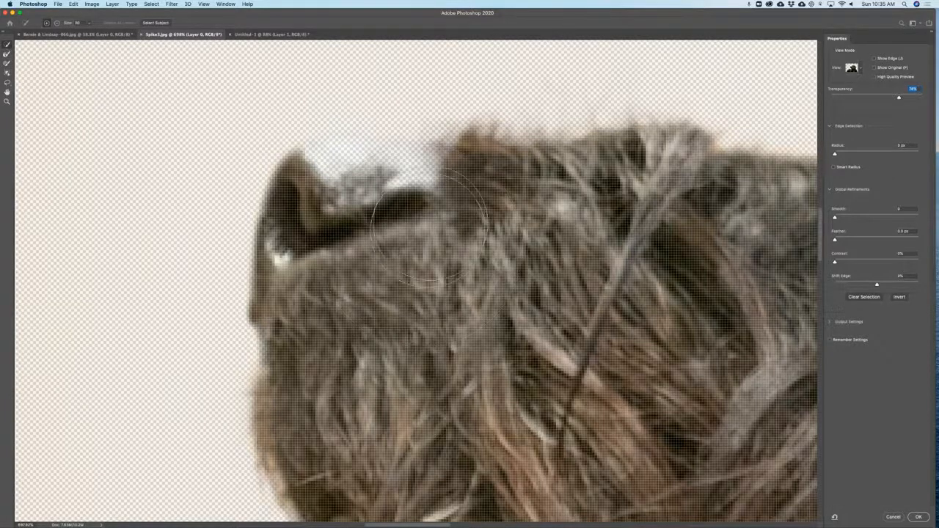
pyautogui.moveTo(436, 170); pyautogui.dragTo(324, 174)
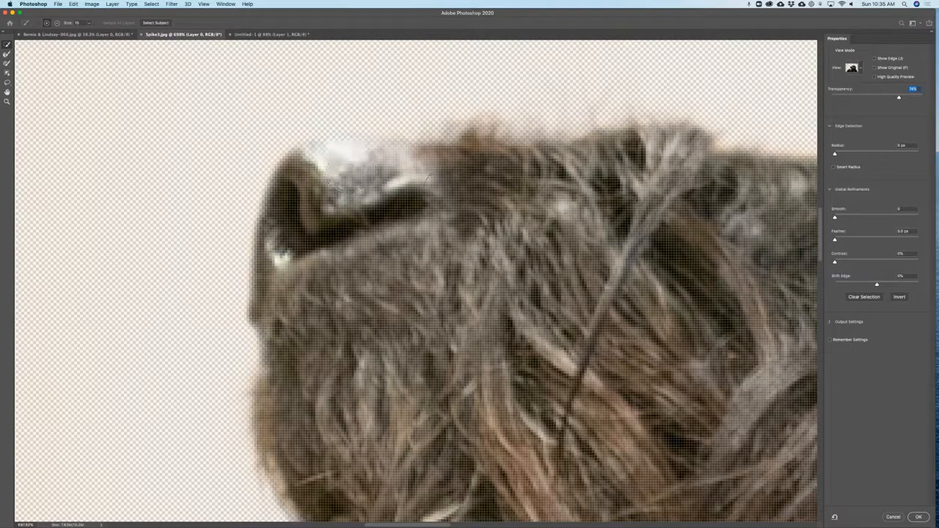
# Step: Accept the Select and Mask result and turn the selection into a layer mask on the dog layer
pyautogui.press('super+0')
pyautogui.press('super+minus')
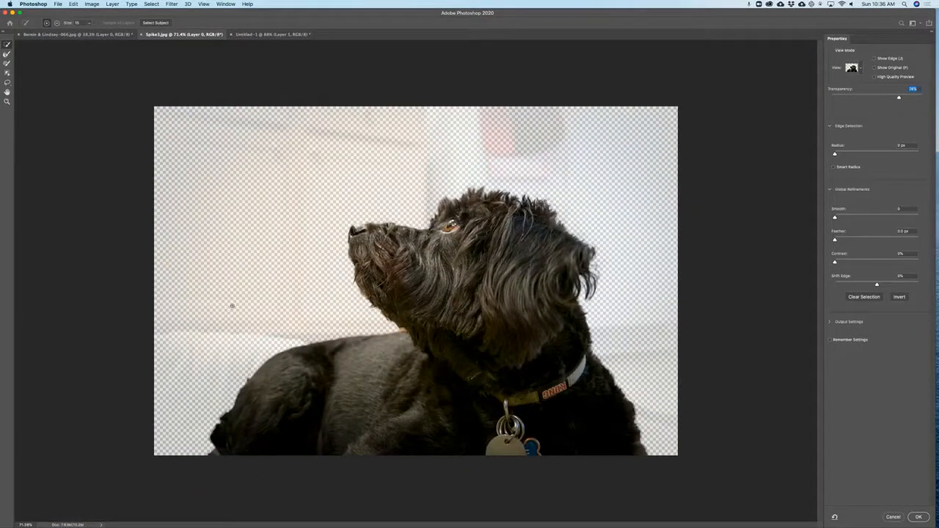
pyautogui.click(918, 517)
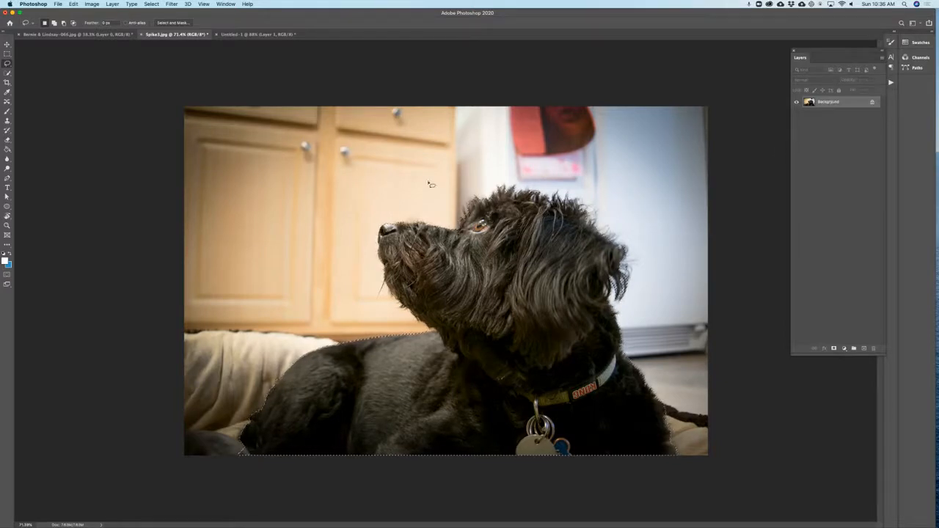
pyautogui.click(834, 348)
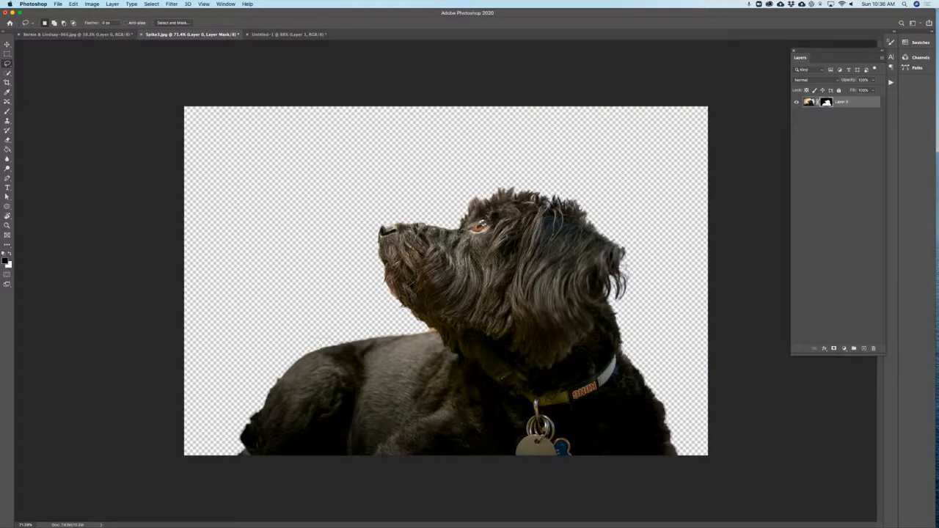
# Step: Lasso the leftover orange background patch between the dog's chin and back and fill it with black on the layer mask
pyautogui.click(839, 235)
pyautogui.scroll(5, 438, 335)
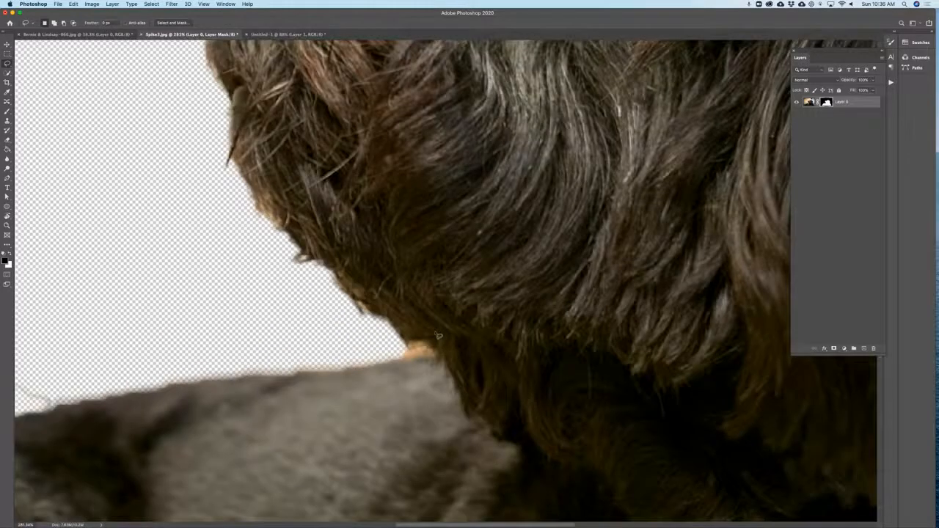
pyautogui.scroll(2, 438, 335)
pyautogui.moveTo(381, 345)
pyautogui.mouseDown()
pyautogui.moveTo(421, 349)
pyautogui.moveTo(439, 366)
pyautogui.moveTo(366, 378)
pyautogui.moveTo(364, 357)
pyautogui.mouseUp()
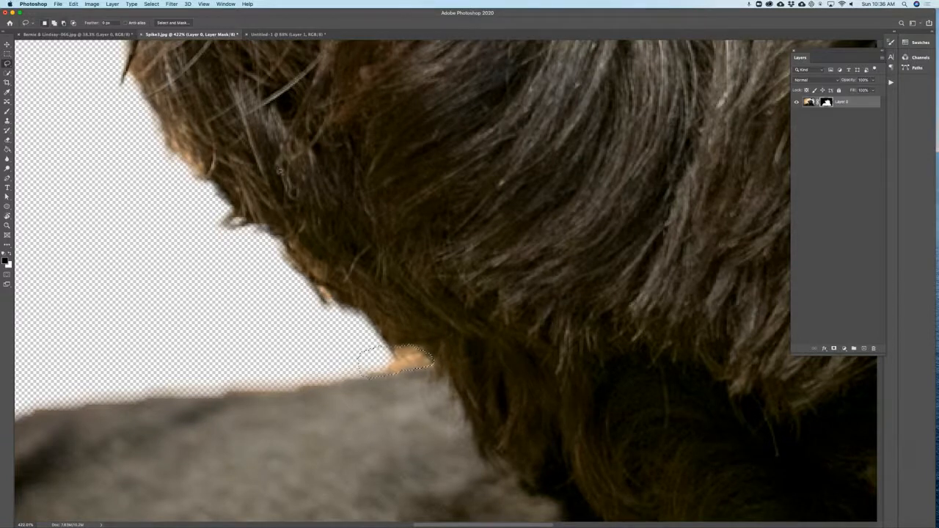
pyautogui.hotkey('alt', 'BackSpace')
pyautogui.press('k')
pyautogui.scroll(-10, 359, 333)
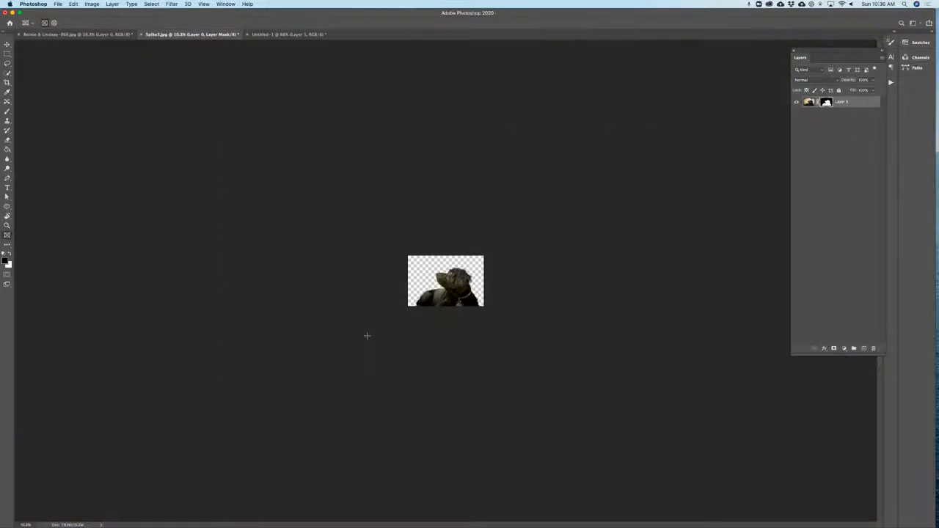
# Step: Duplicate the masked dog layer, offset it from the original, and discard the duplicate
pyautogui.scroll(7, 368, 336)
pyautogui.hotkey('ctrl', 'j')
pyautogui.scroll(-3, 369, 336)
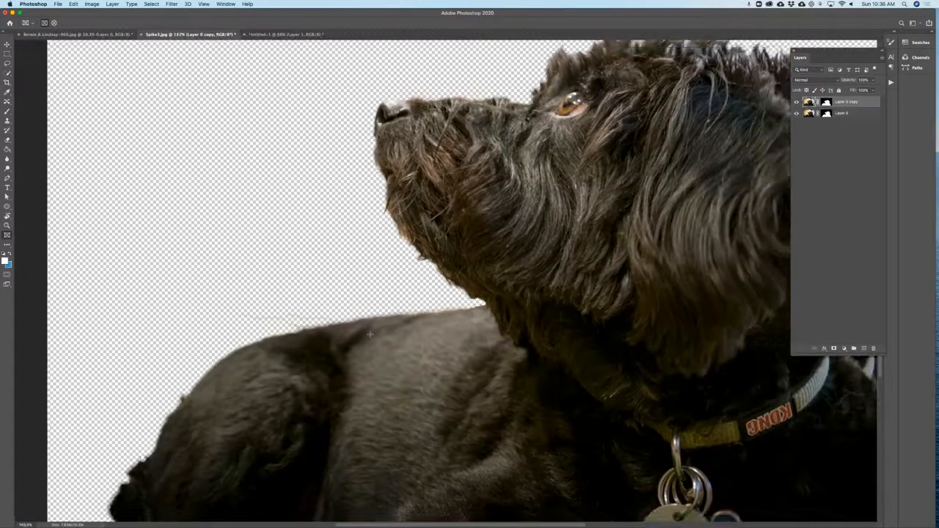
pyautogui.scroll(-1, 369, 335)
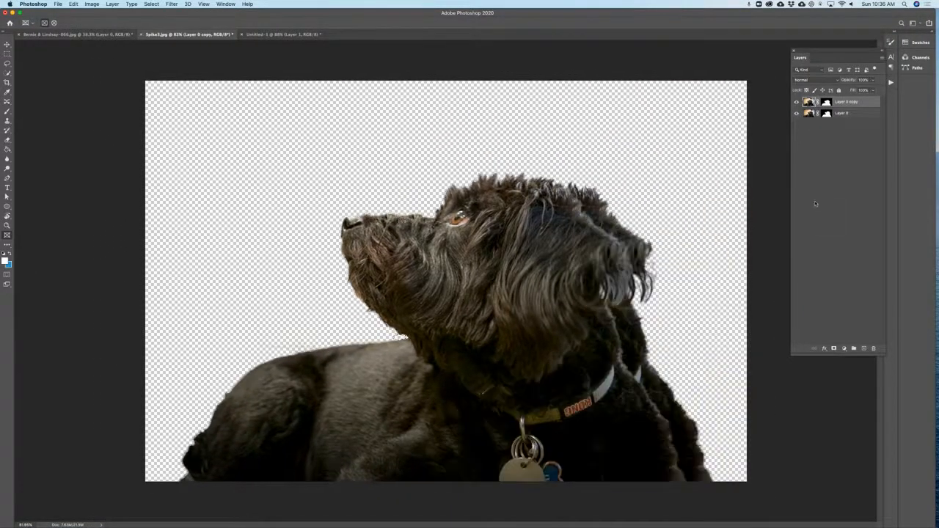
pyautogui.moveTo(848, 114); pyautogui.dragTo(873, 348)
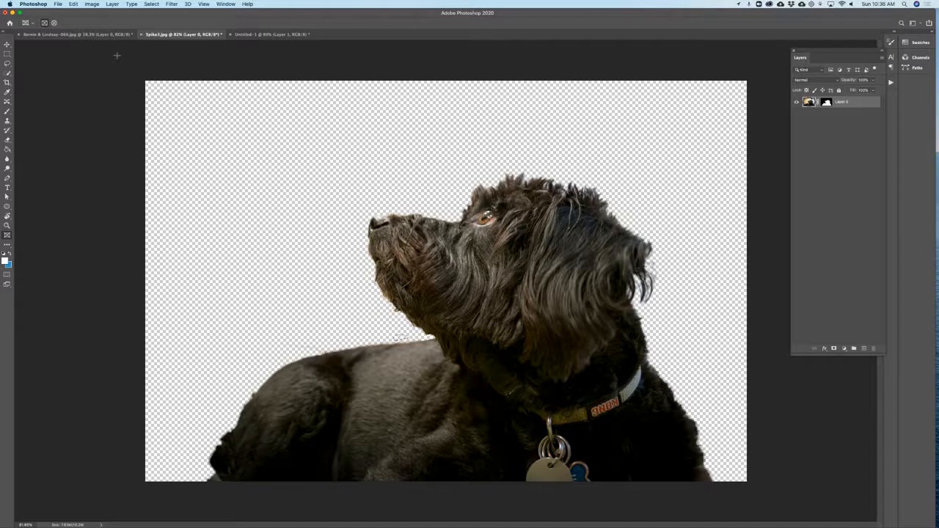
# Step: Switch to the bride photo, duplicate its masked layer, and delete the lower layer's mask without applying it
pyautogui.click(89, 35)
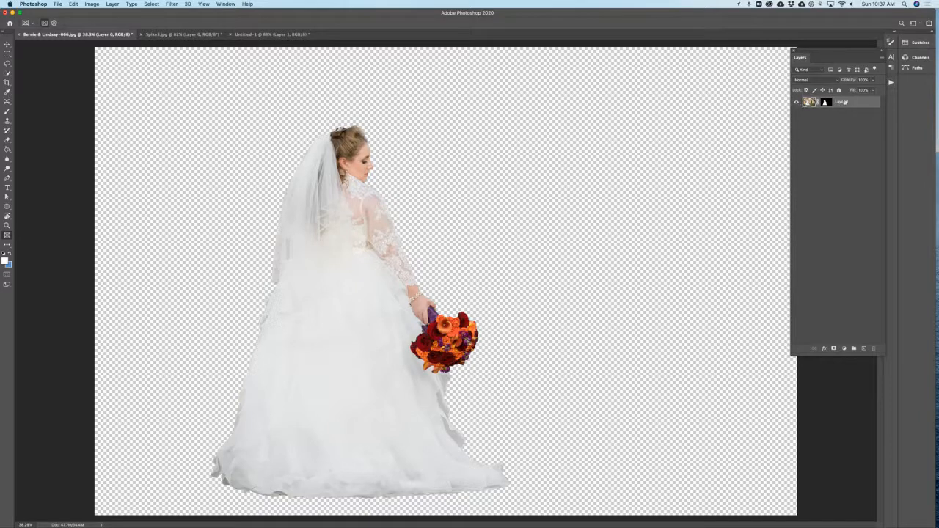
pyautogui.rightClick(856, 102)
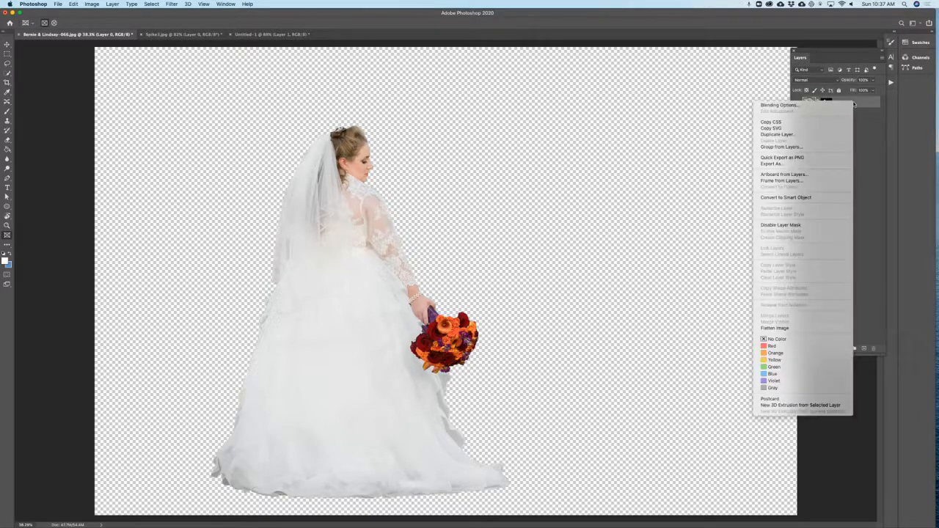
pyautogui.click(795, 136)
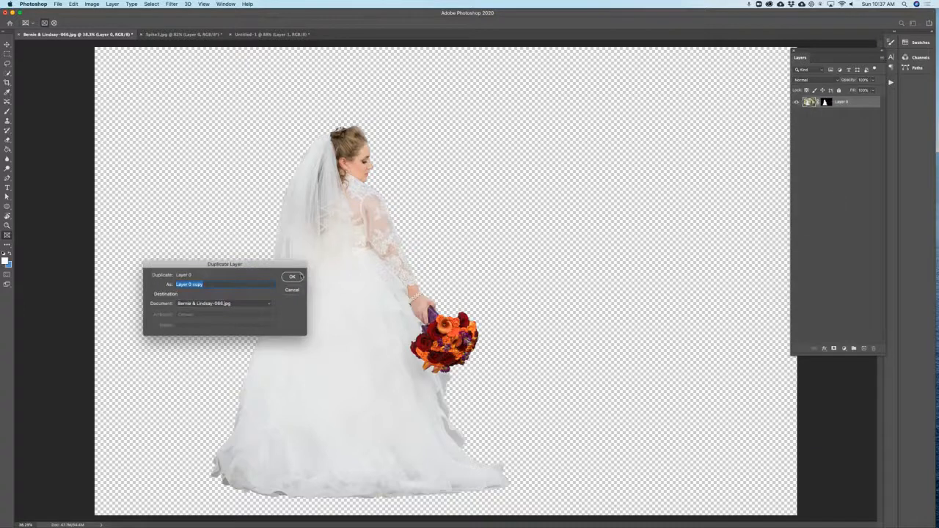
pyautogui.click(292, 276)
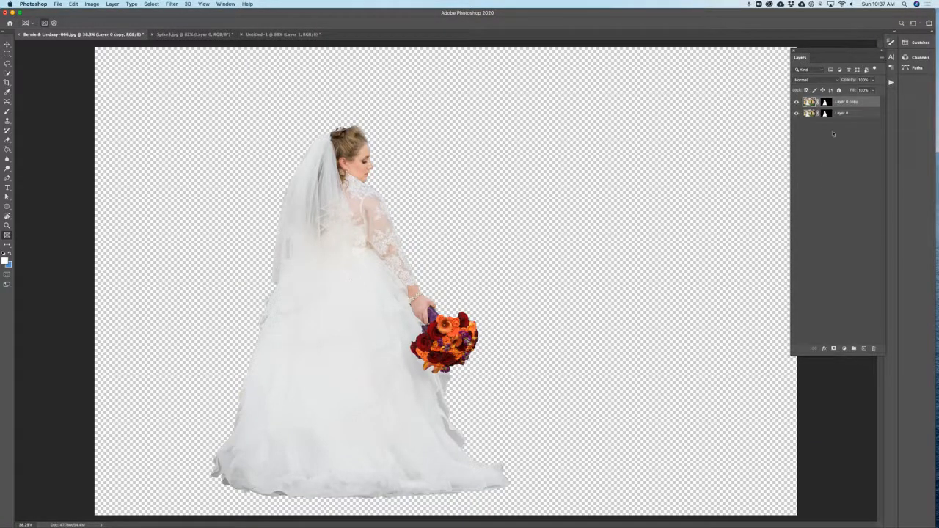
pyautogui.moveTo(826, 114); pyautogui.dragTo(874, 348)
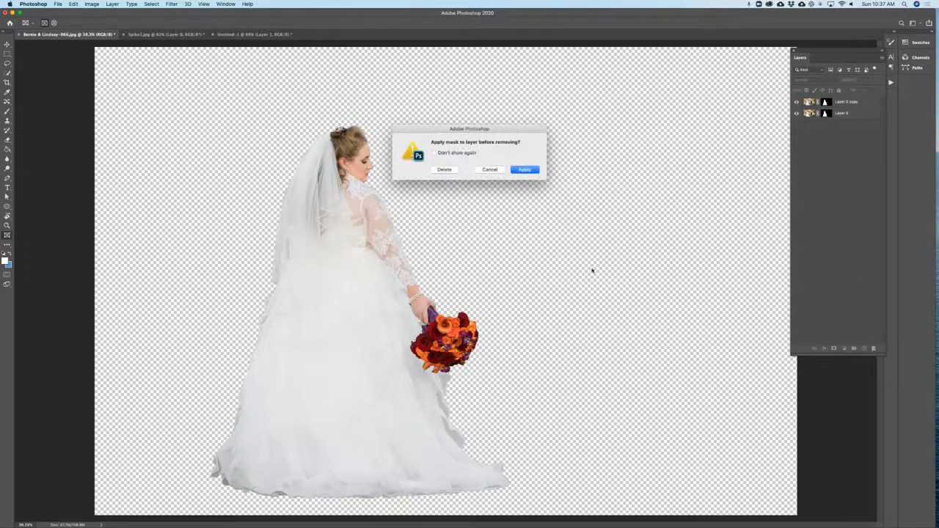
pyautogui.click(453, 169)
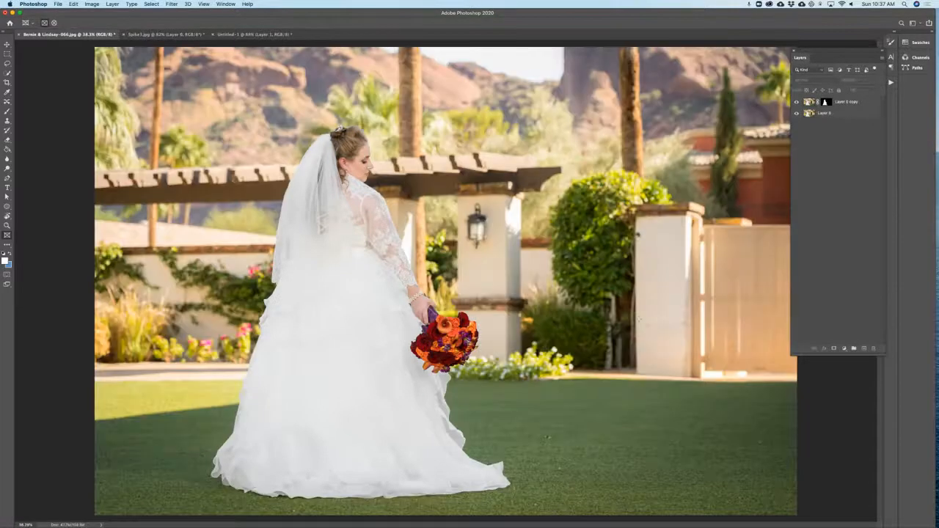
# Step: Add a Black & White adjustment layer with the Default preset directly above the unmasked photo layer
pyautogui.click(839, 114)
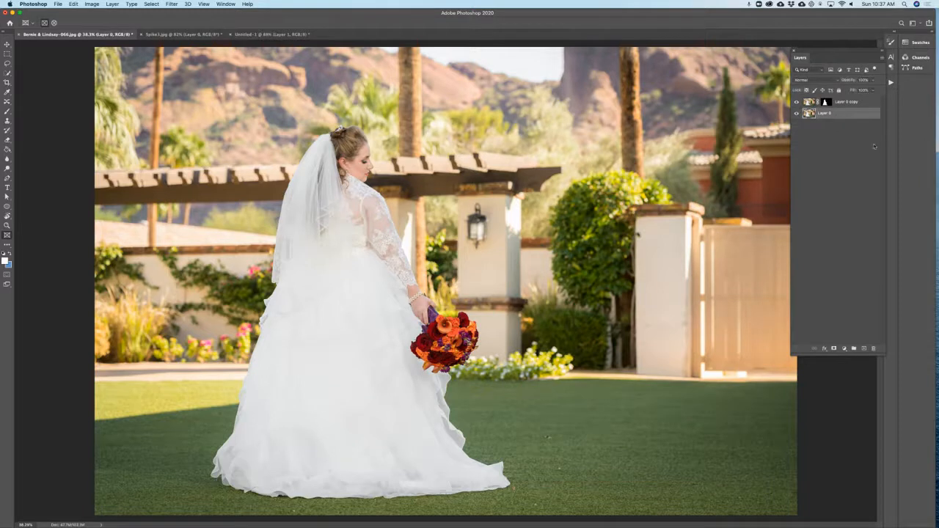
pyautogui.click(844, 348)
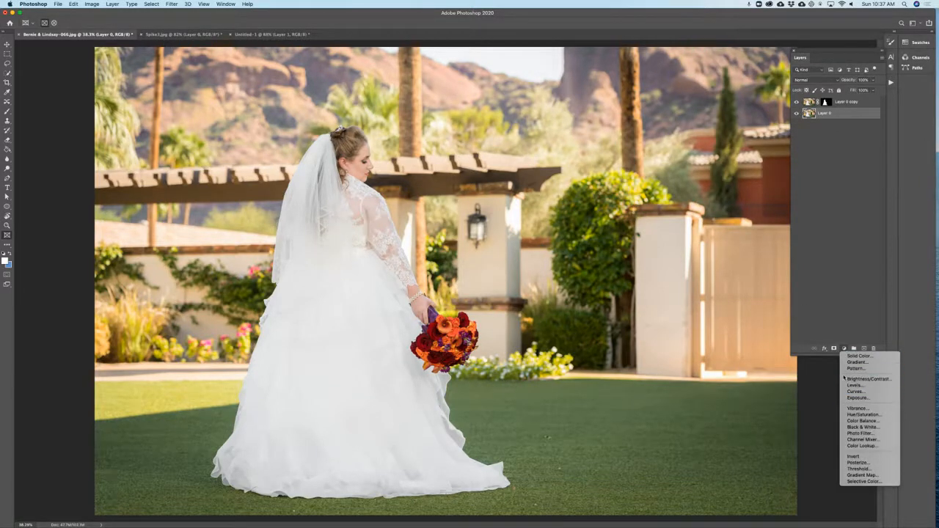
pyautogui.click(864, 427)
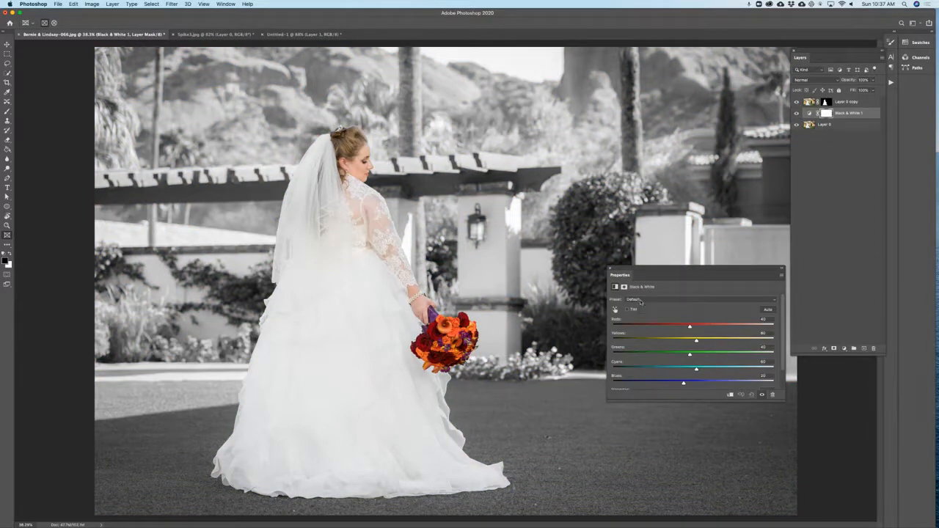
pyautogui.click(611, 270)
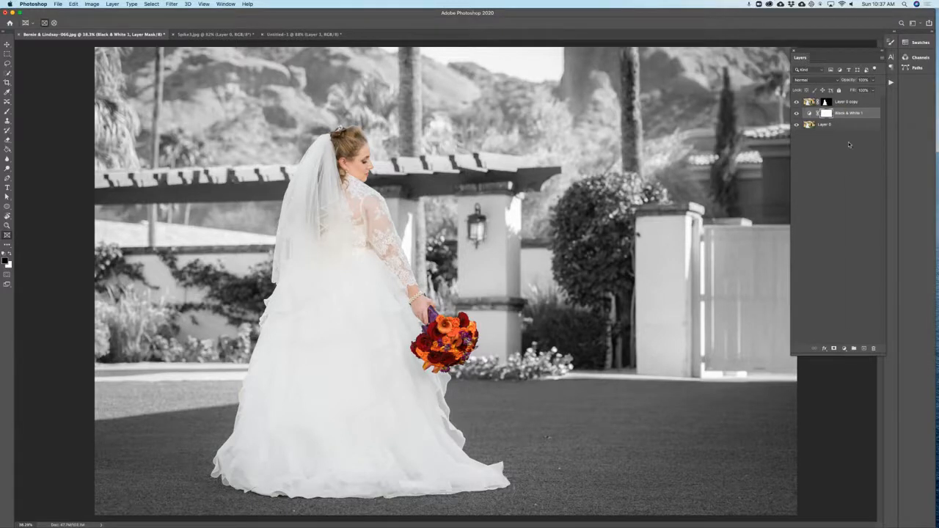
# Step: Try clipping the Black & White adjustment to the masked bride layer, and move it back beneath that layer unclipped
pyautogui.moveTo(841, 114); pyautogui.dragTo(841, 98)
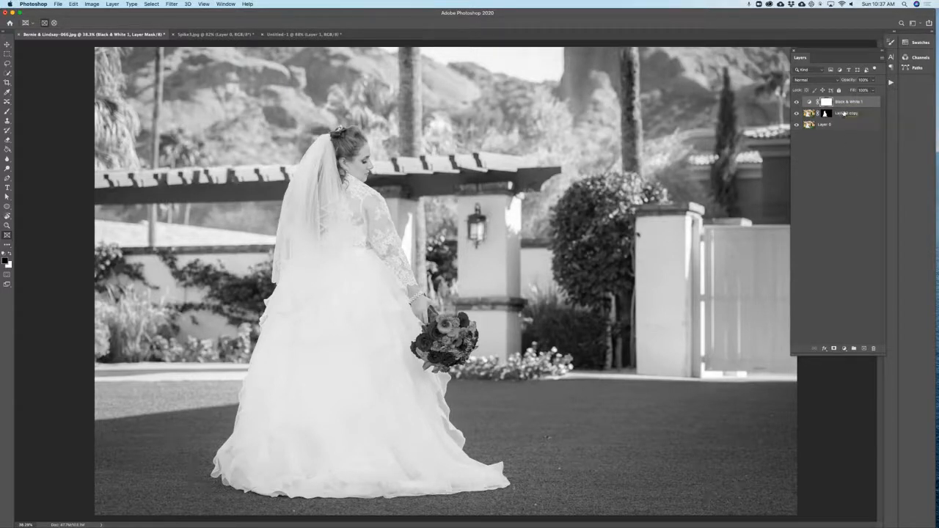
pyautogui.keyDown('alt'); pyautogui.click(845, 108); pyautogui.keyUp('alt')
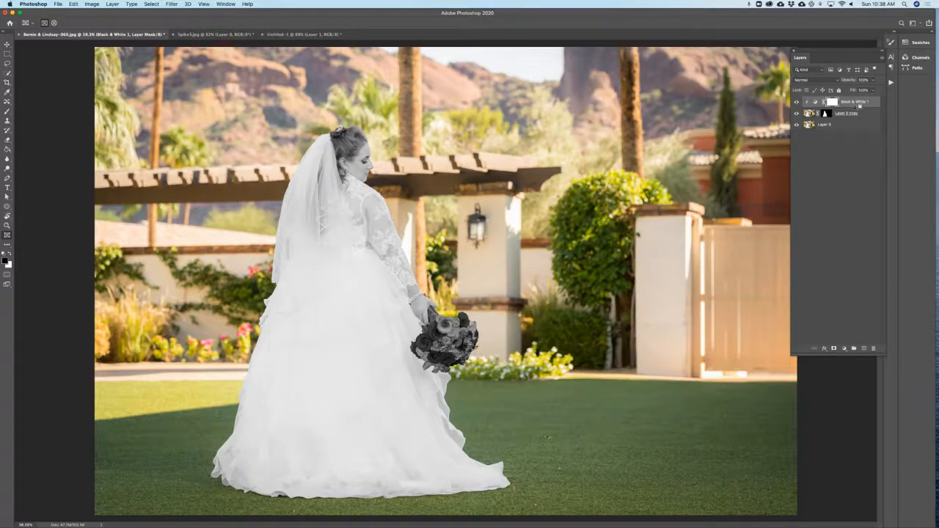
pyautogui.keyDown('alt'); pyautogui.click(857, 108); pyautogui.keyUp('alt')
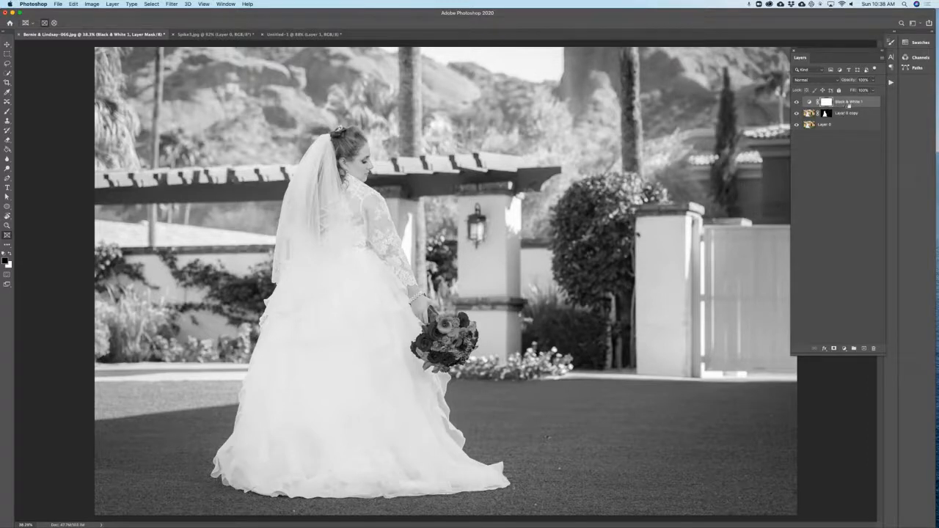
pyautogui.keyDown('alt'); pyautogui.click(849, 108); pyautogui.keyUp('alt')
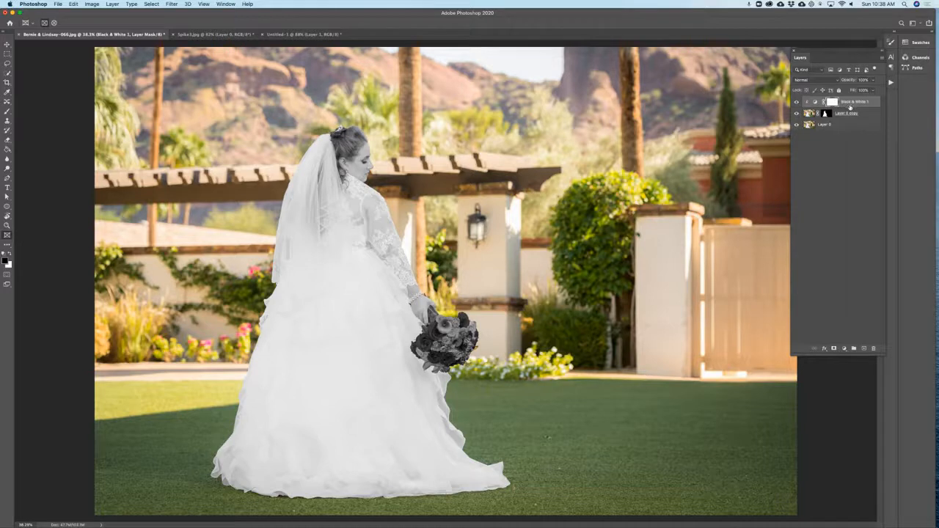
pyautogui.keyDown('alt'); pyautogui.click(849, 108); pyautogui.keyUp('alt')
pyautogui.moveTo(849, 107); pyautogui.dragTo(857, 121)
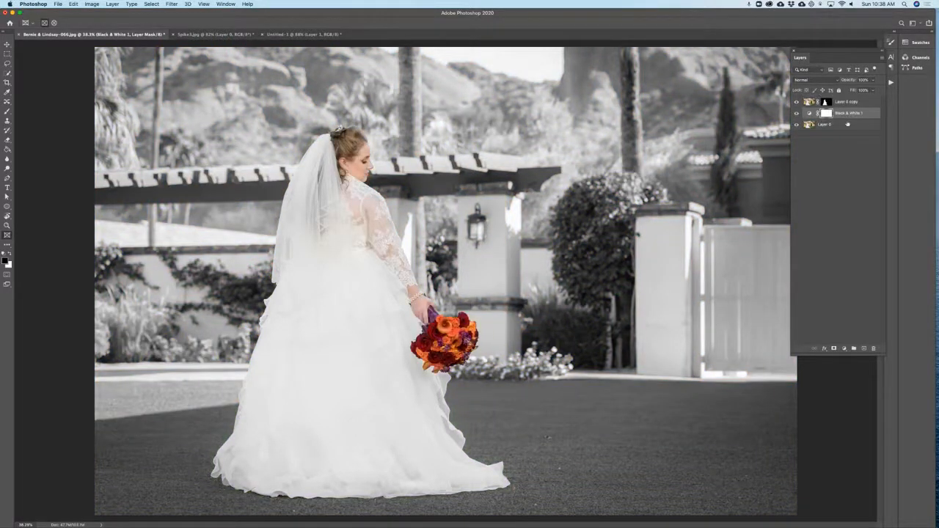
# Step: Clip the Black & White adjustment to the unmasked photo layer beneath it, and select the masked bride layer
pyautogui.keyDown('alt'); pyautogui.click(849, 120); pyautogui.keyUp('alt')
pyautogui.click(853, 104)
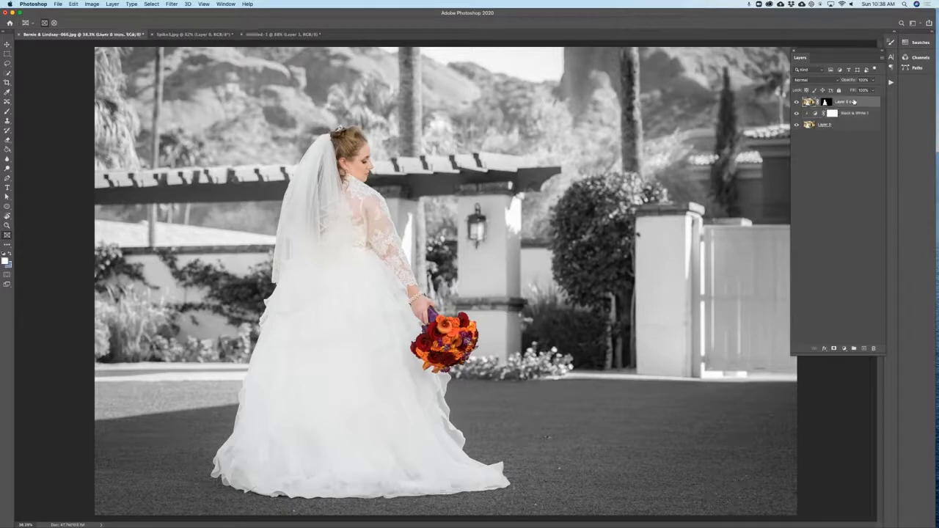
# Step: Add a Hue/Saturation adjustment above the masked bride layer, colorized green with hue about 112, saturation about 46 and lightness about -25
pyautogui.click(844, 349)
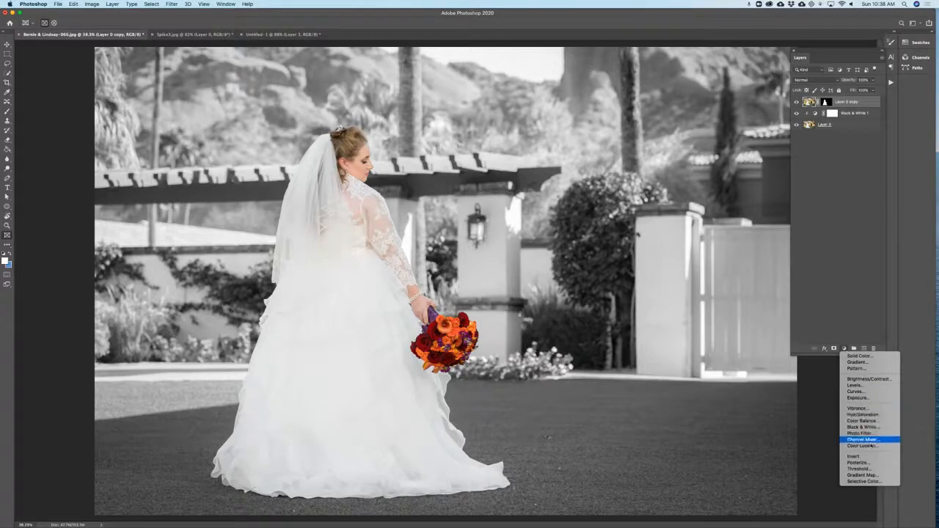
pyautogui.click(871, 416)
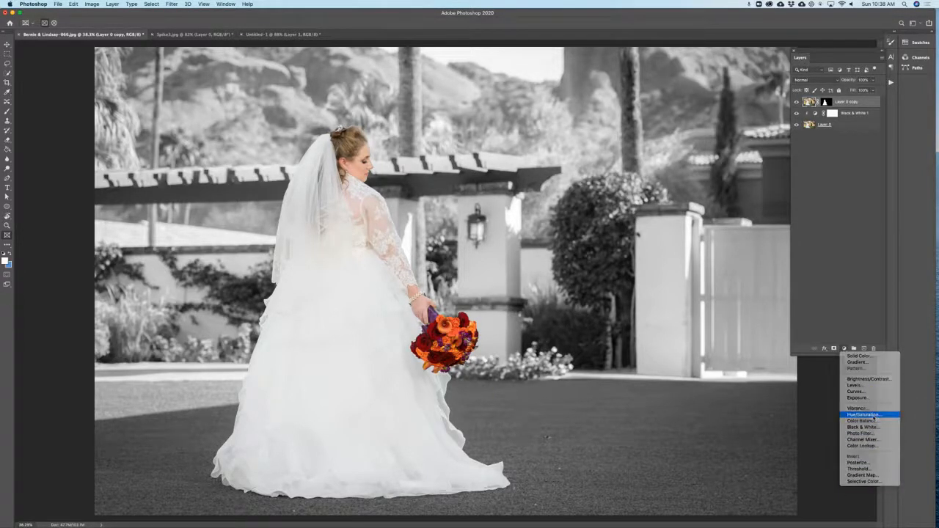
pyautogui.moveTo(691, 327)
pyautogui.mouseDown()
pyautogui.moveTo(640, 330)
pyautogui.moveTo(693, 330)
pyautogui.mouseUp()
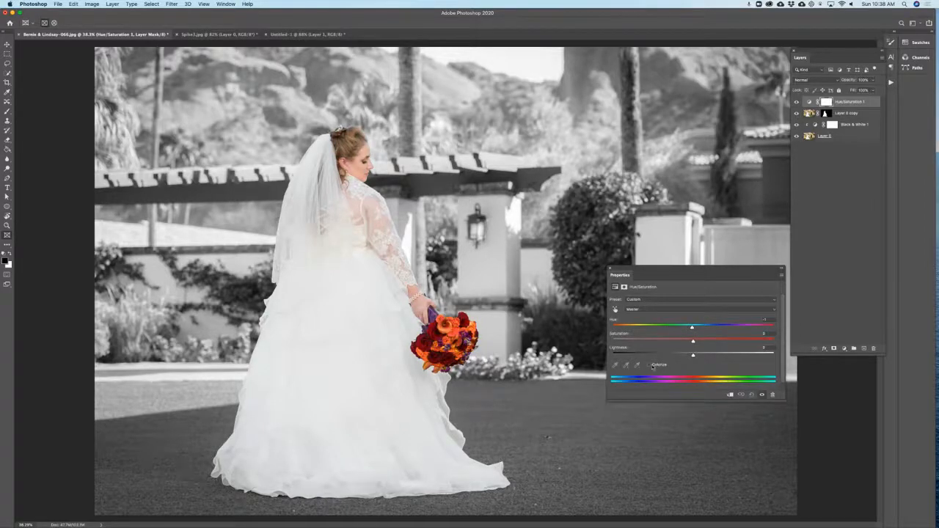
pyautogui.click(649, 366)
pyautogui.click(666, 327)
pyautogui.moveTo(663, 327); pyautogui.dragTo(662, 328)
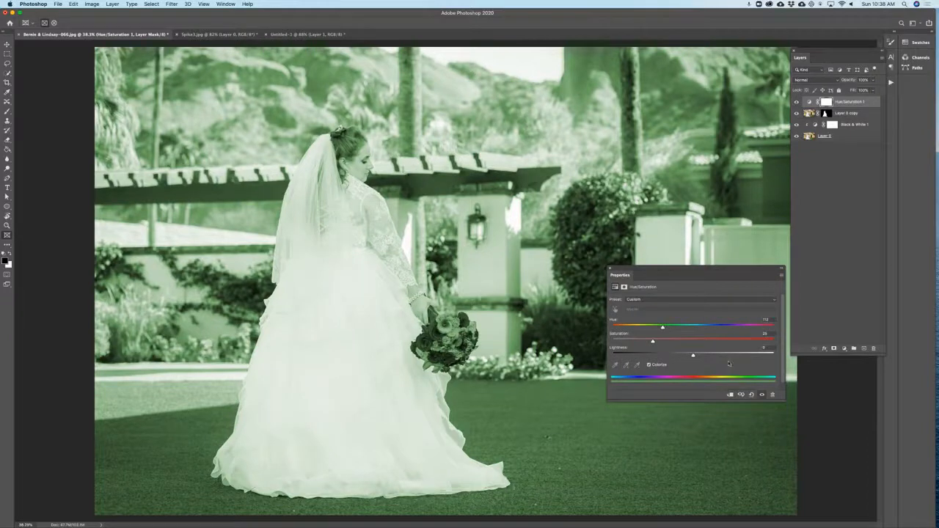
pyautogui.moveTo(694, 357)
pyautogui.mouseDown()
pyautogui.moveTo(673, 356)
pyautogui.moveTo(672, 343)
pyautogui.moveTo(687, 343)
pyautogui.mouseUp()
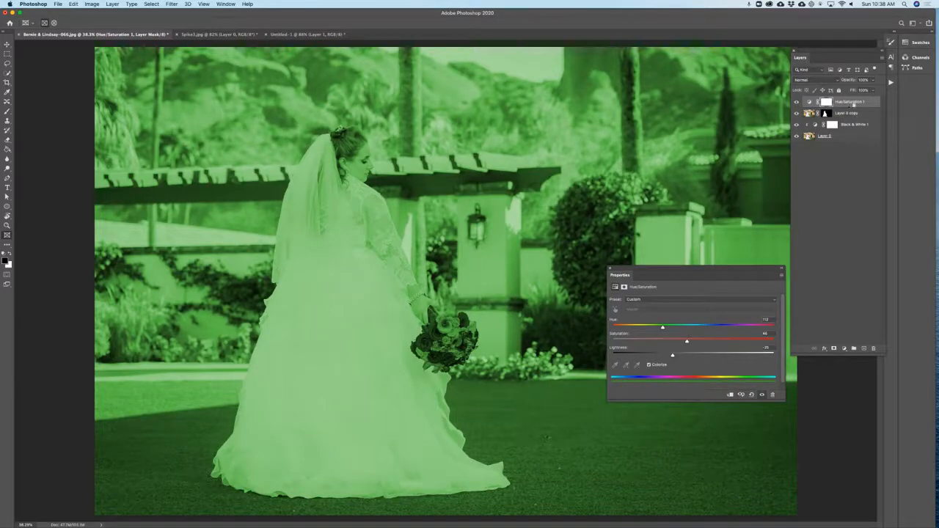
# Step: Clip the Hue/Saturation adjustment to the masked bride layer to tint only her, and delete the adjustment
pyautogui.keyDown('alt'); pyautogui.click(842, 110); pyautogui.keyUp('alt')
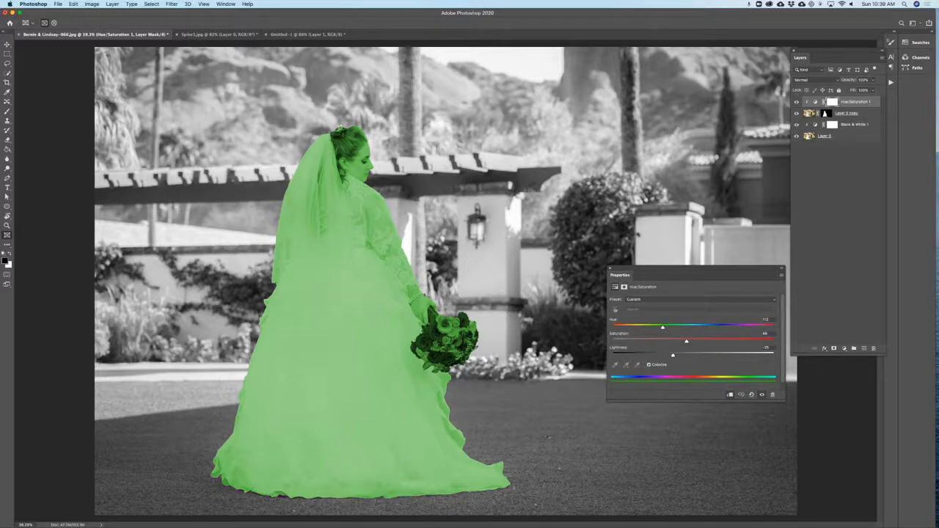
pyautogui.click(610, 268)
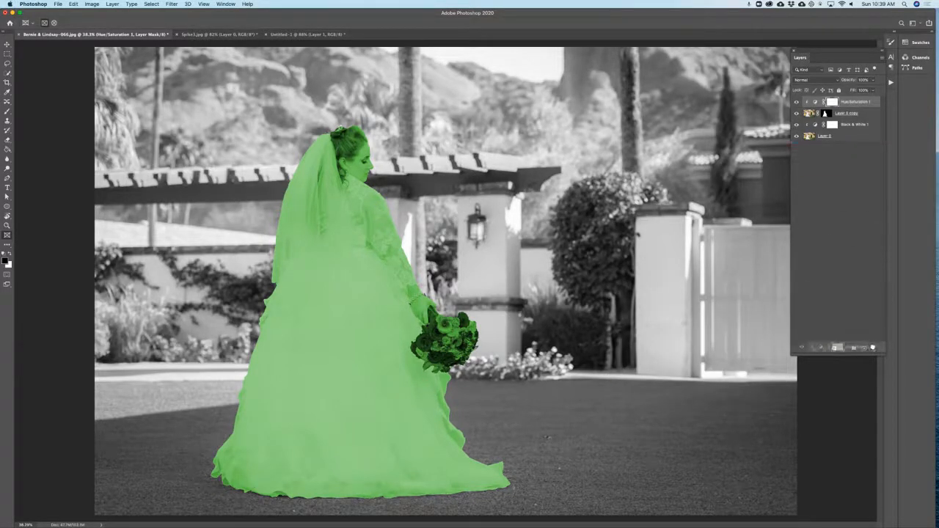
pyautogui.click(873, 348)
pyautogui.click(844, 348)
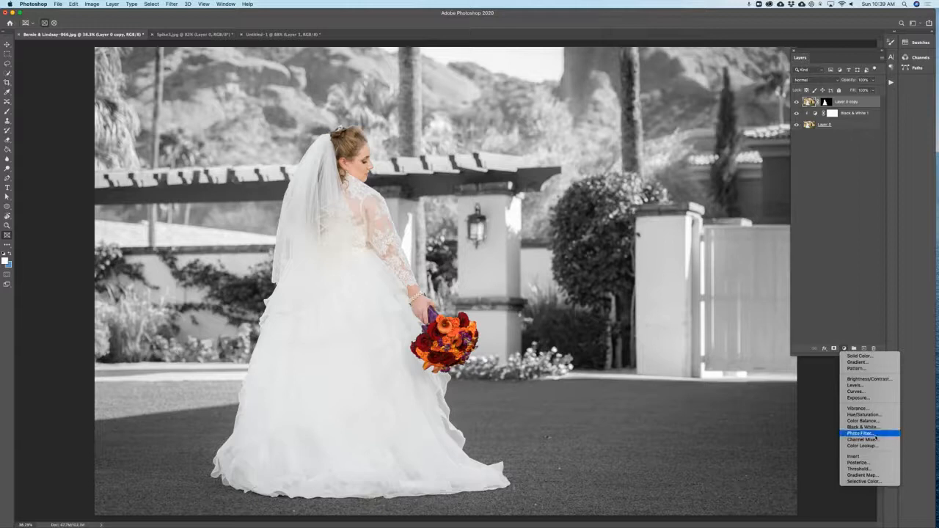
pyautogui.click(841, 317)
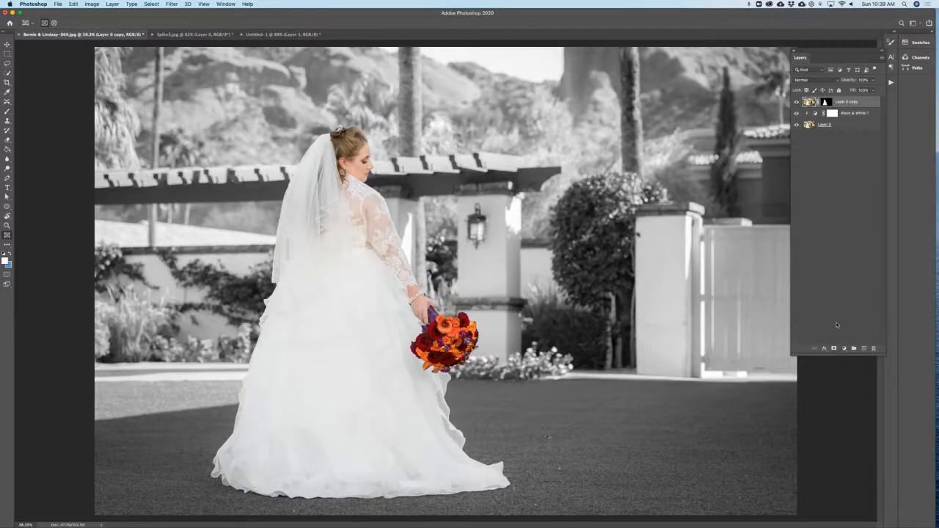
# Step: Try a thickened black outside Stroke effect around the masked bride, and switch the stroke off
pyautogui.click(824, 349)
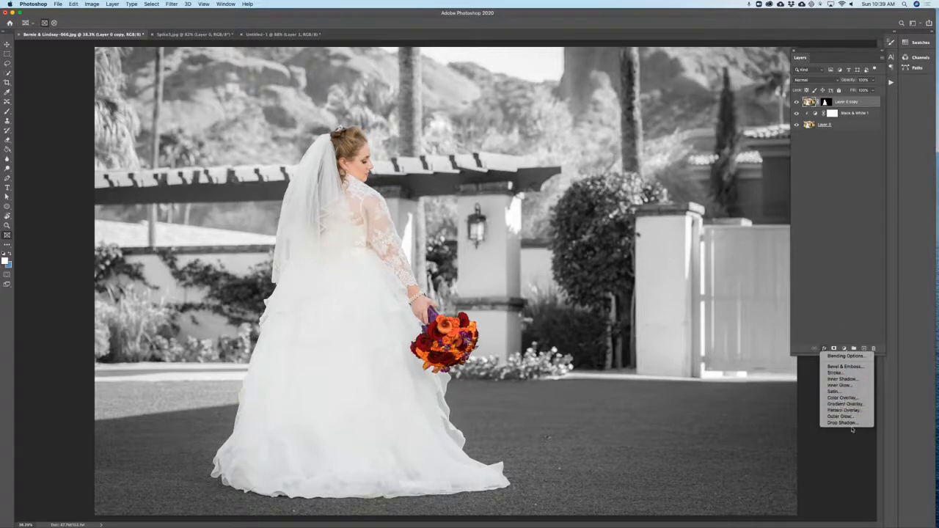
pyautogui.click(844, 374)
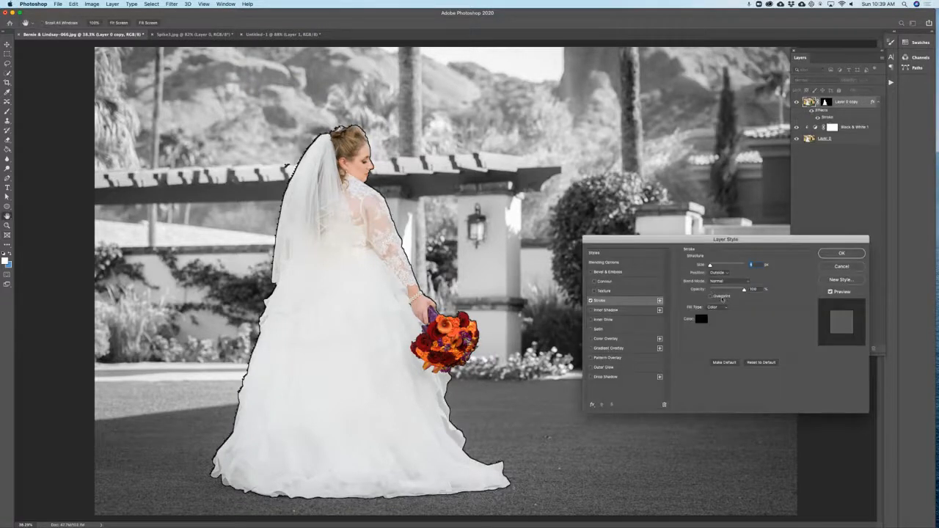
pyautogui.moveTo(710, 266); pyautogui.dragTo(714, 266)
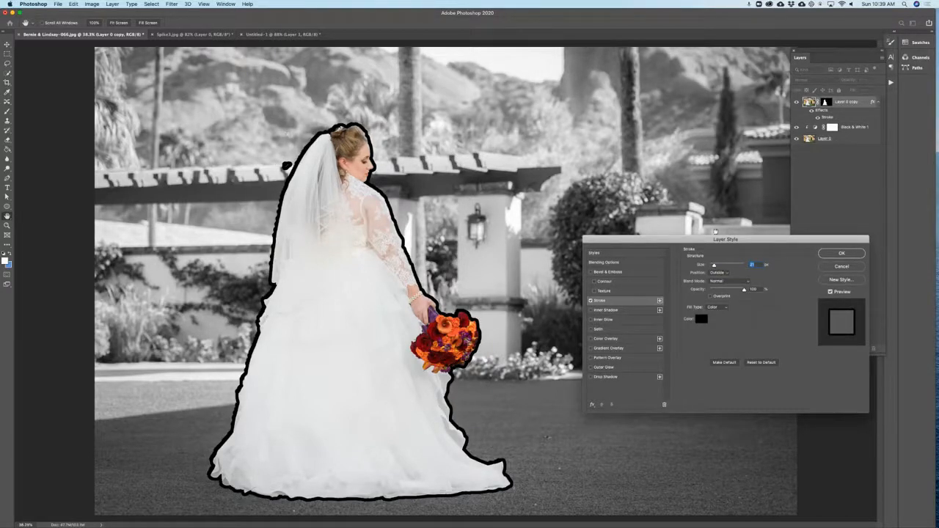
pyautogui.click(590, 301)
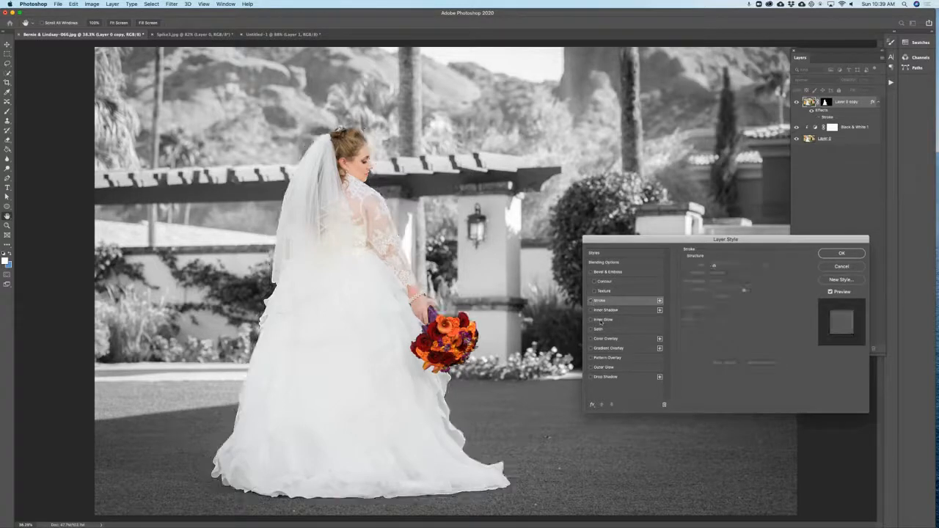
# Step: Try a black-to-white Gradient Overlay on the masked bride layer, switch it off, and close the layer style settings
pyautogui.click(600, 320)
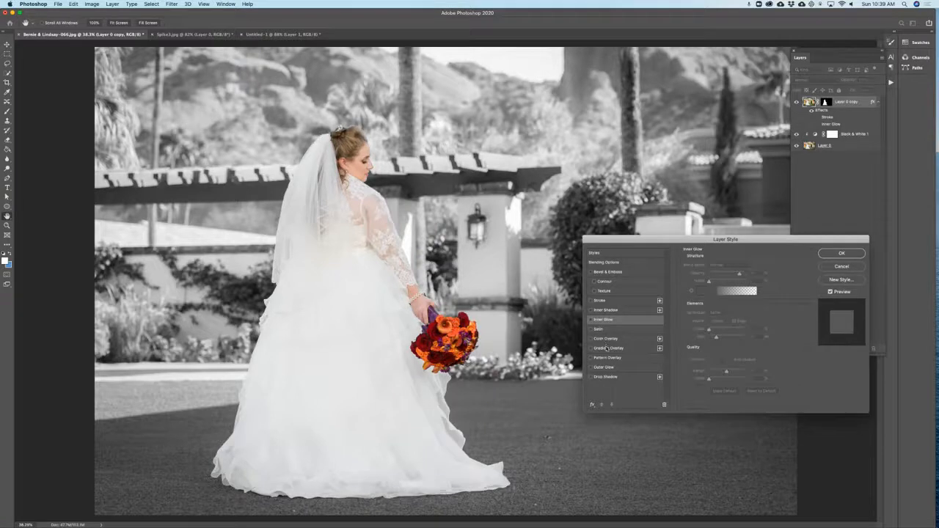
pyautogui.click(606, 348)
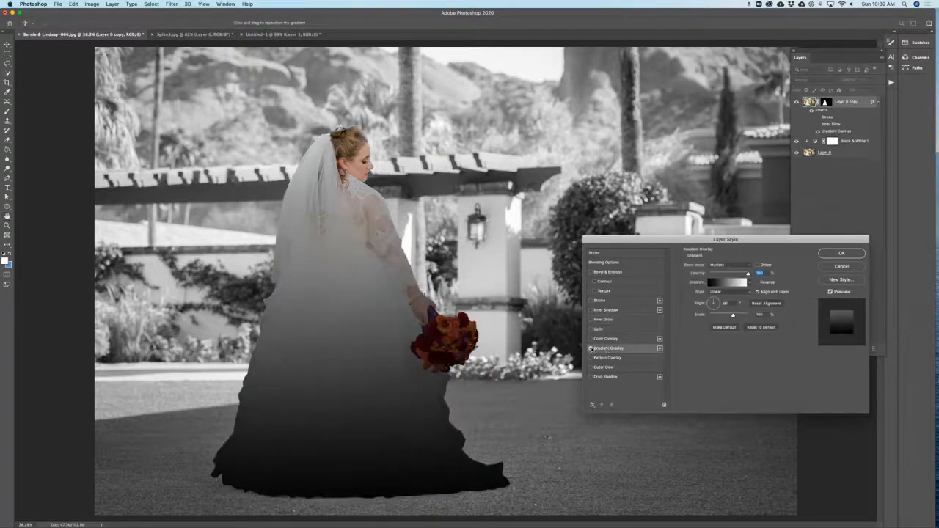
pyautogui.click(591, 349)
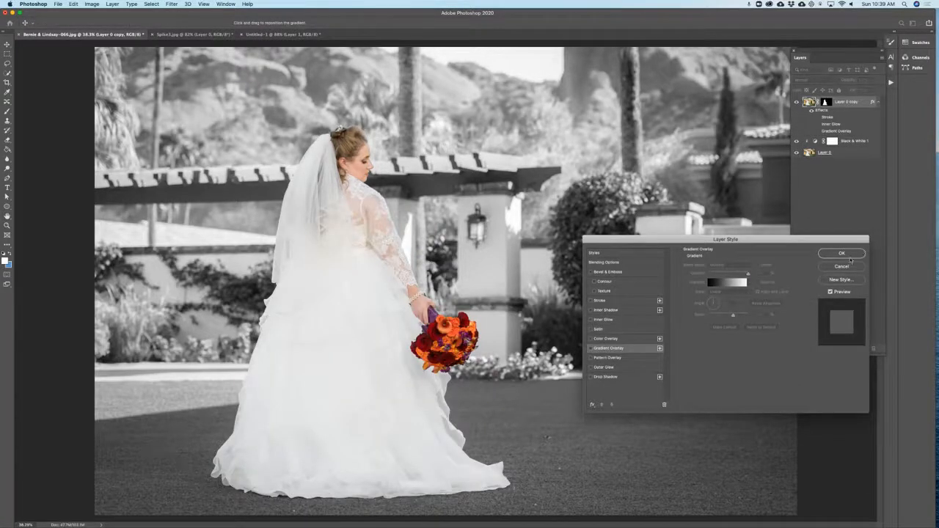
pyautogui.click(851, 256)
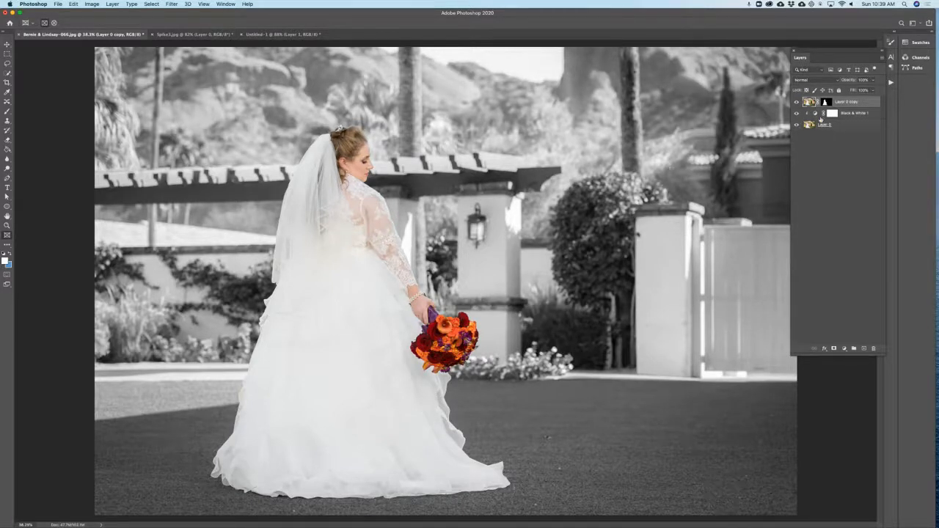
# Step: Select the unmasked photo layer and delete the Black & White adjustment layer above it
pyautogui.click(841, 124)
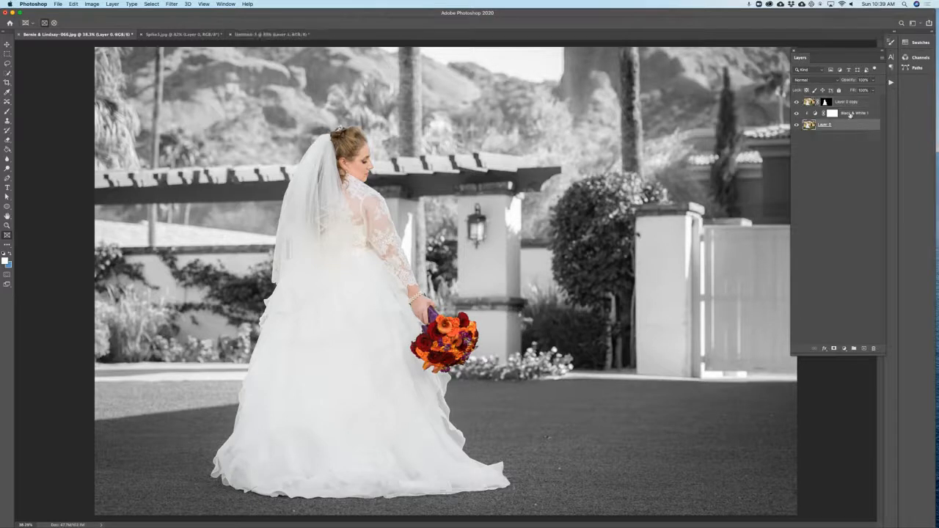
pyautogui.moveTo(850, 114); pyautogui.dragTo(875, 349)
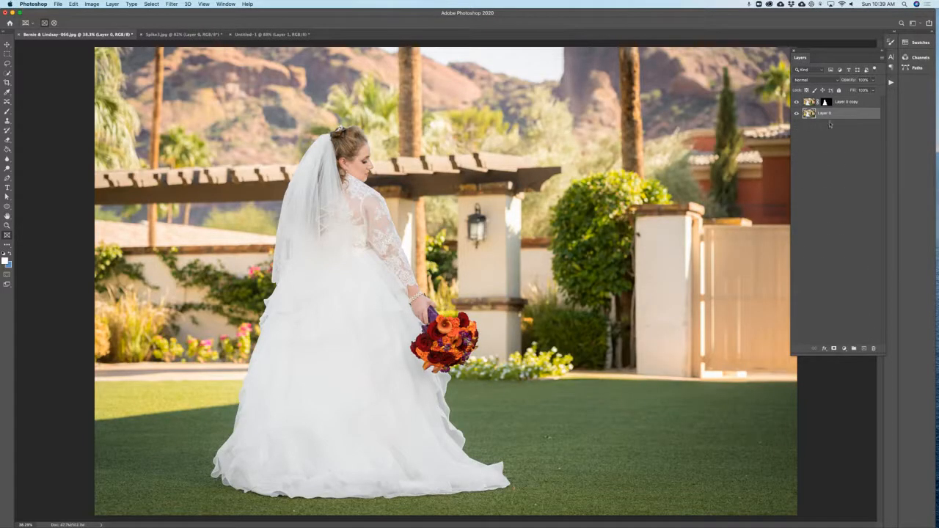
# Step: Open the Filter Gallery for the unmasked photo layer and examine the Poster Edges preview across the bride and background
pyautogui.click(173, 4)
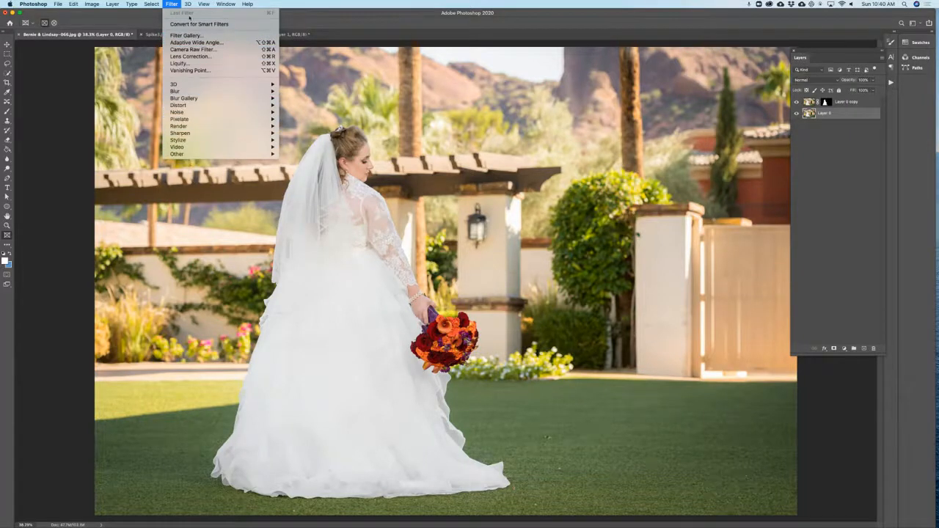
pyautogui.click(187, 36)
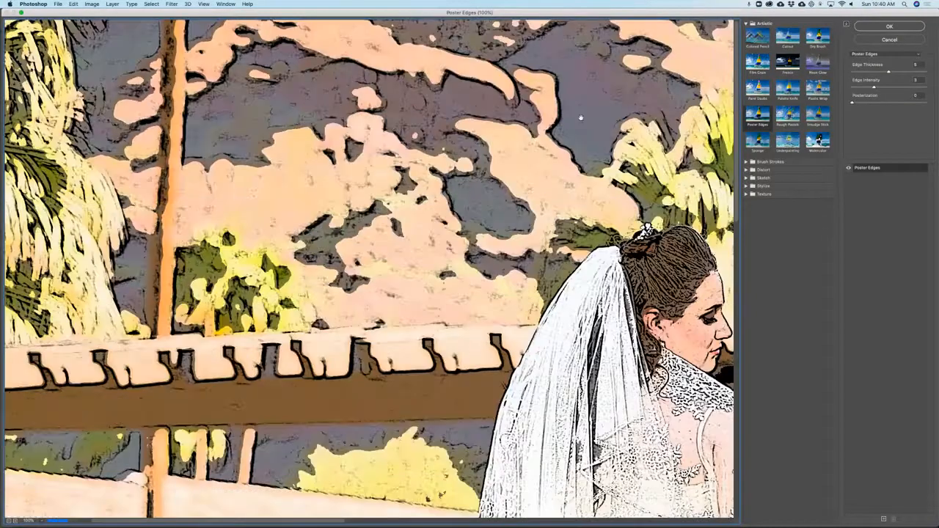
pyautogui.moveTo(656, 265); pyautogui.dragTo(419, 173)
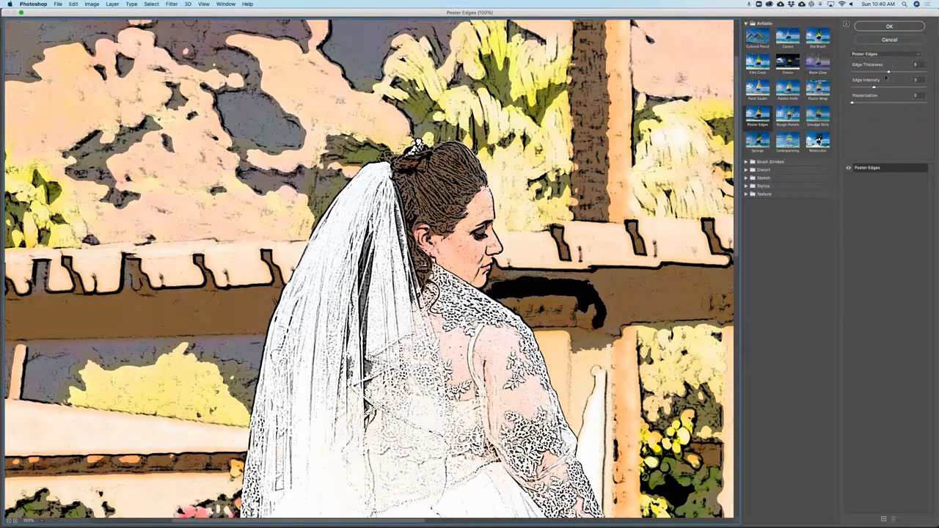
pyautogui.scroll(-10, 448, 226)
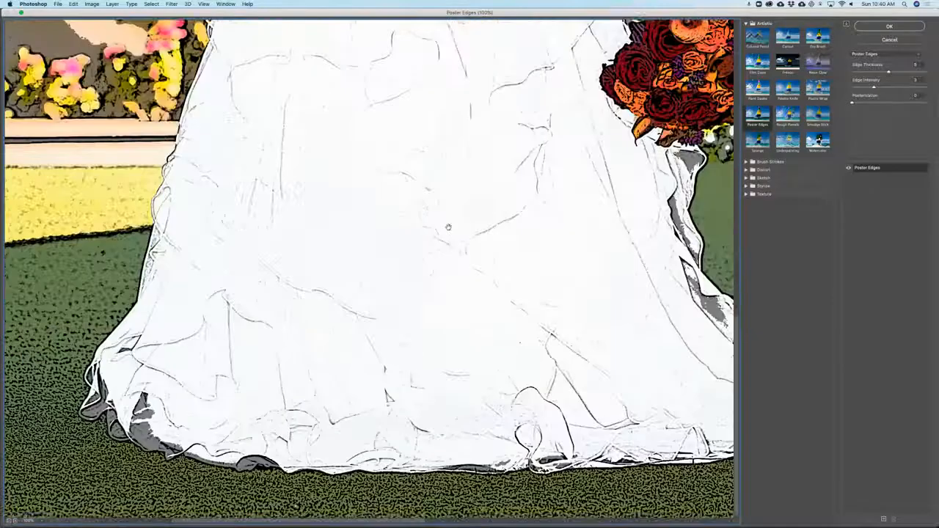
pyautogui.scroll(10, 448, 227)
pyautogui.scroll(-5, 448, 227)
pyautogui.scroll(4, 448, 228)
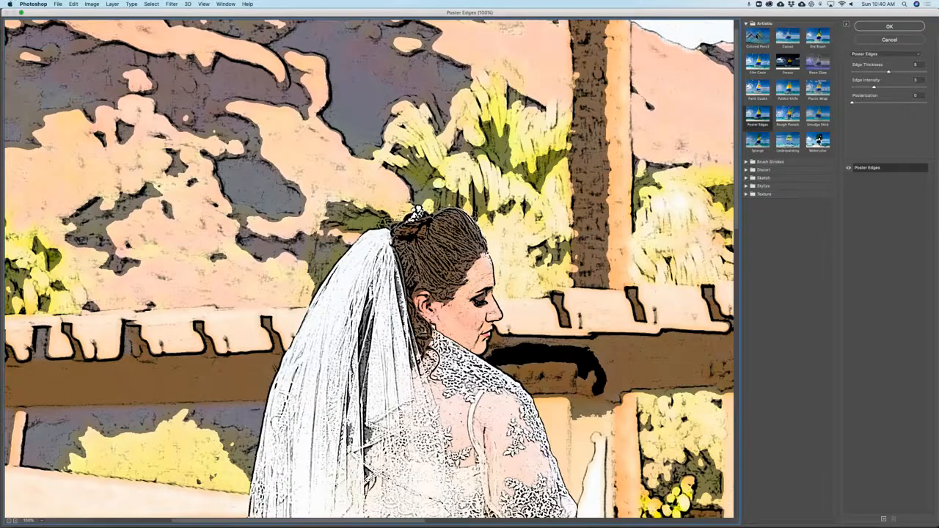
# Step: Try artistic filters including Dry Brush, Film Grain, Fresco, Plastic Wrap and Rough Pastels on the photo layer, and cancel the Filter Gallery
pyautogui.click(759, 36)
pyautogui.click(789, 36)
pyautogui.click(818, 37)
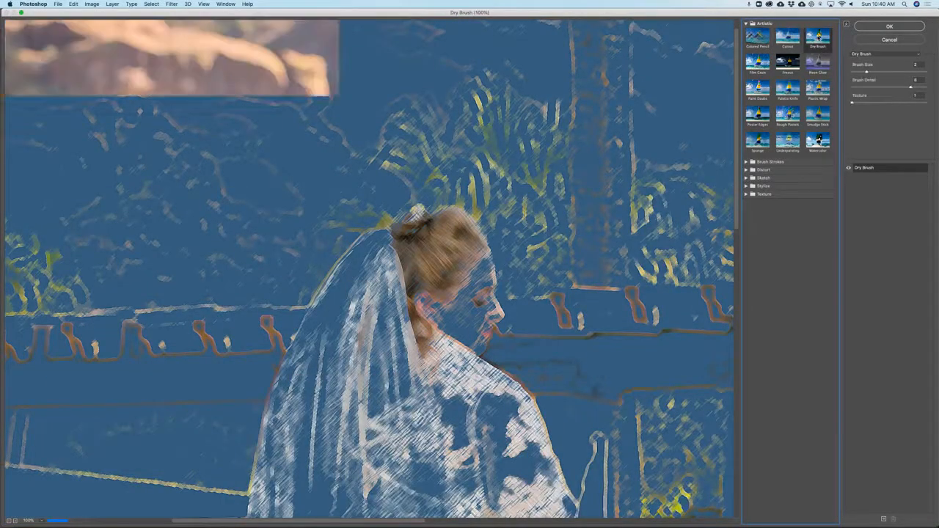
pyautogui.click(762, 65)
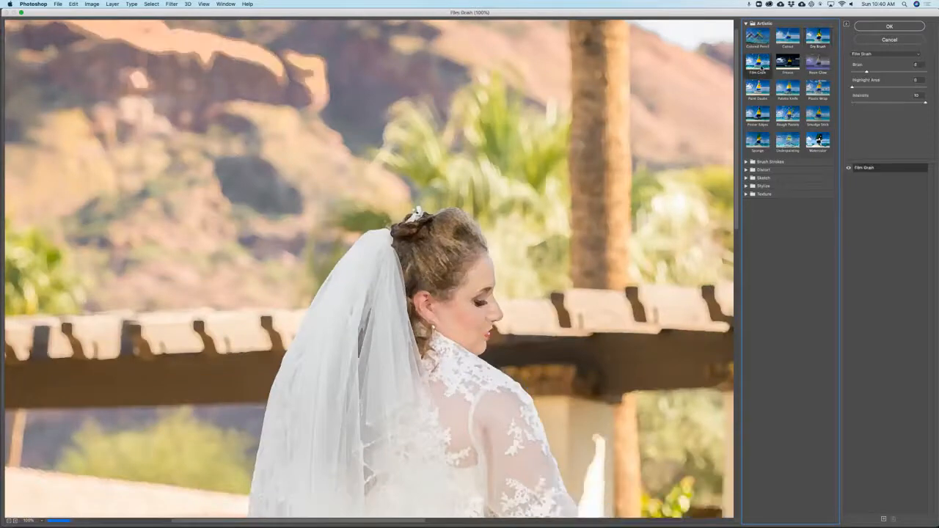
pyautogui.click(790, 65)
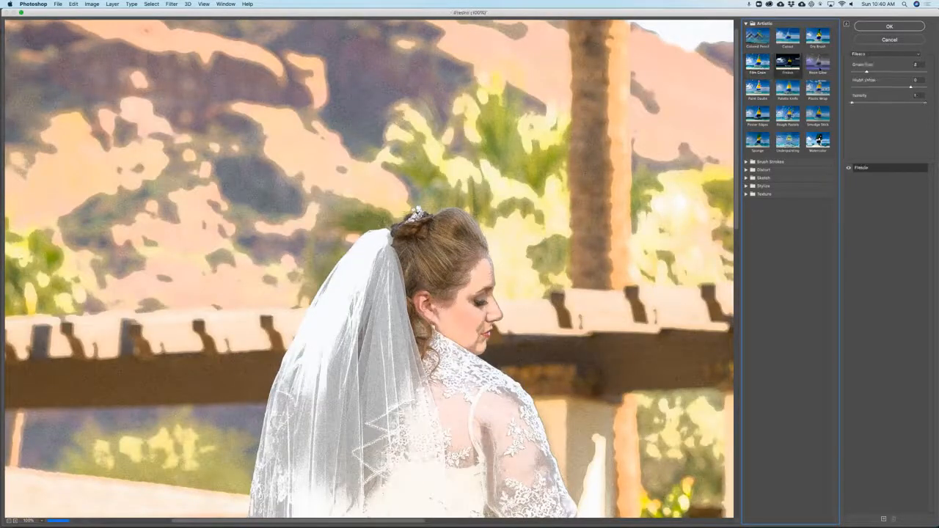
pyautogui.click(818, 89)
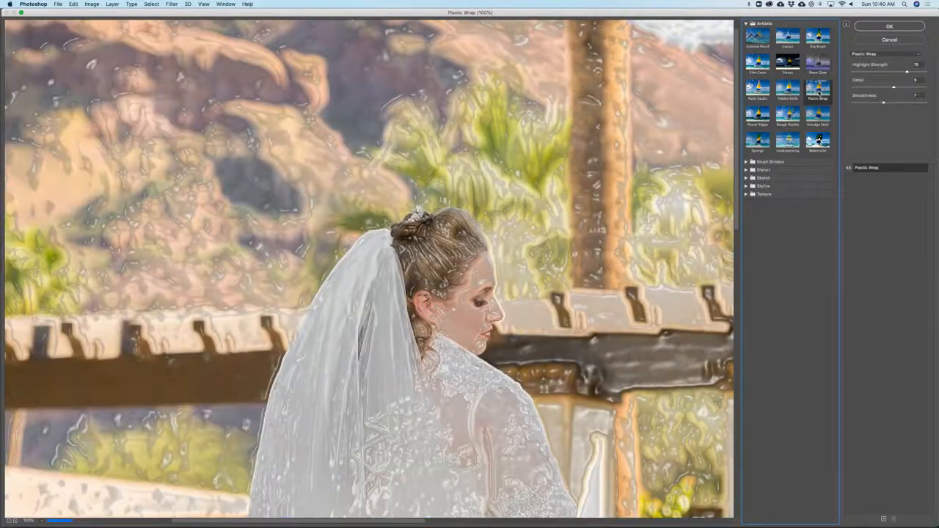
pyautogui.click(788, 113)
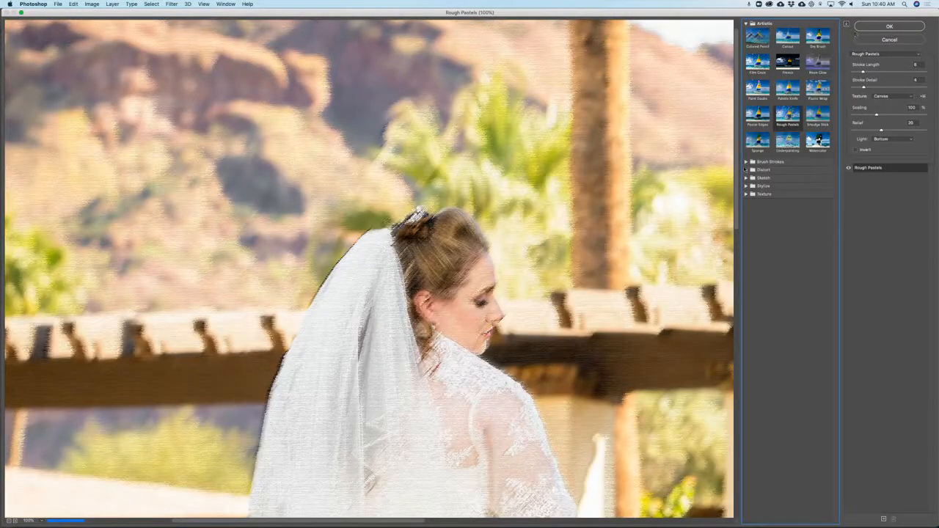
pyautogui.click(890, 39)
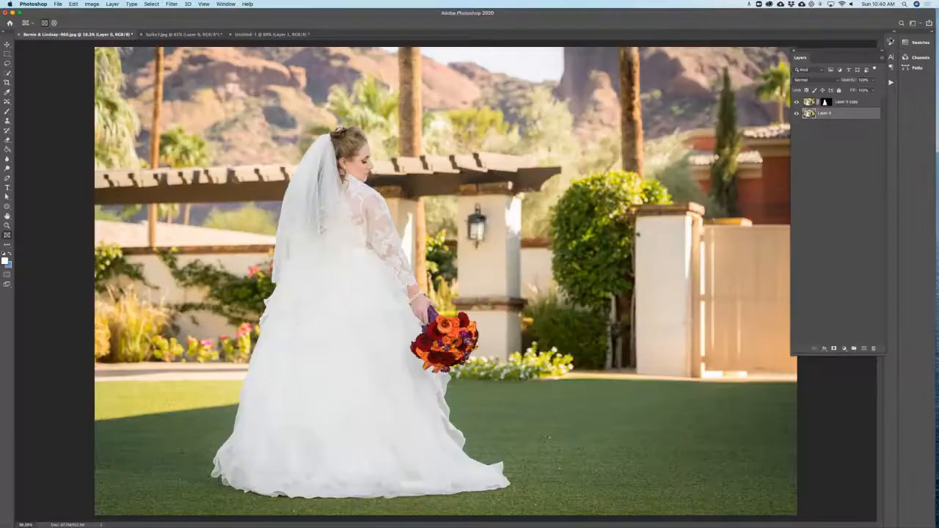
# Step: Add a Photo Filter adjustment layer directly above the unmasked photo layer and set its filter to Orange
pyautogui.click(844, 349)
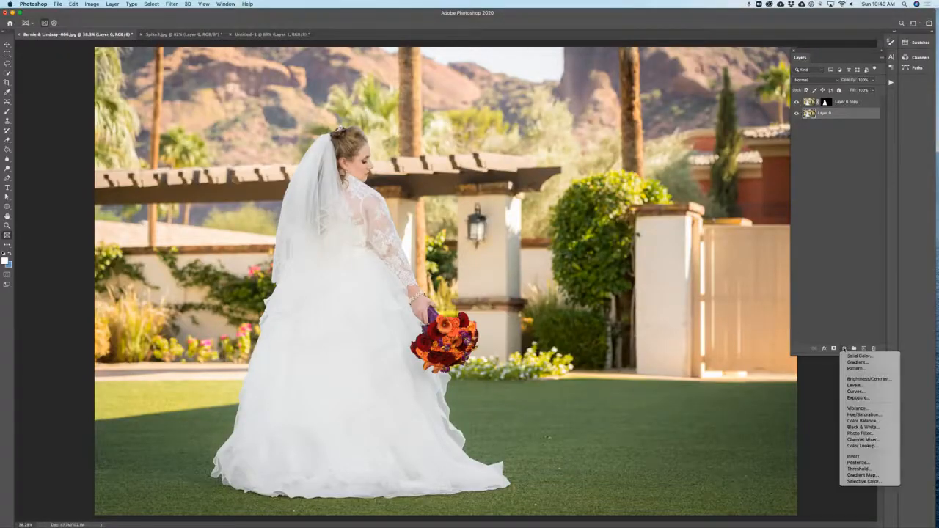
pyautogui.click(874, 434)
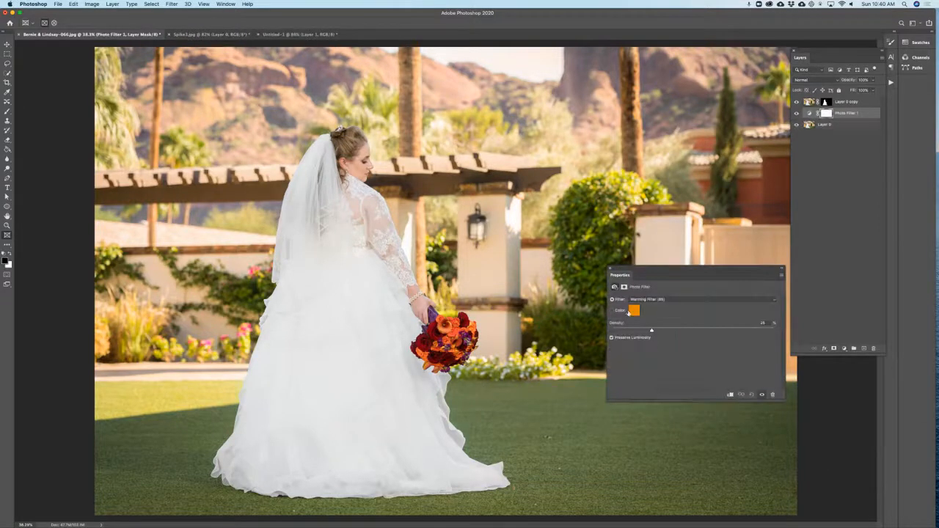
pyautogui.click(660, 300)
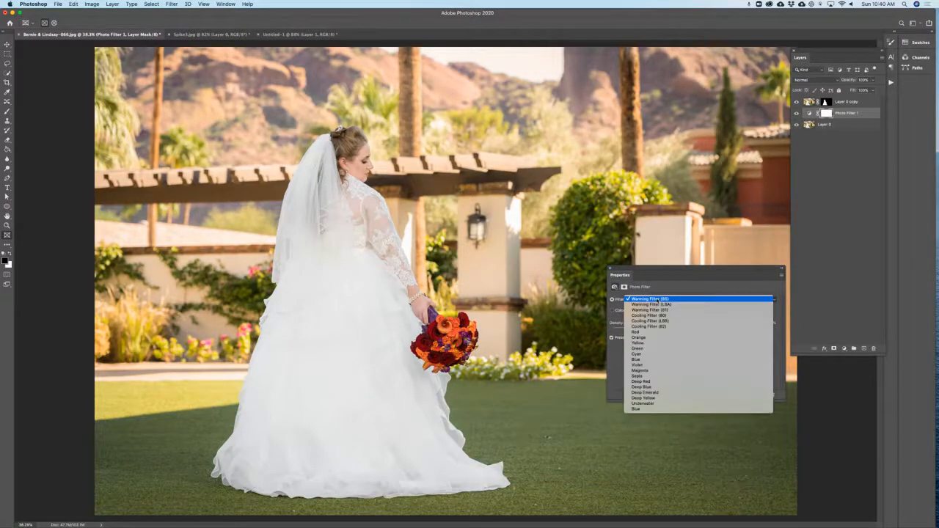
pyautogui.click(652, 339)
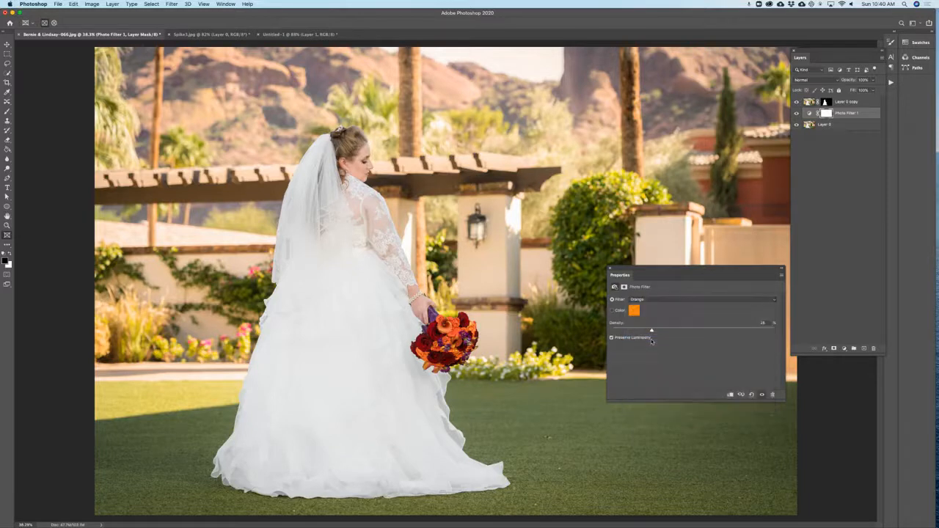
# Step: Set the feather of the Photo Filter adjustment layer's mask to 11.8 px
pyautogui.click(655, 300)
pyautogui.click(594, 331)
pyautogui.click(620, 311)
pyautogui.click(625, 287)
pyautogui.moveTo(643, 349); pyautogui.dragTo(676, 350)
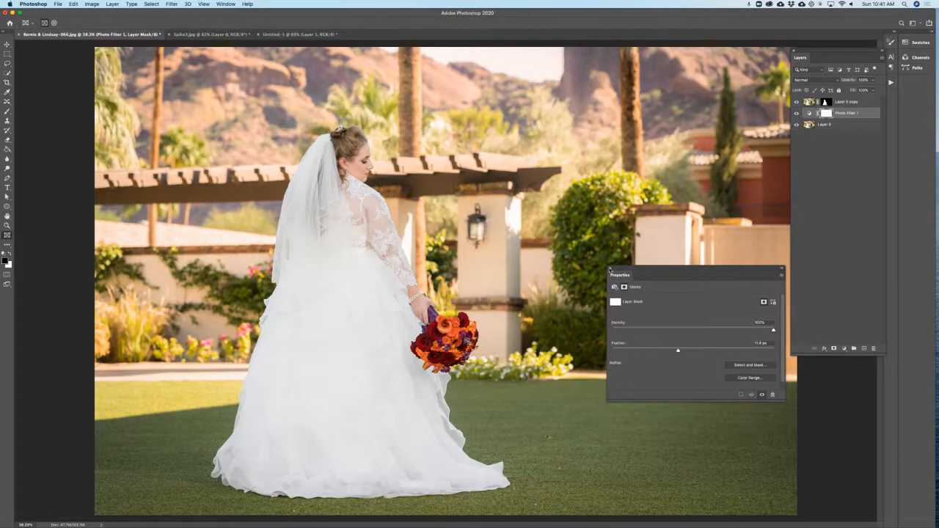
# Step: Close the mask properties and delete the Photo Filter adjustment layer above the unmasked photo layer
pyautogui.click(609, 269)
pyautogui.moveTo(848, 141); pyautogui.dragTo(874, 349)
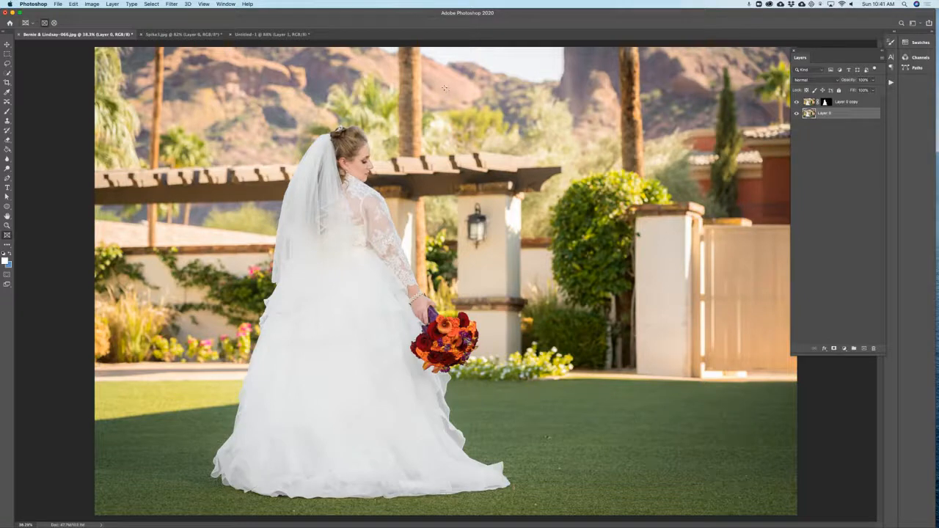
# Step: Apply the Stained Glass texture filter from the Filter Gallery to the unmasked photo layer behind the bride
pyautogui.click(173, 4)
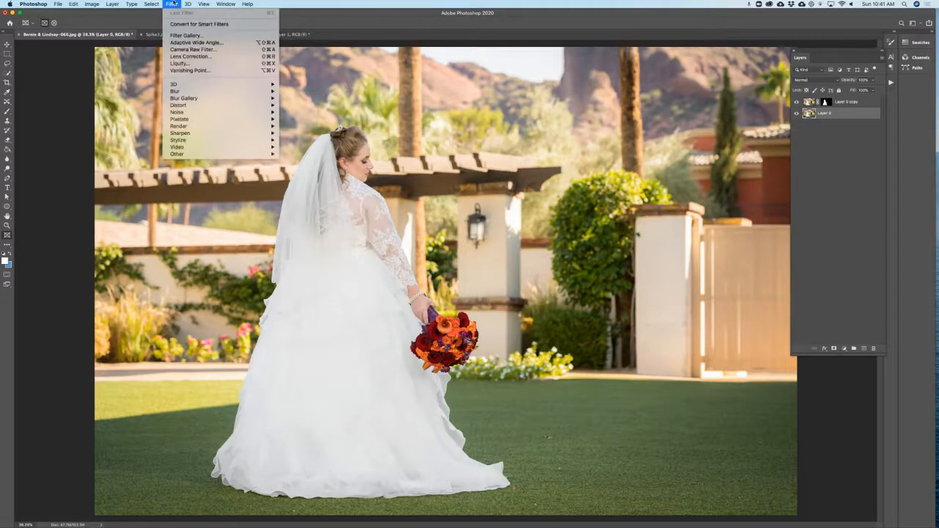
pyautogui.click(184, 36)
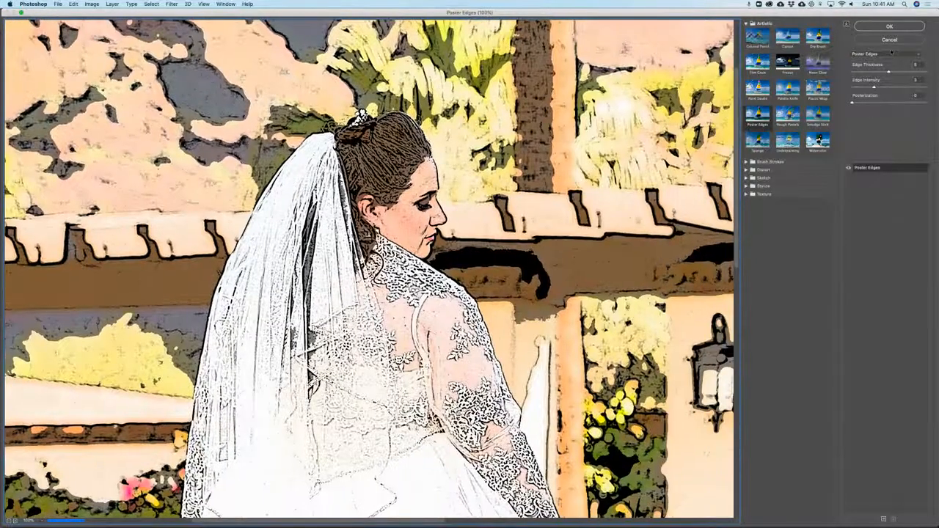
pyautogui.click(875, 53)
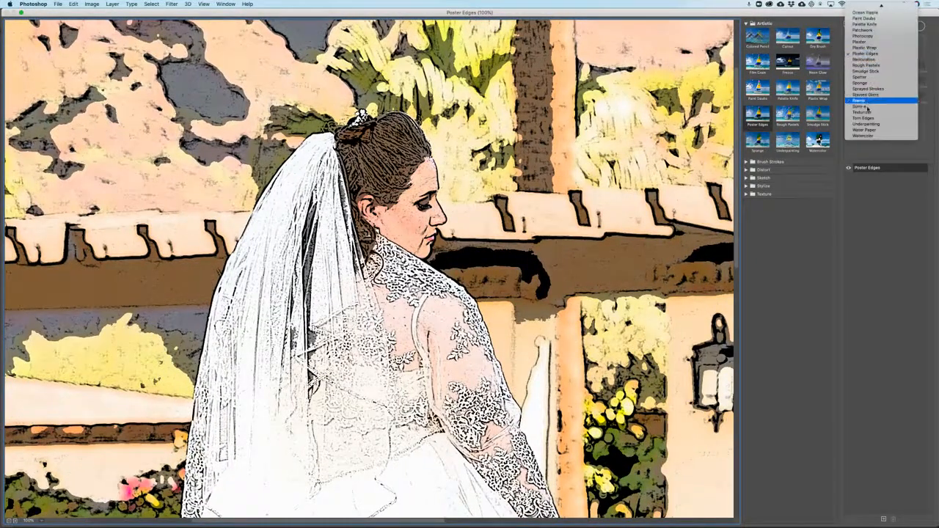
pyautogui.click(802, 271)
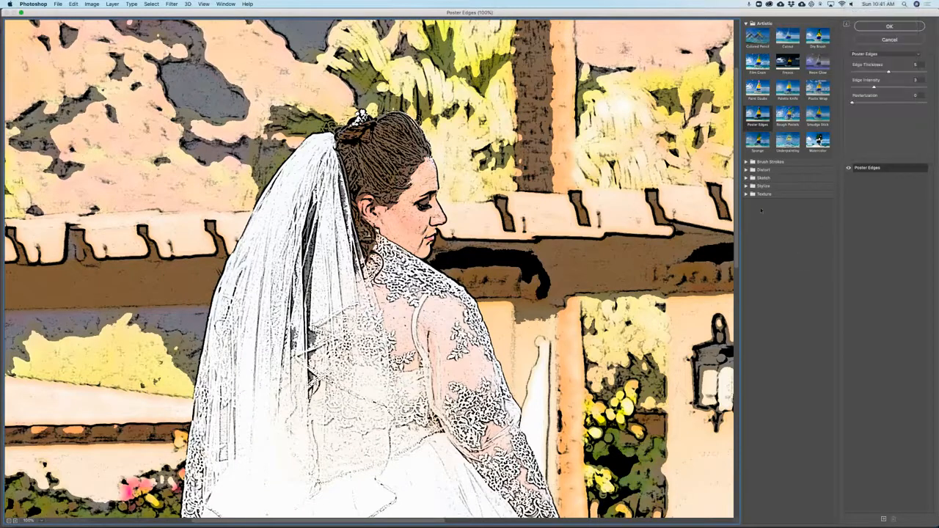
pyautogui.click(747, 195)
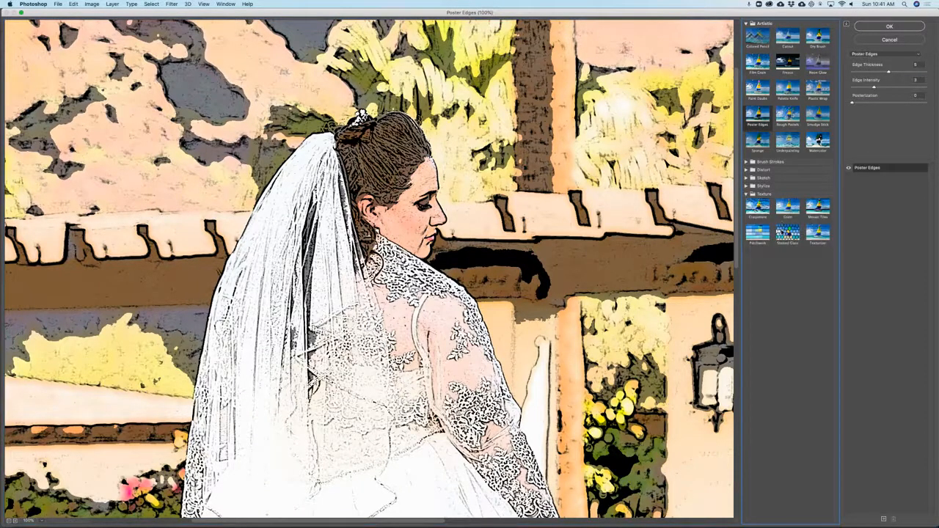
pyautogui.click(787, 234)
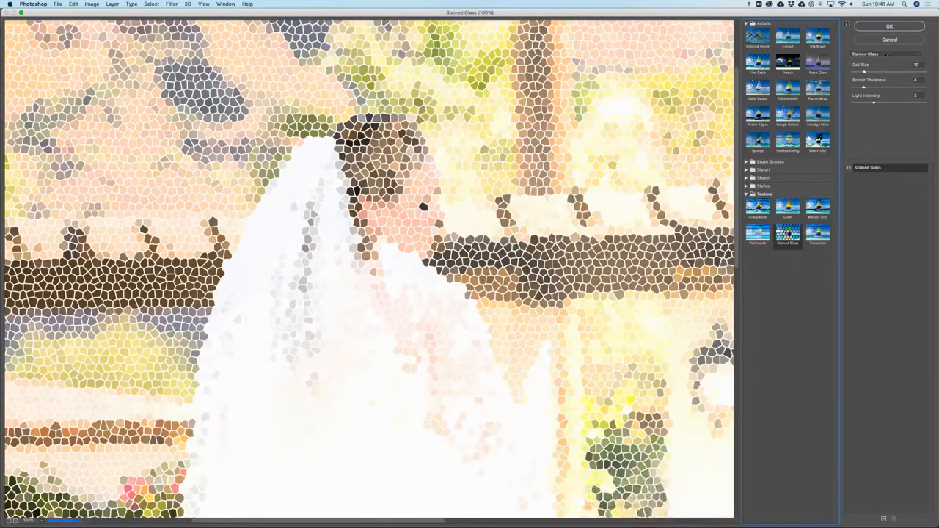
pyautogui.click(893, 25)
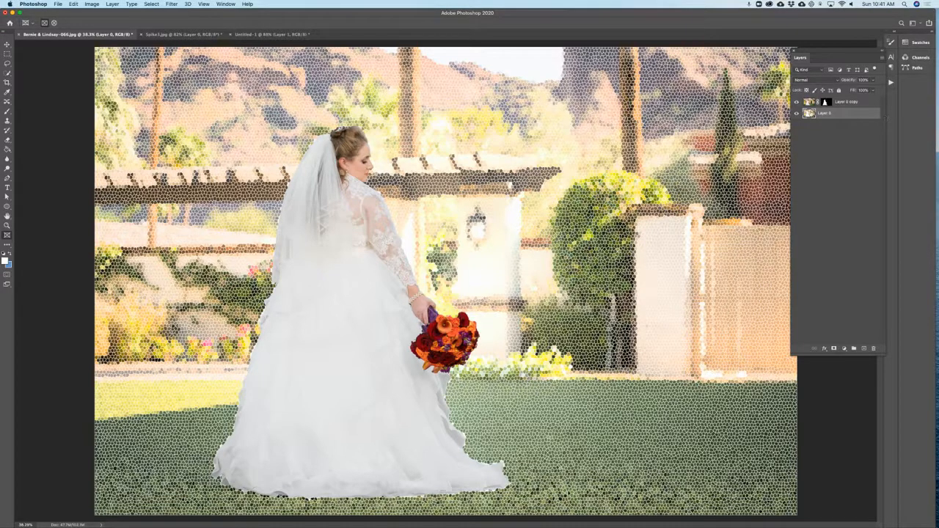
# Step: Compare the image with the masked bride copy hidden and shown, and undo the Stained Glass filter
pyautogui.click(797, 102)
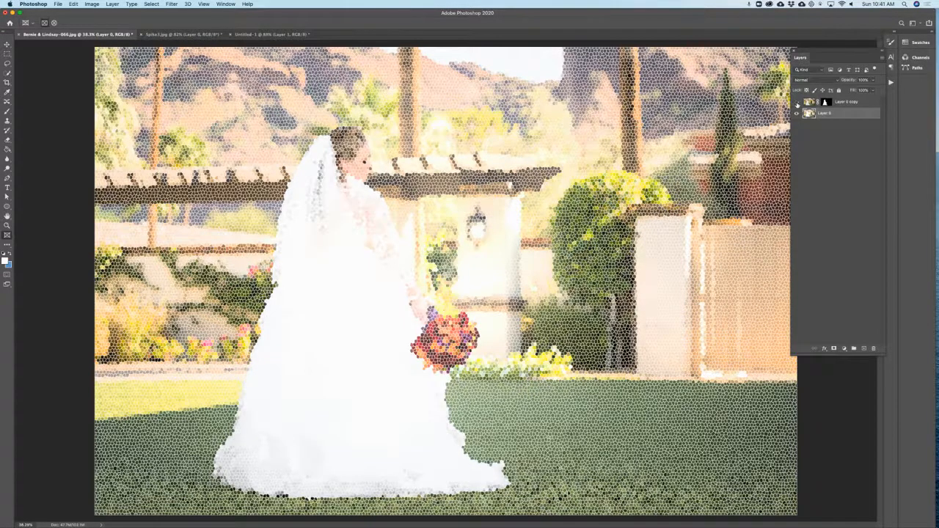
pyautogui.click(797, 102)
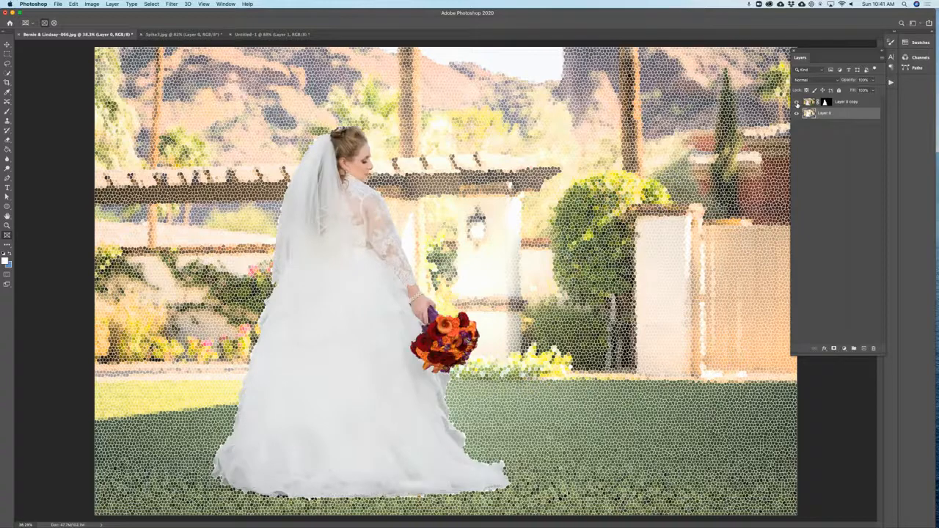
pyautogui.click(797, 103)
pyautogui.click(797, 102)
pyautogui.hotkey('ctrl', 'z')
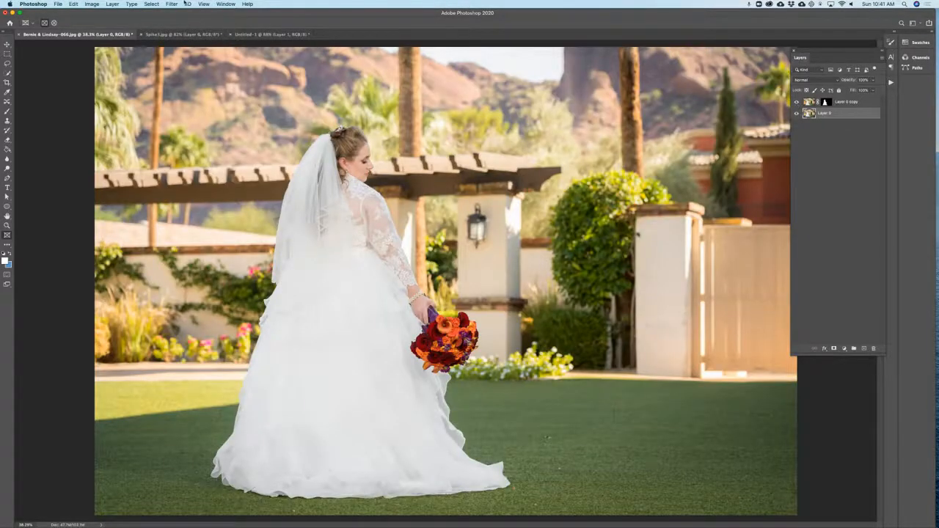
# Step: Try the Patchwork, Glowing Edges, Photocopy and Bas Relief filters on the unmasked photo layer, and cancel the Filter Gallery
pyautogui.click(168, 4)
pyautogui.click(186, 35)
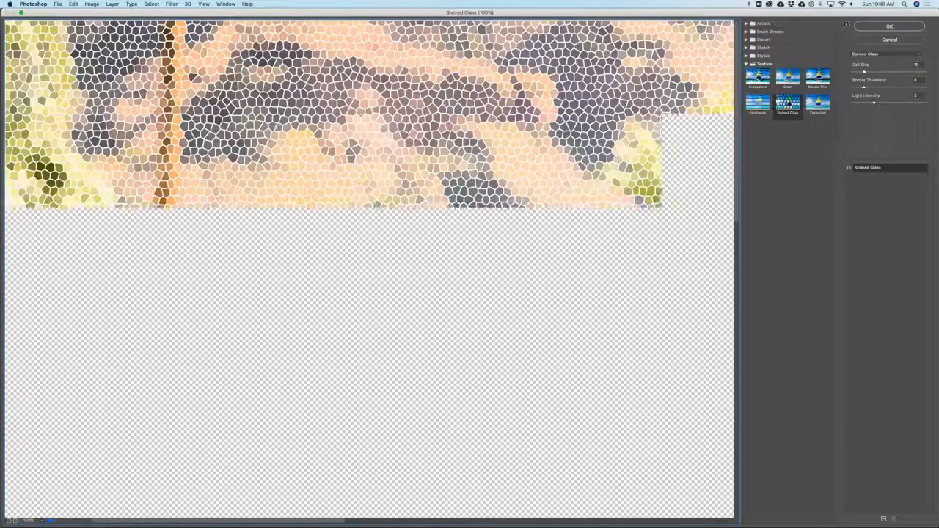
pyautogui.click(758, 103)
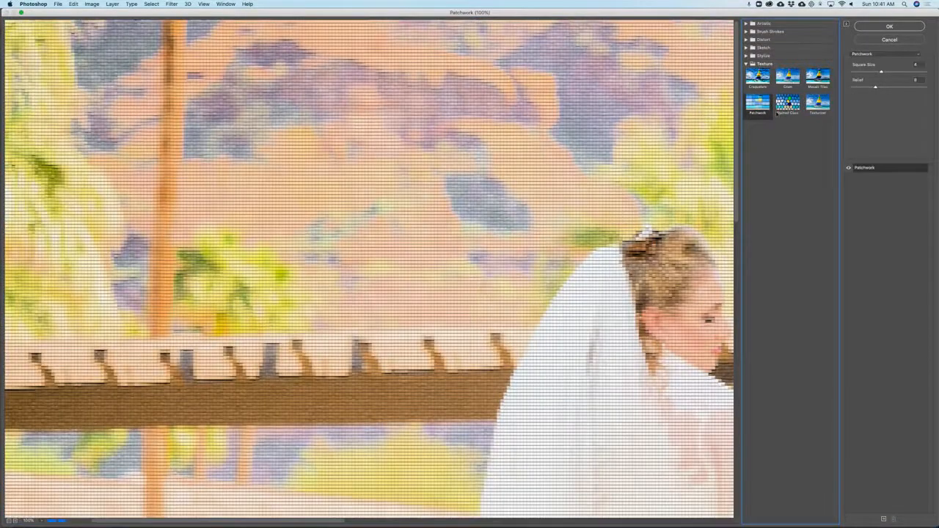
pyautogui.click(747, 56)
pyautogui.click(758, 70)
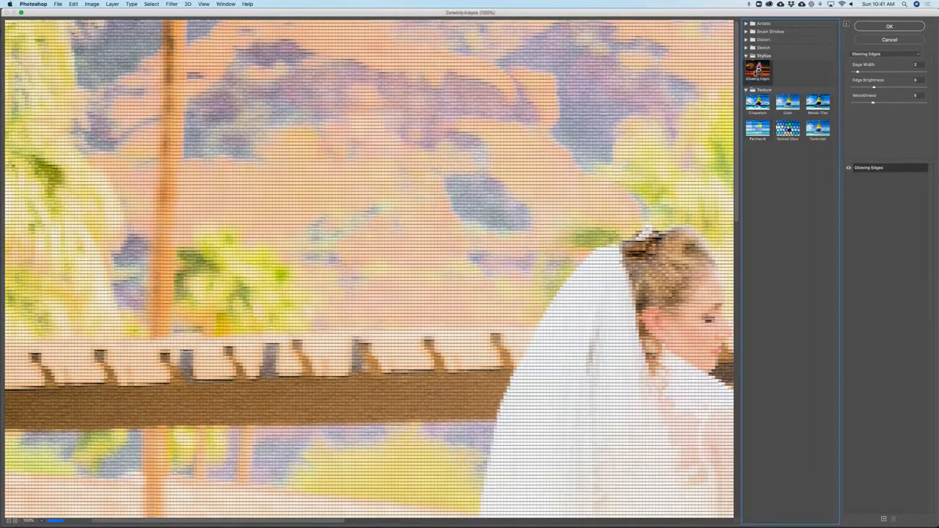
pyautogui.click(747, 49)
pyautogui.click(818, 112)
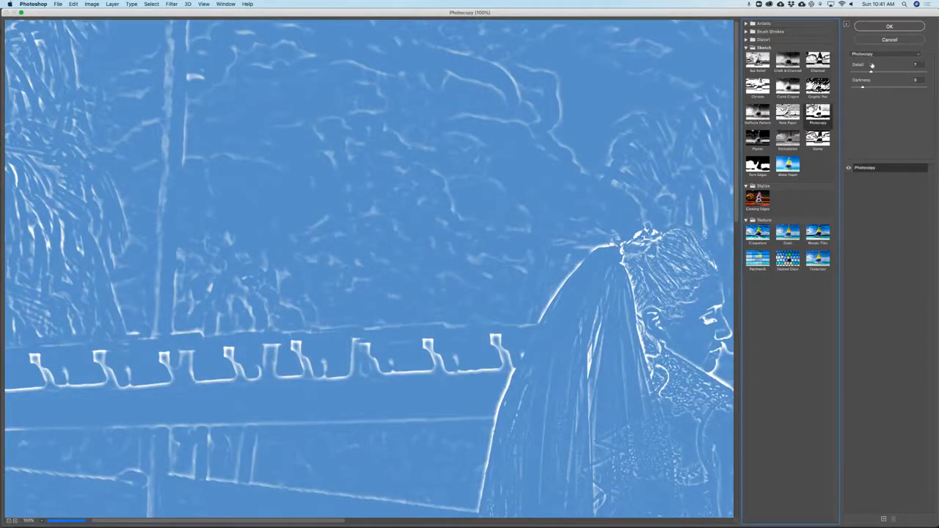
pyautogui.moveTo(872, 71); pyautogui.dragTo(867, 73)
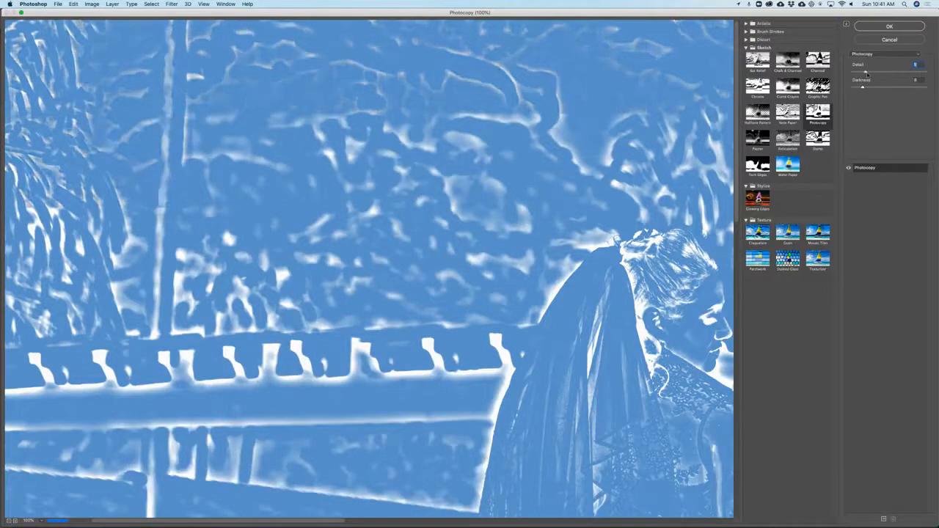
pyautogui.click(758, 60)
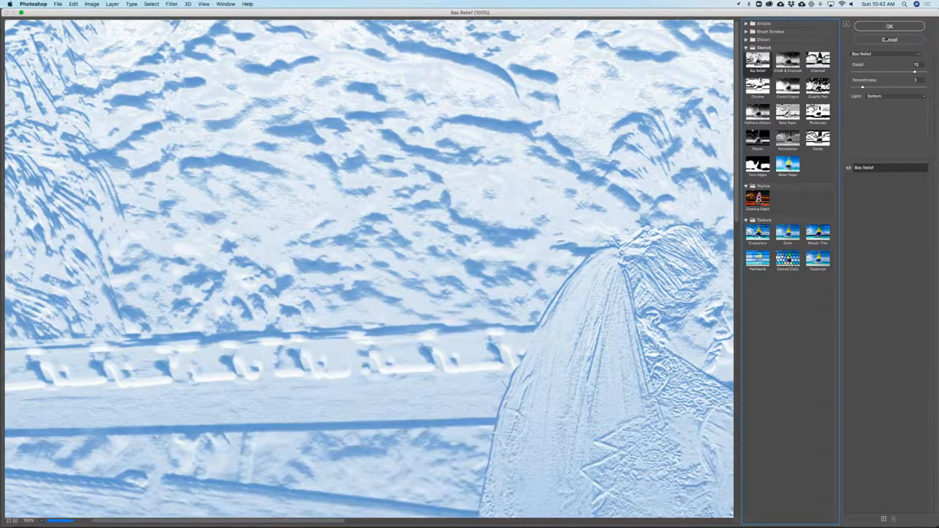
pyautogui.click(887, 39)
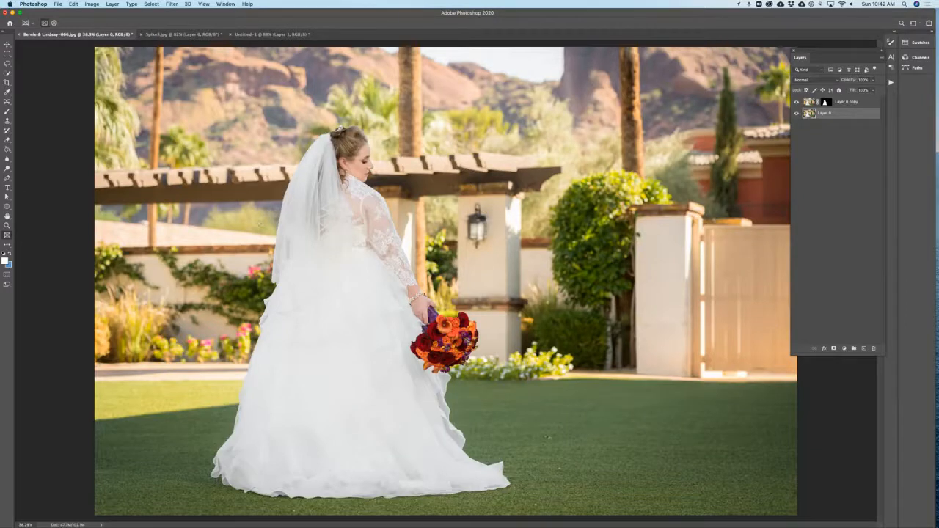
# Step: Replace the white and blue working colours with a pink foreground and a red background
pyautogui.click(4, 263)
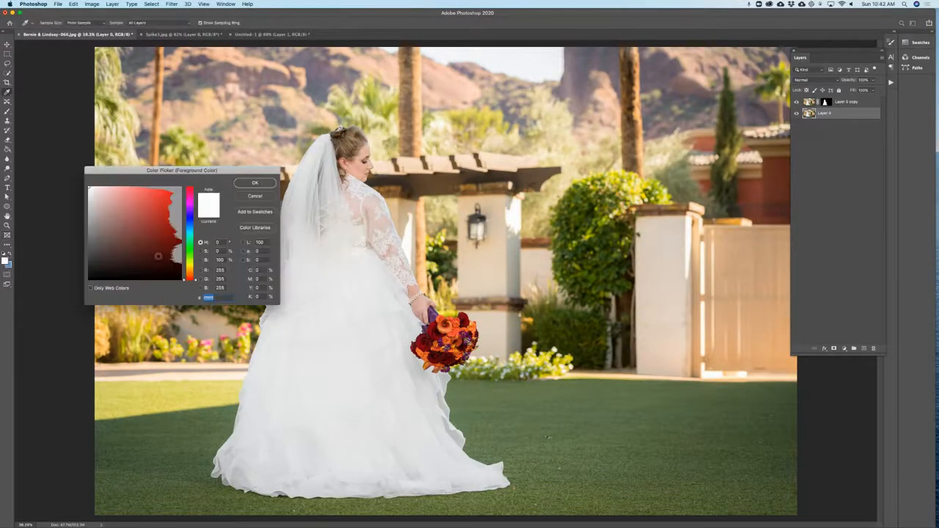
pyautogui.click(154, 200)
pyautogui.click(254, 183)
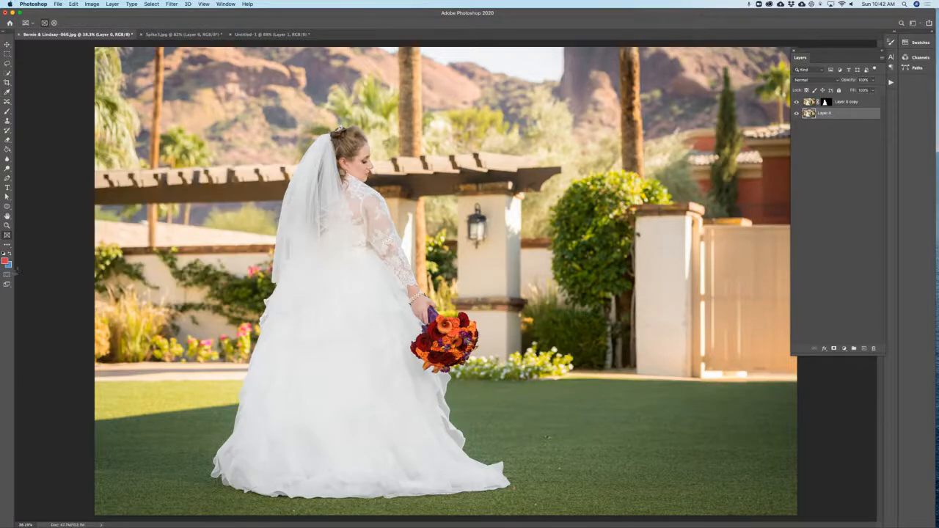
pyautogui.click(5, 261)
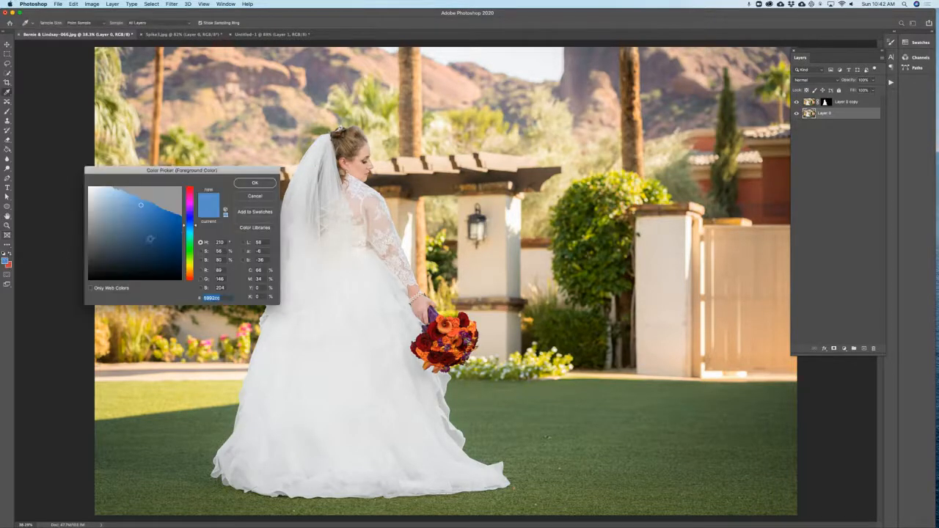
pyautogui.moveTo(189, 218)
pyautogui.mouseDown()
pyautogui.moveTo(190, 193)
pyautogui.moveTo(132, 197)
pyautogui.mouseUp()
pyautogui.click(258, 182)
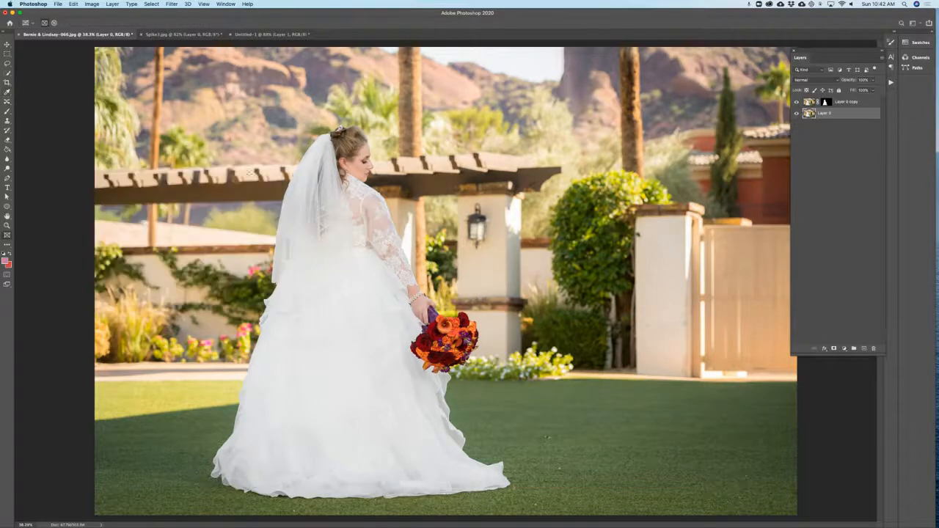
# Step: Reapply the last Filter Gallery effect to the unmasked photo layer with the pink foreground colour, and undo it
pyautogui.click(171, 4)
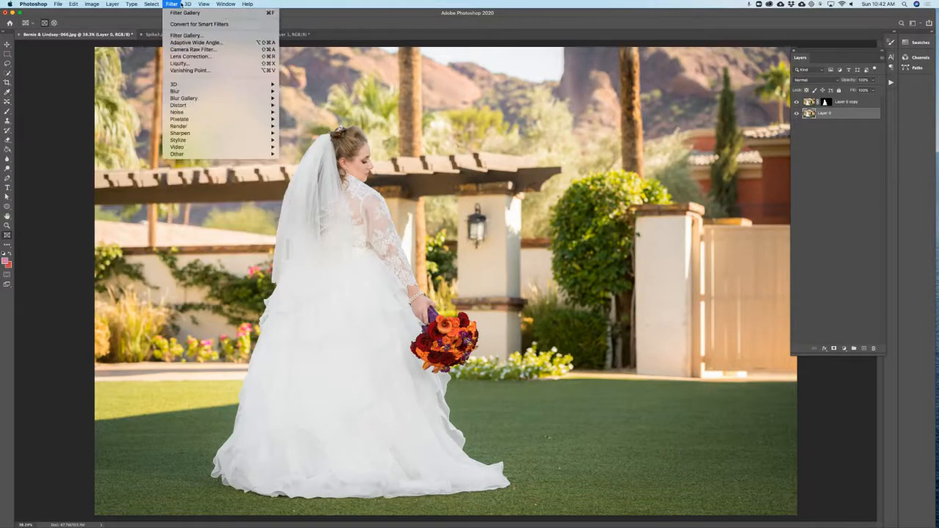
pyautogui.click(183, 13)
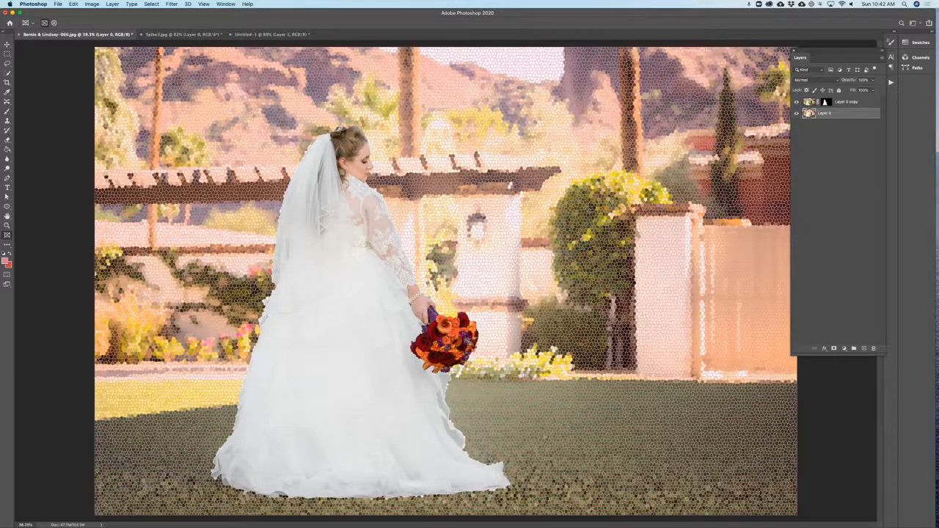
pyautogui.press('super+z')
# Step: Preview the Photocopy sketch filter in pink and red on the unmasked photo layer, and cancel the Filter Gallery
pyautogui.click(173, 4)
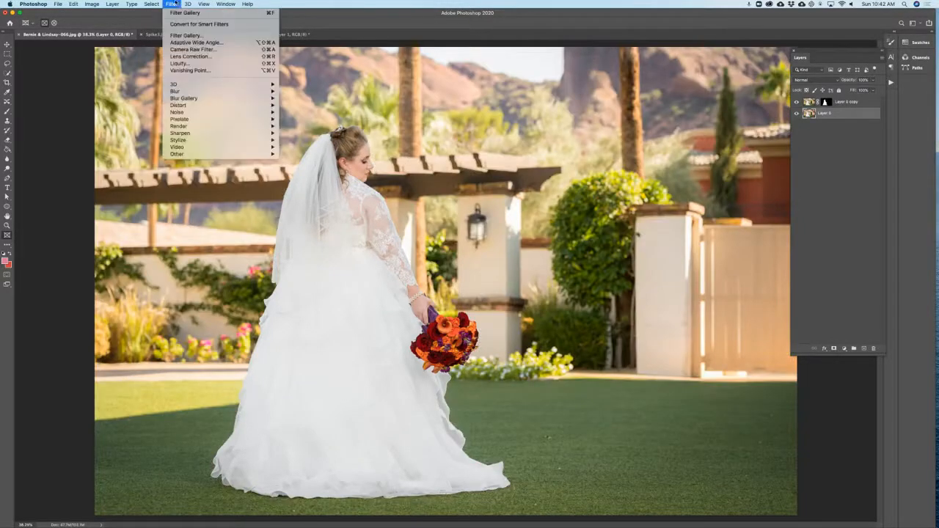
pyautogui.click(184, 36)
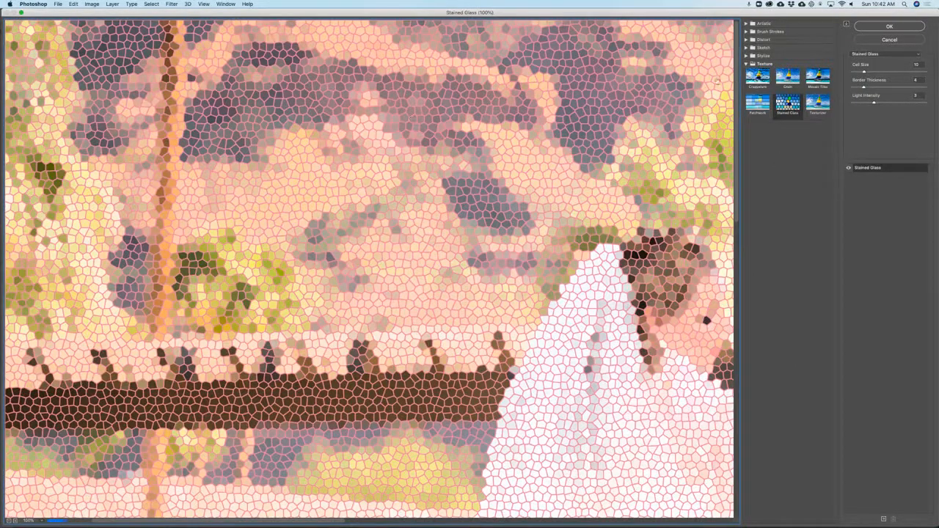
pyautogui.click(746, 47)
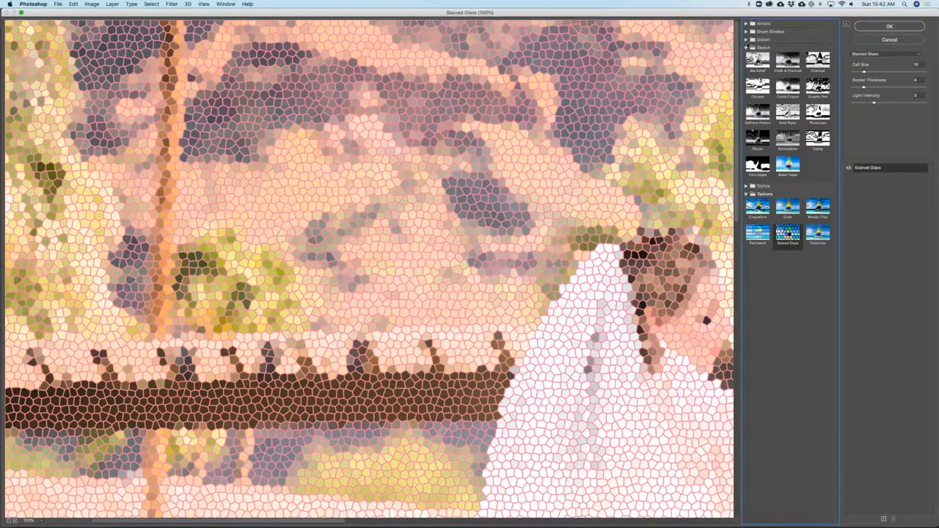
pyautogui.click(819, 110)
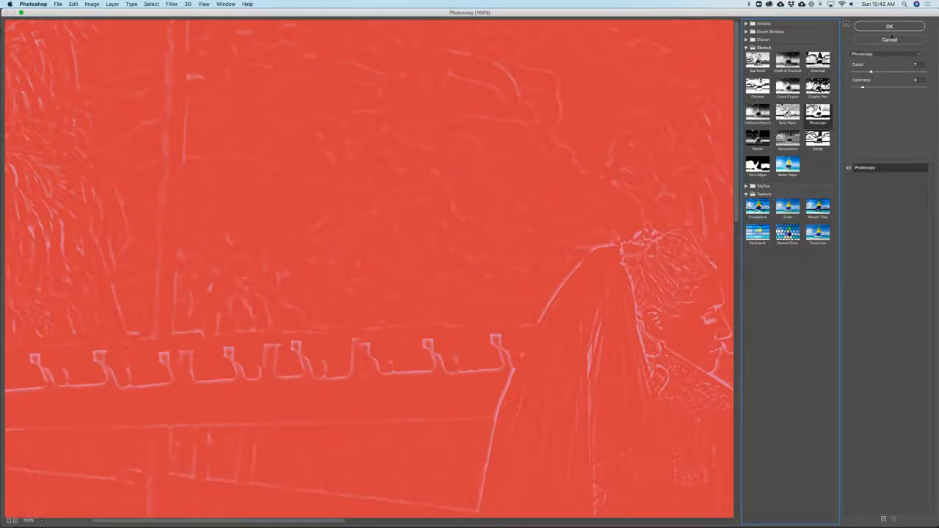
pyautogui.click(890, 39)
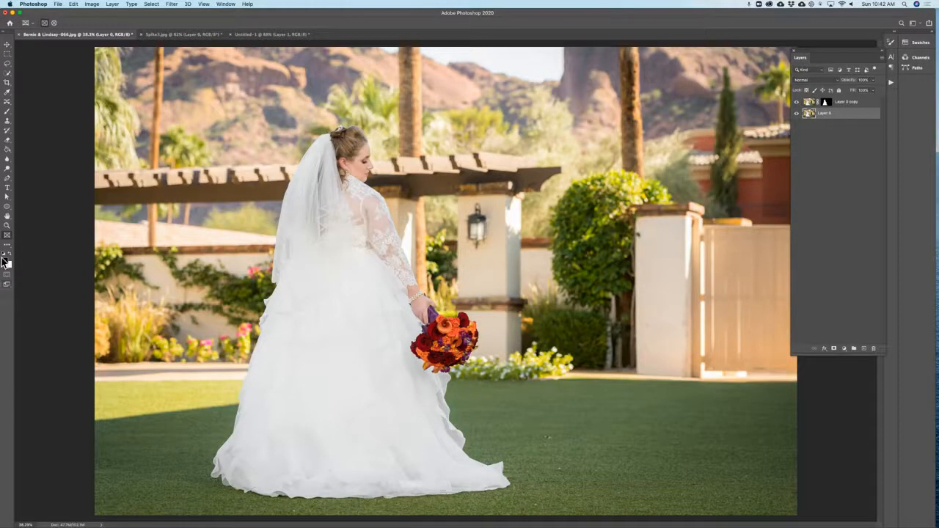
# Step: Apply the Photocopy sketch filter in black and white to the unmasked photo layer behind the bride
pyautogui.click(132, 3)
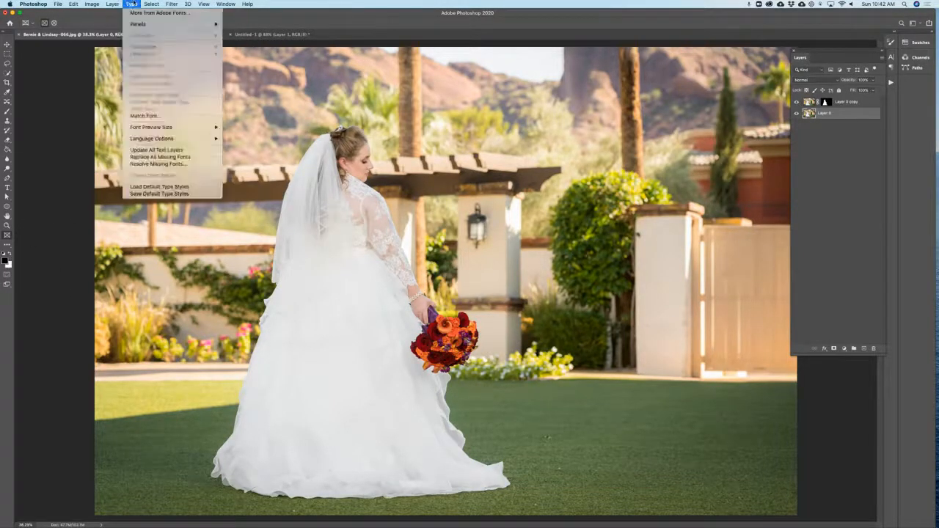
pyautogui.moveTo(157, 4)
pyautogui.click(179, 35)
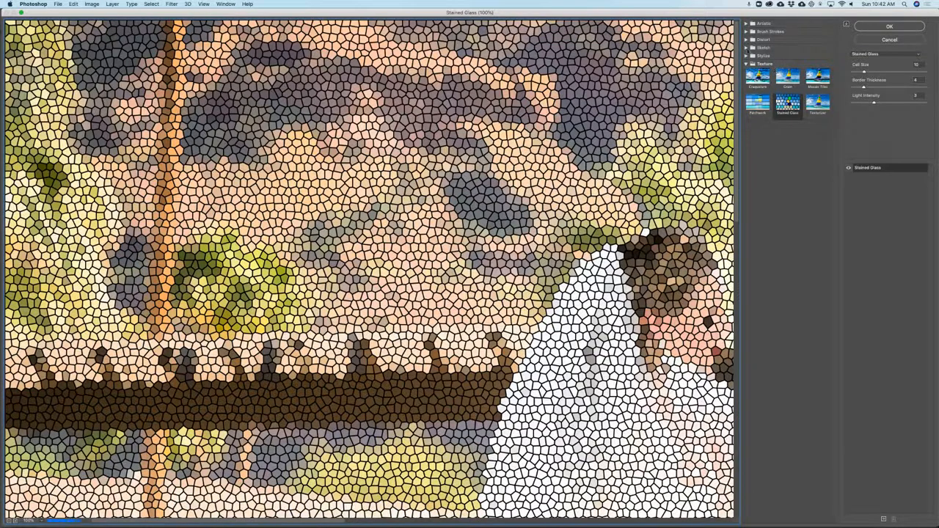
pyautogui.click(747, 48)
pyautogui.click(818, 112)
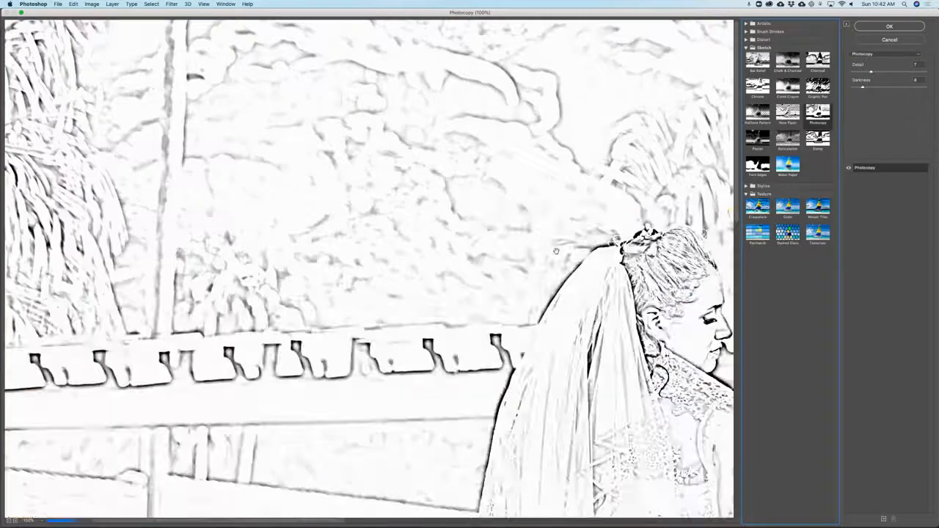
pyautogui.scroll(-10, 441, 245)
pyautogui.scroll(10, 442, 245)
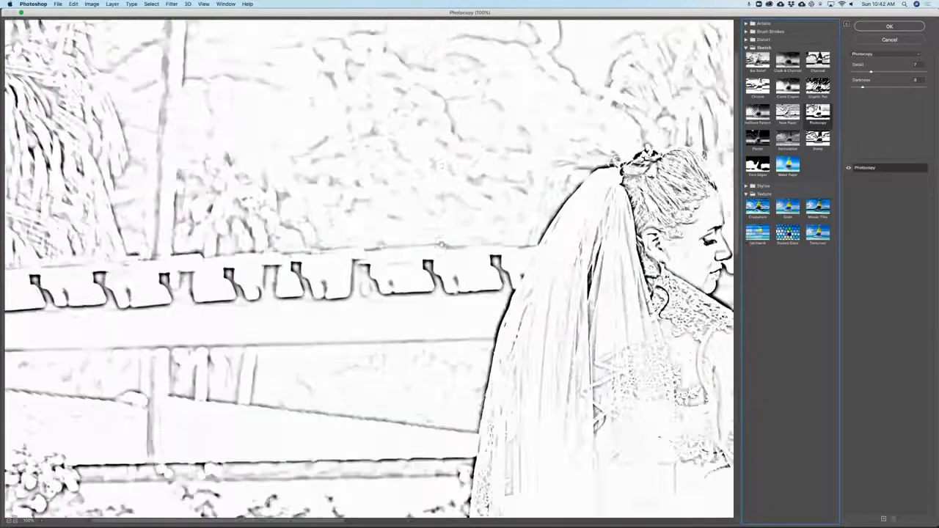
pyautogui.click(889, 26)
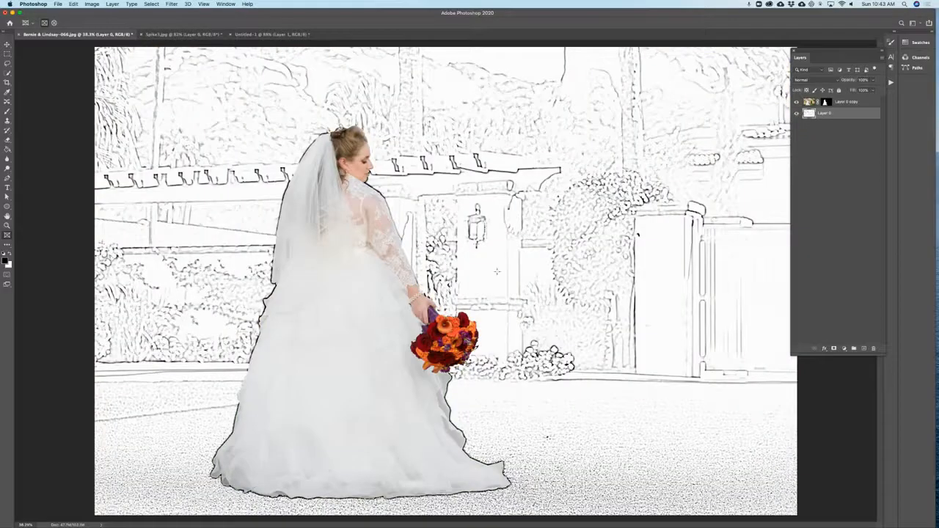